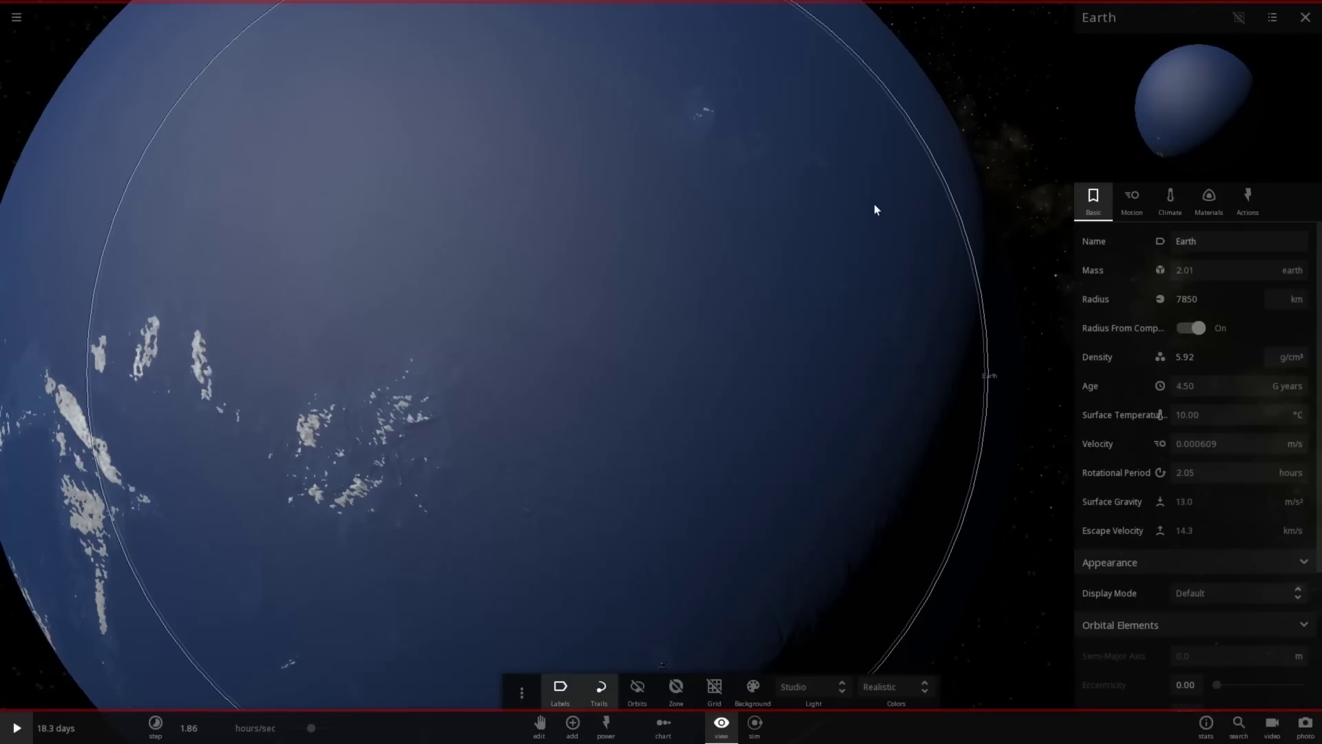
- Close Earth's properties and start a new empty simulation
{"action": "left_click", "coordinate": [1305, 22]}
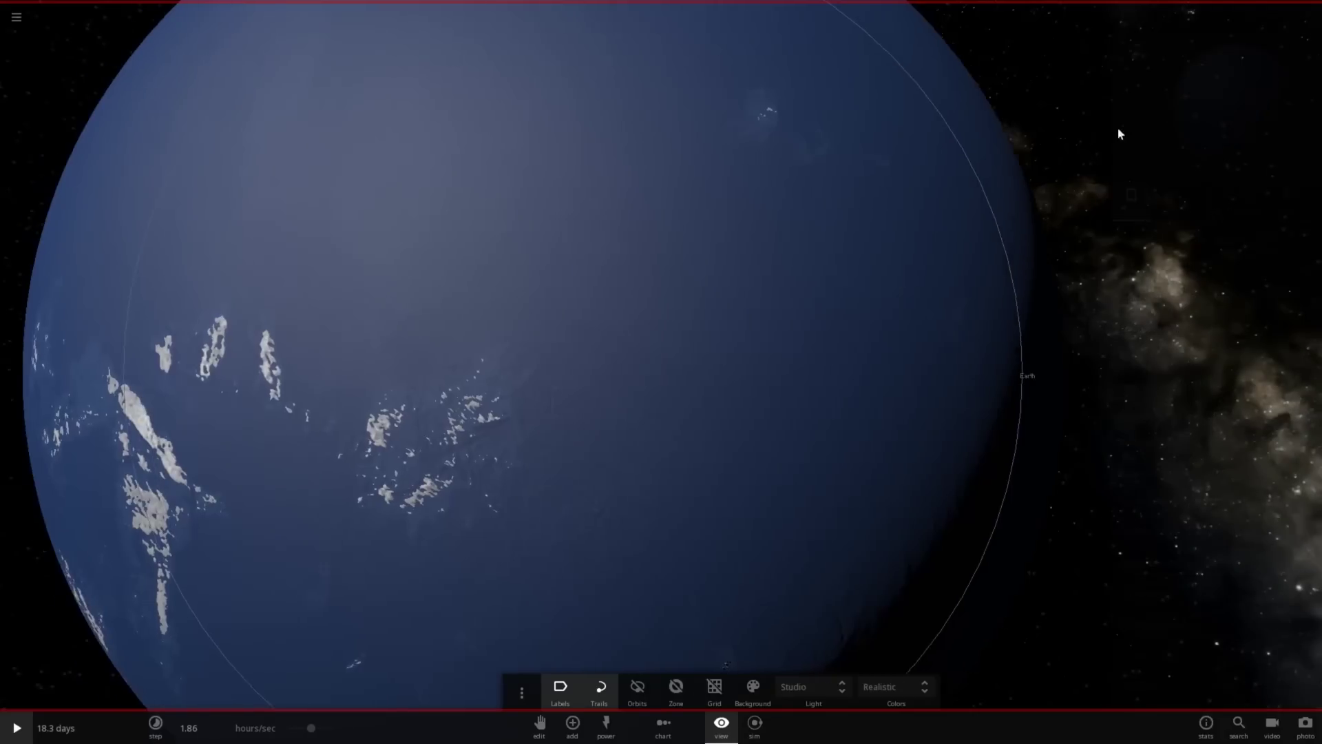
{"action": "scroll", "coordinate": [931, 283], "scroll_direction": "down", "scroll_amount": 5}
{"action": "left_click", "coordinate": [17, 16]}
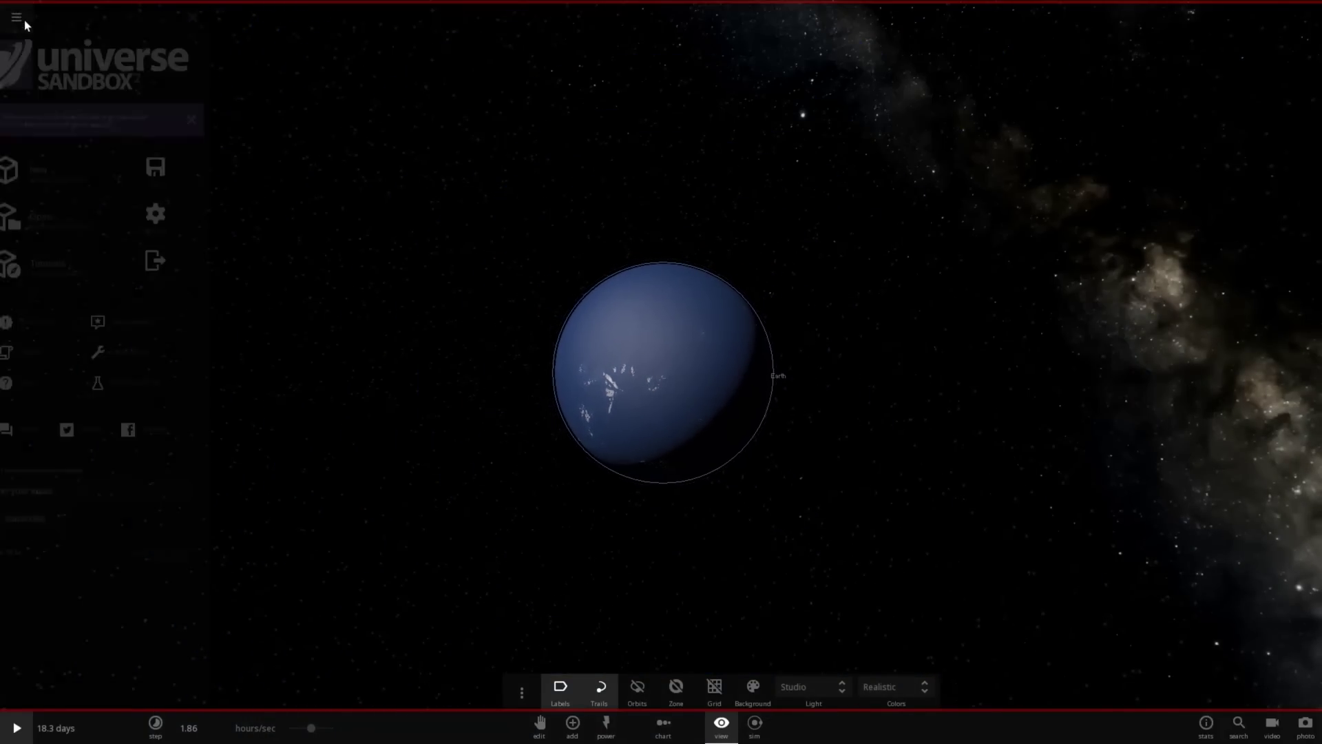
{"action": "left_click", "coordinate": [88, 172]}
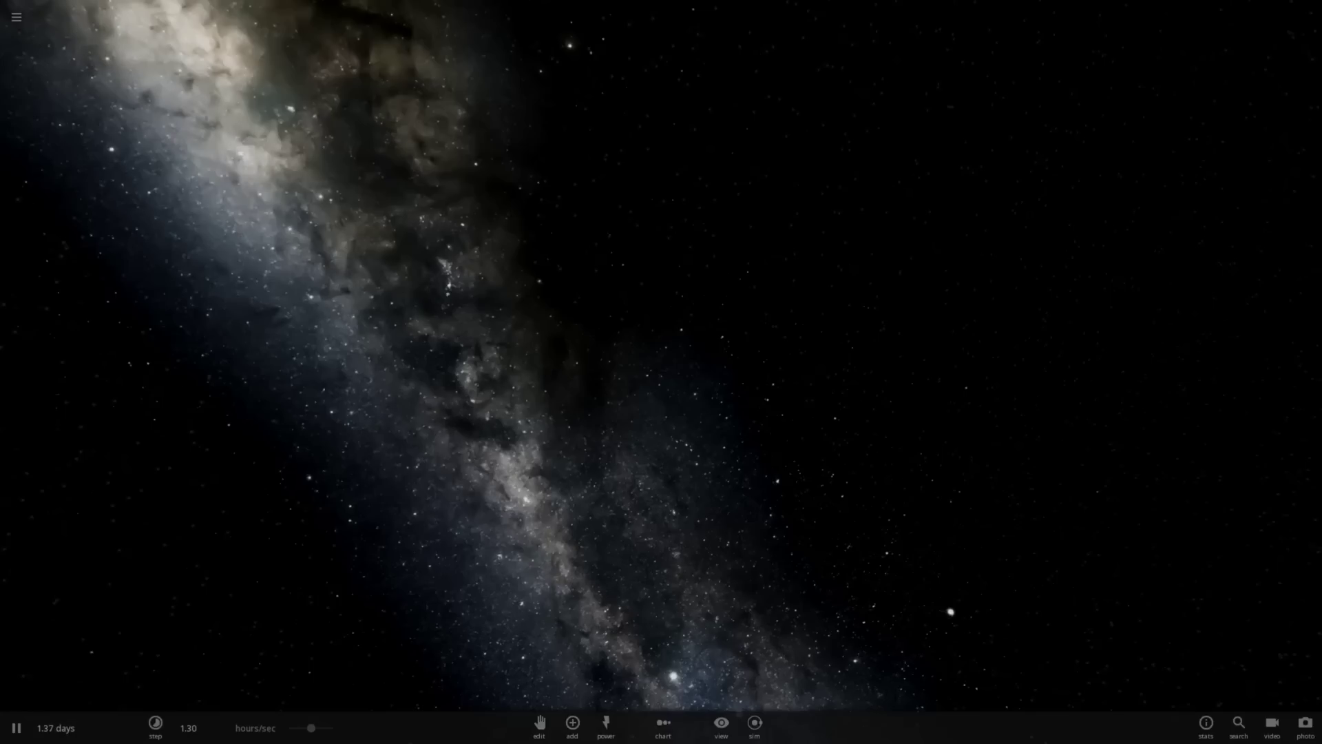
- Place a random rocky planet as a still object in empty space and focus the view on it
{"action": "left_click", "coordinate": [573, 723]}
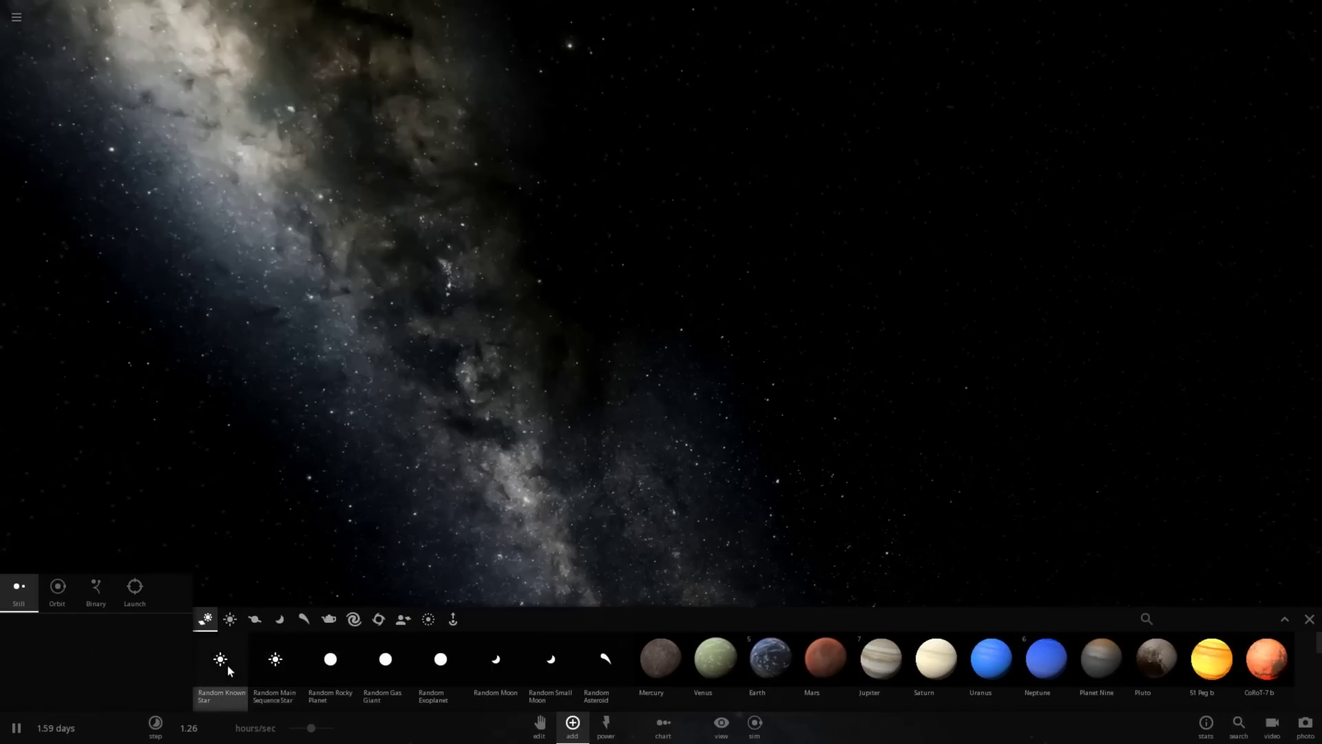
{"action": "left_click", "coordinate": [331, 672]}
{"action": "left_click", "coordinate": [652, 332]}
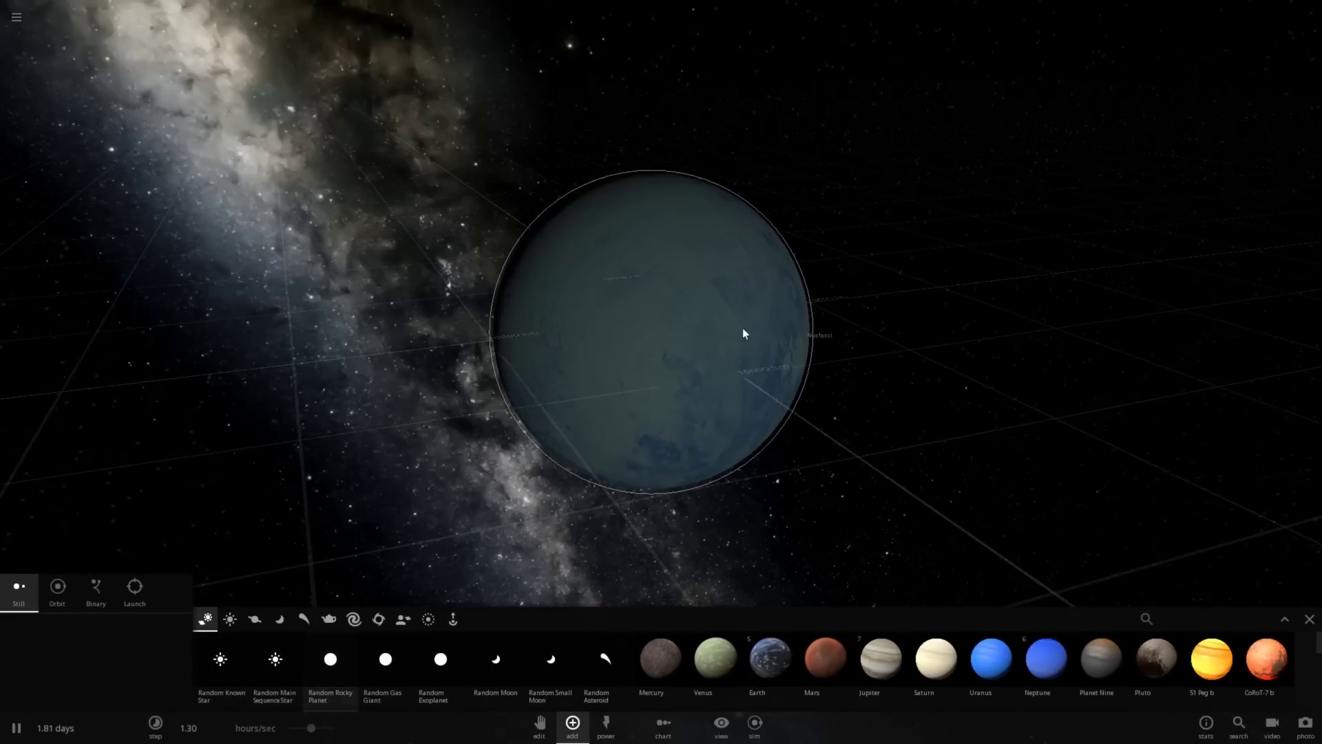
{"action": "double_click", "coordinate": [770, 340]}
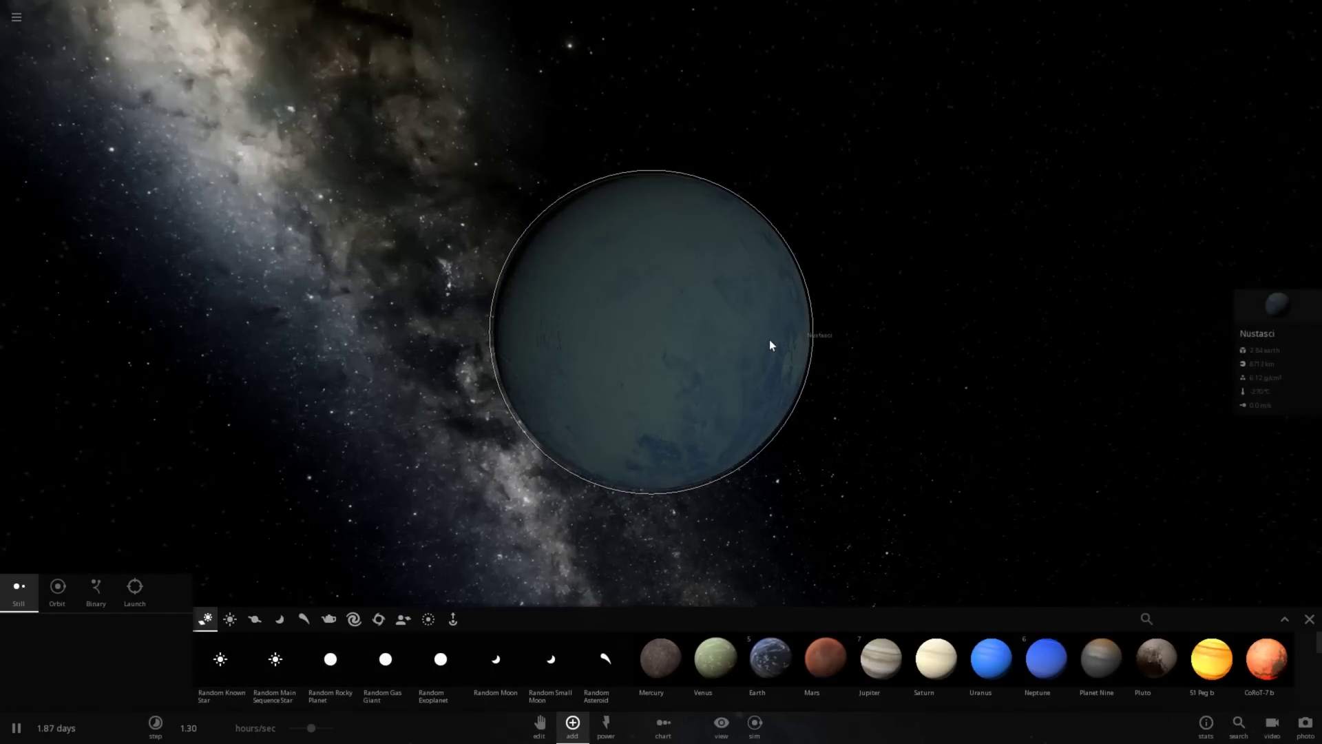
- Open the new rocky planet's properties and pause the simulation
{"action": "left_click", "coordinate": [1233, 322]}
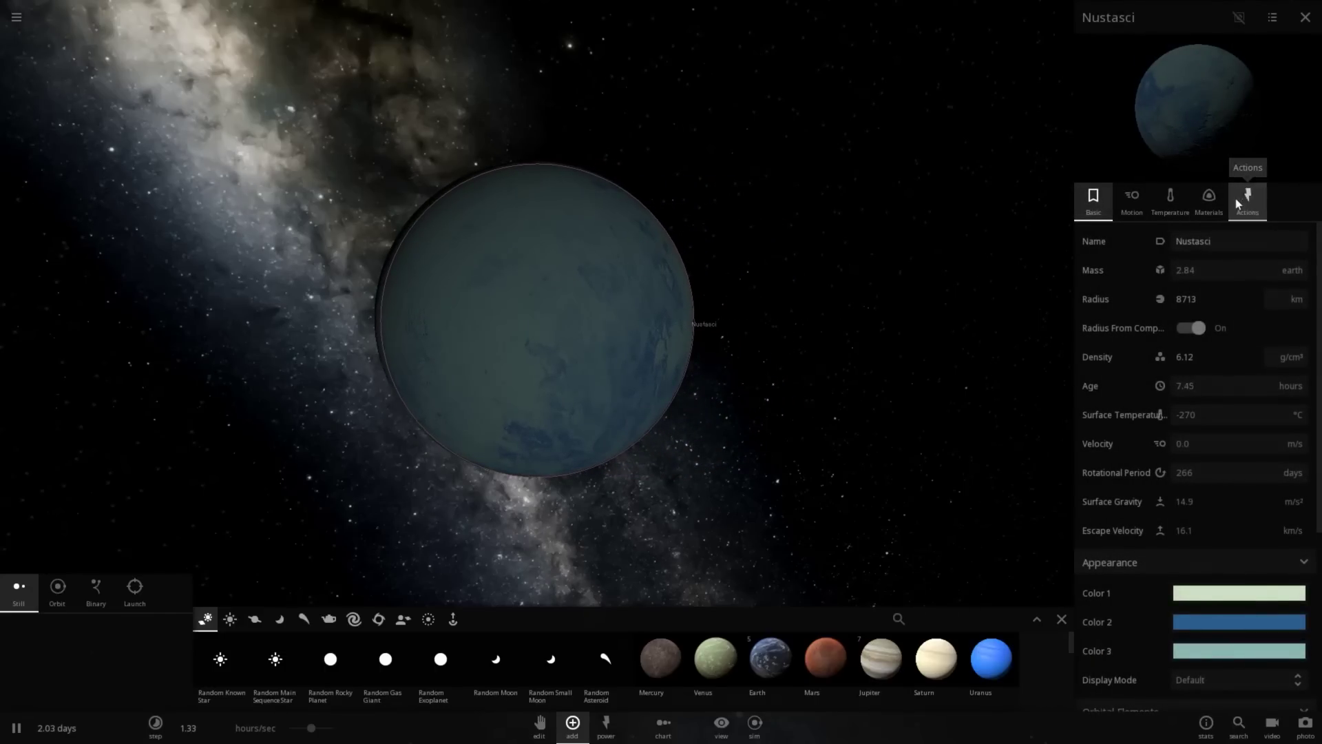
{"action": "left_click", "coordinate": [1235, 199]}
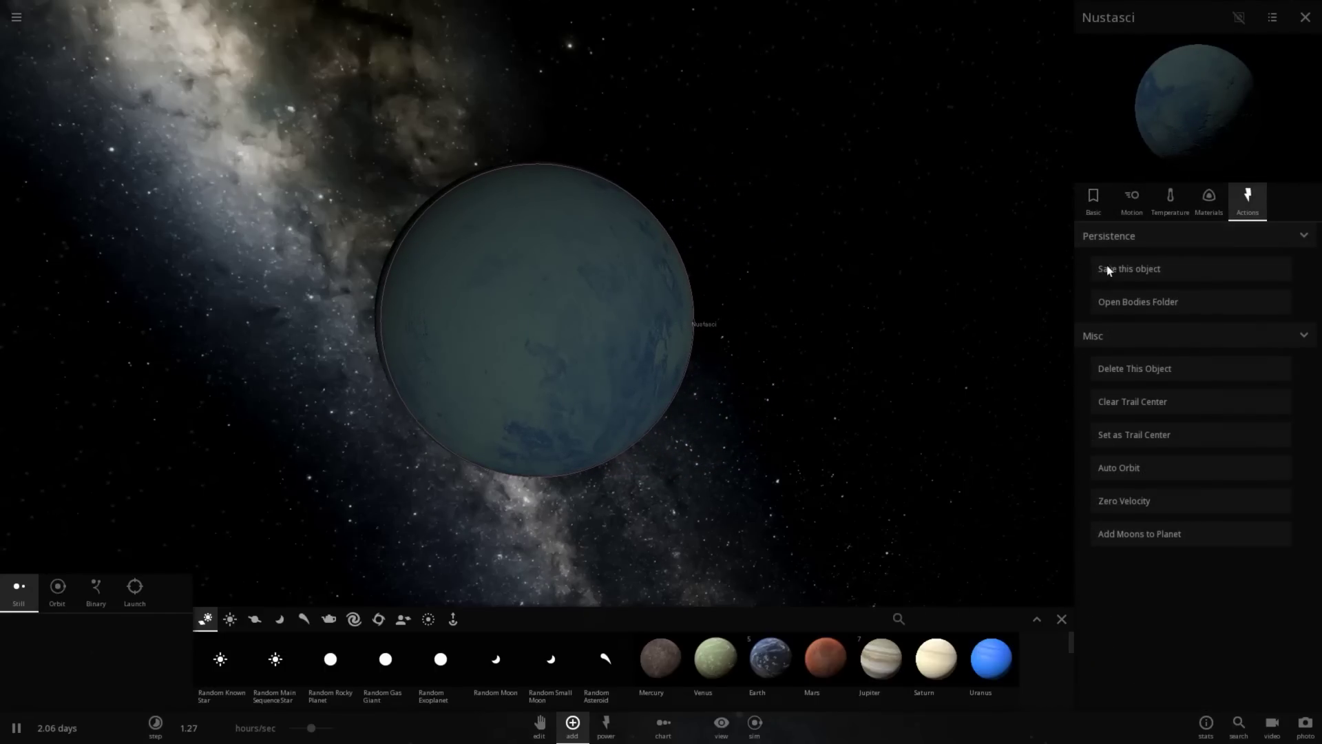
{"action": "left_click", "coordinate": [19, 730]}
- Add water to the planet's composition in small increments until its share is 0.00100 %
{"action": "left_click", "coordinate": [1207, 205]}
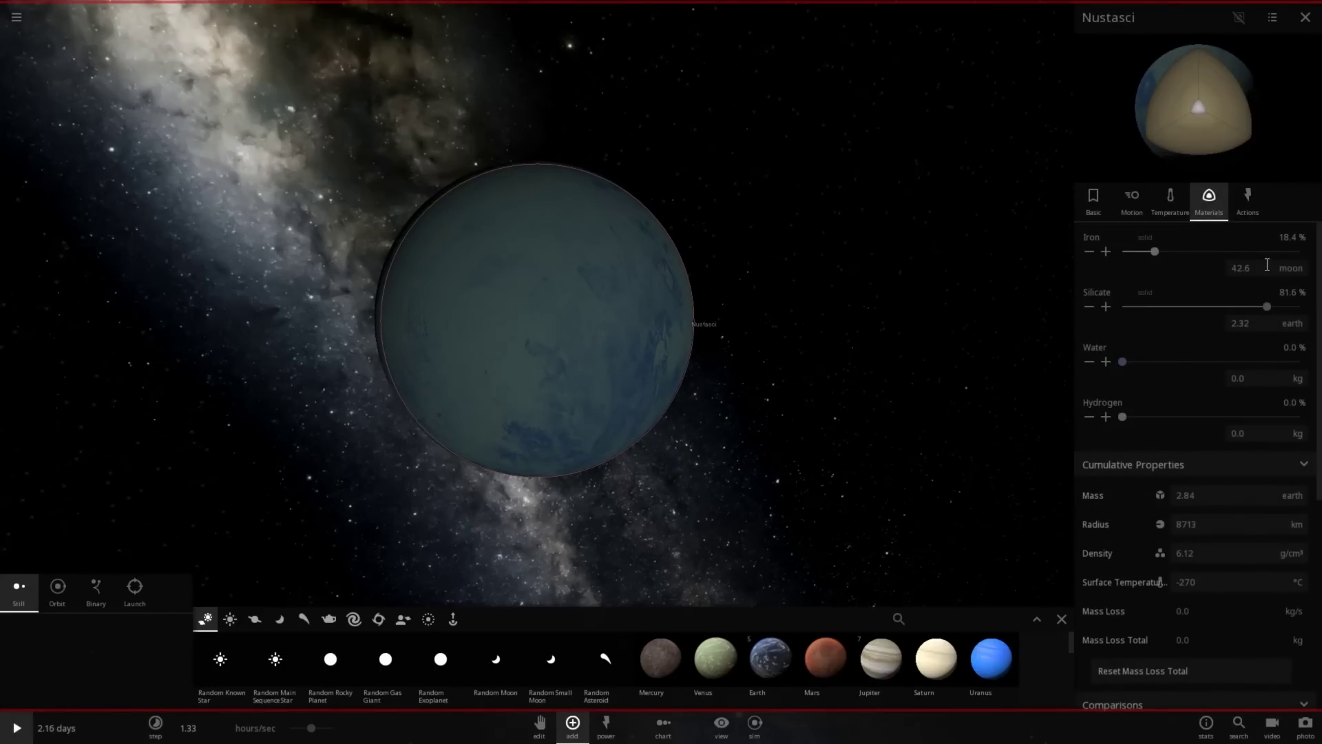
{"action": "left_click", "coordinate": [1106, 362]}
{"action": "left_click", "coordinate": [1106, 361]}
{"action": "left_click", "coordinate": [1106, 361]}
{"action": "left_click", "coordinate": [1106, 361]}
{"action": "left_click", "coordinate": [1106, 361]}
{"action": "left_click", "coordinate": [1106, 362]}
{"action": "left_click", "coordinate": [1106, 361]}
{"action": "left_click", "coordinate": [1106, 361]}
{"action": "left_click", "coordinate": [1106, 362]}
{"action": "left_click", "coordinate": [1106, 362]}
{"action": "left_click", "coordinate": [1106, 362]}
{"action": "left_click", "coordinate": [1106, 361]}
{"action": "left_click", "coordinate": [1107, 362]}
{"action": "left_click", "coordinate": [1106, 361]}
{"action": "left_click", "coordinate": [1106, 361]}
{"action": "left_click", "coordinate": [1106, 361]}
{"action": "left_click", "coordinate": [1106, 362]}
{"action": "left_click", "coordinate": [1106, 361]}
{"action": "left_click", "coordinate": [1106, 361]}
{"action": "left_click", "coordinate": [1106, 362]}
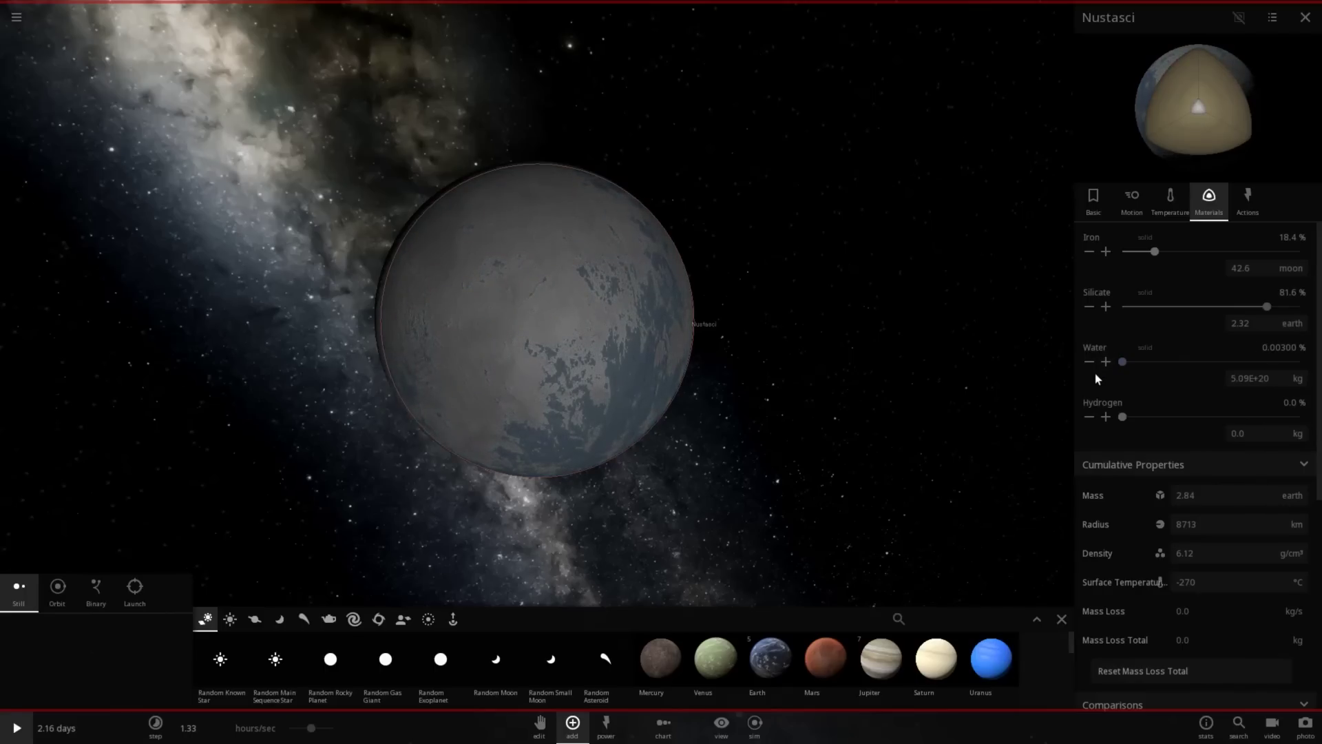
{"action": "left_click", "coordinate": [1091, 365]}
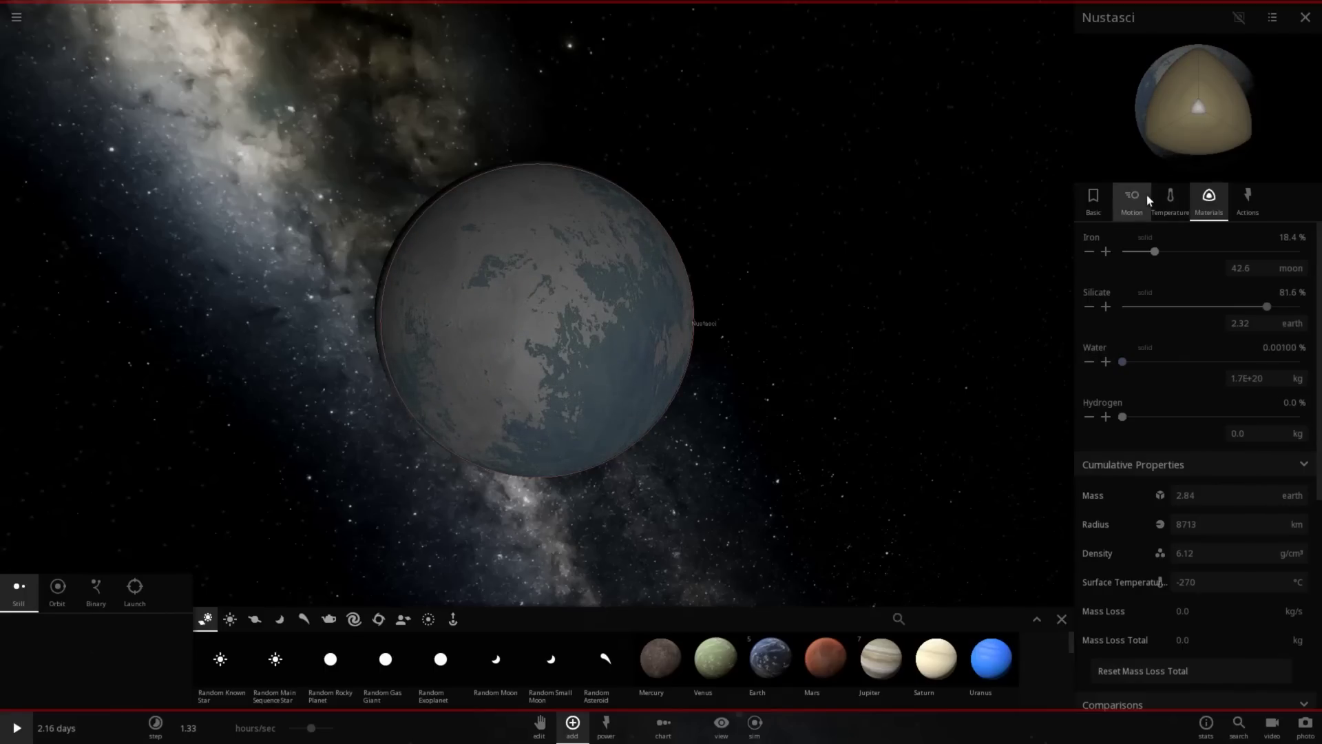
- Set the planet's surface temperature to 20 °C and close its properties
{"action": "left_click", "coordinate": [1170, 199]}
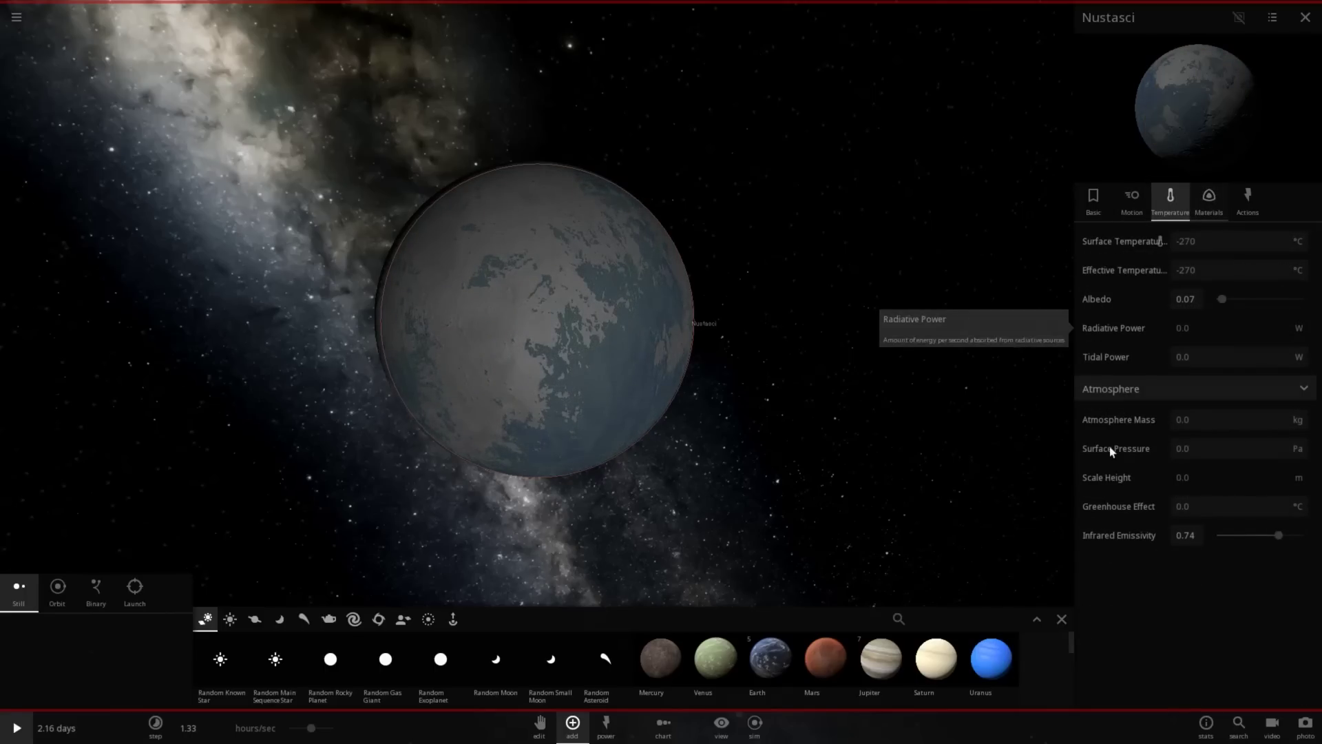
{"action": "left_click", "coordinate": [1202, 241]}
{"action": "type", "text": "20"}
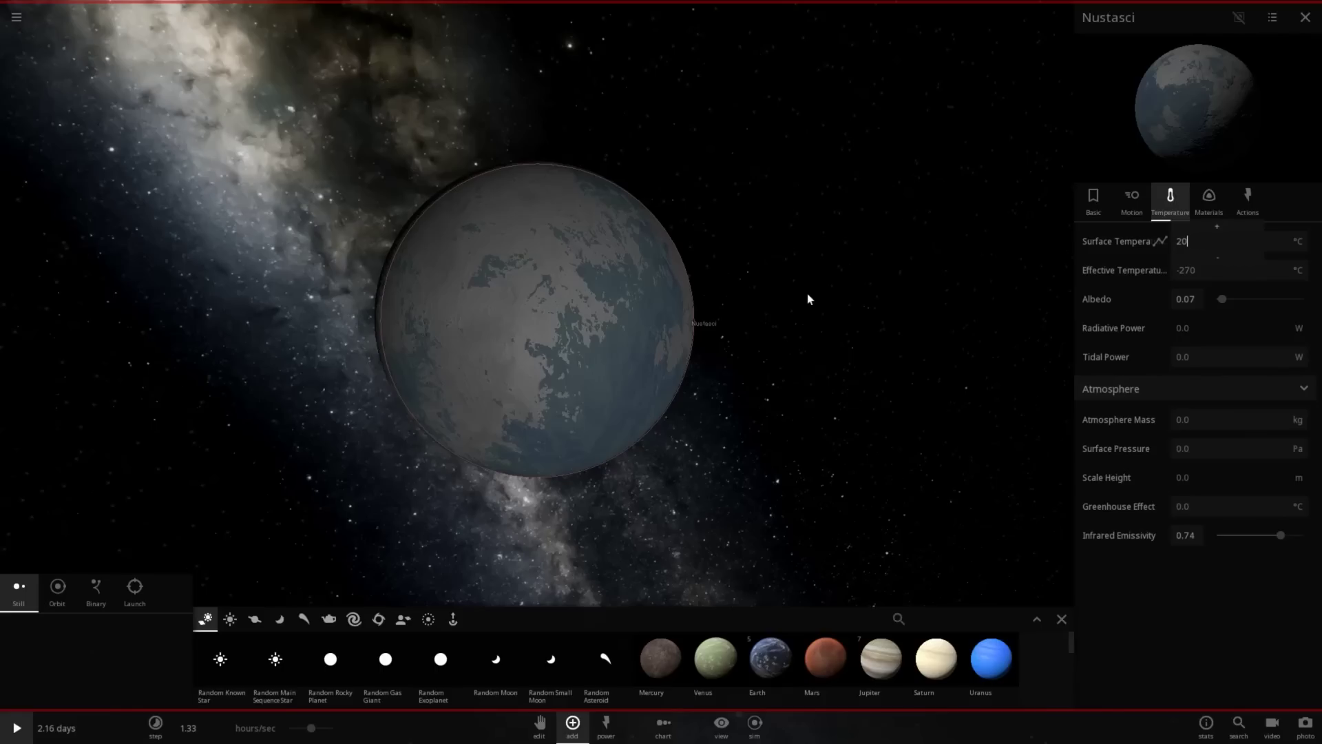
{"action": "left_click", "coordinate": [809, 306]}
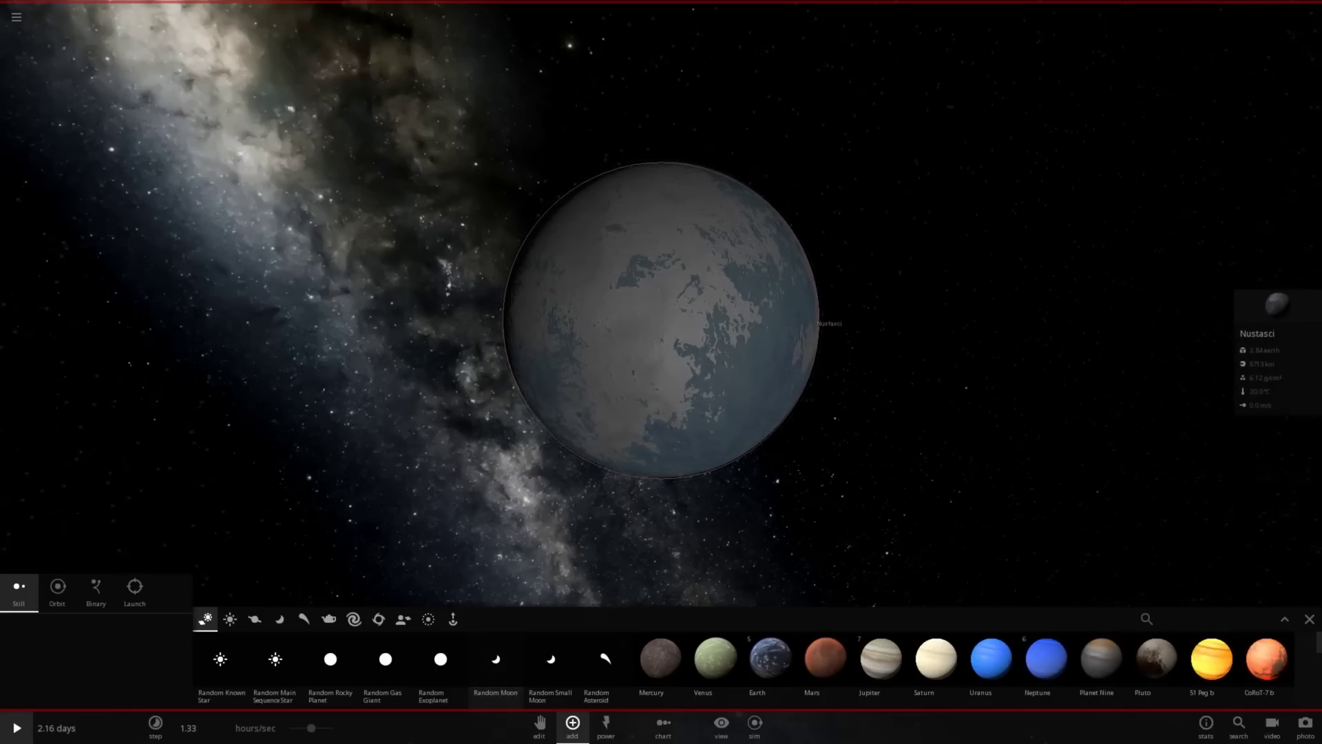
- Lower the simulation speed to about 31 minutes per second and run it with the planet in close view
{"action": "left_click_drag", "start_coordinate": [308, 730], "coordinate": [225, 728]}
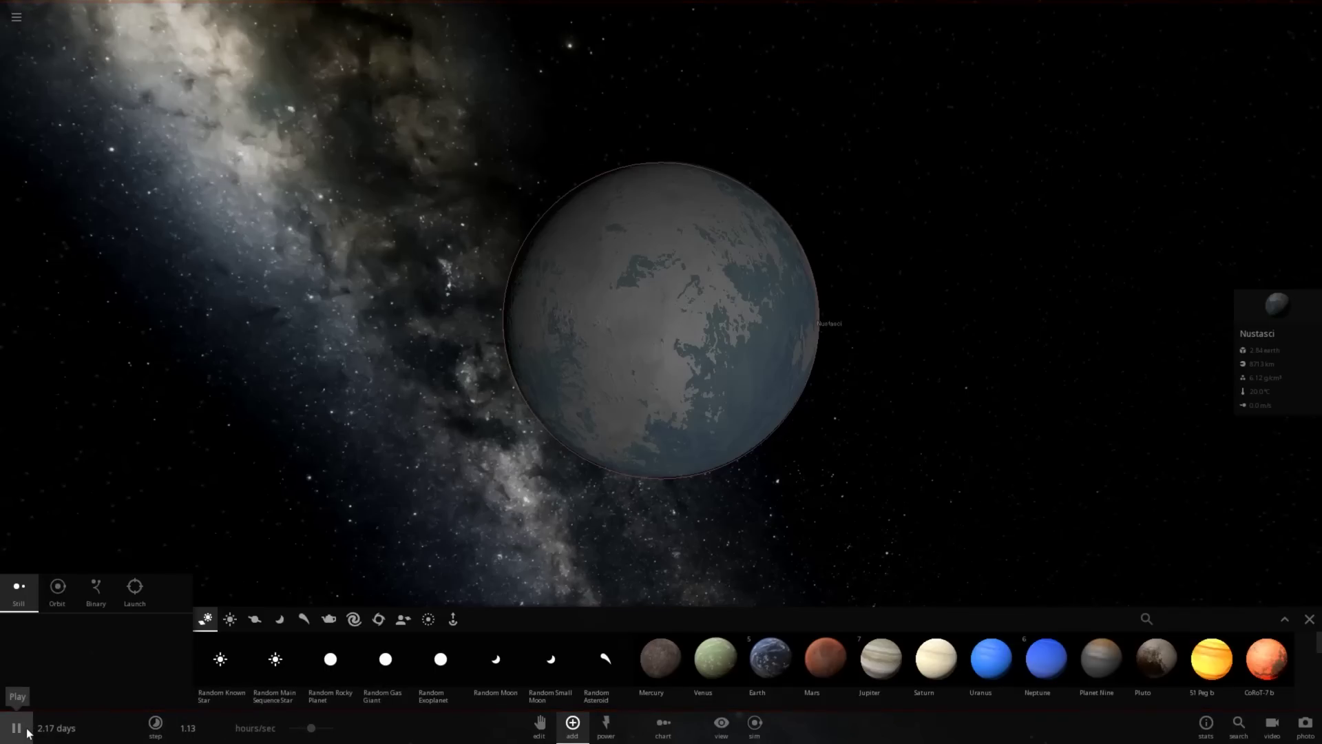
{"action": "left_click", "coordinate": [16, 728]}
{"action": "scroll", "coordinate": [525, 435], "scroll_direction": "up", "scroll_amount": 3}
{"action": "scroll", "coordinate": [525, 435], "scroll_direction": "up", "scroll_amount": 3}
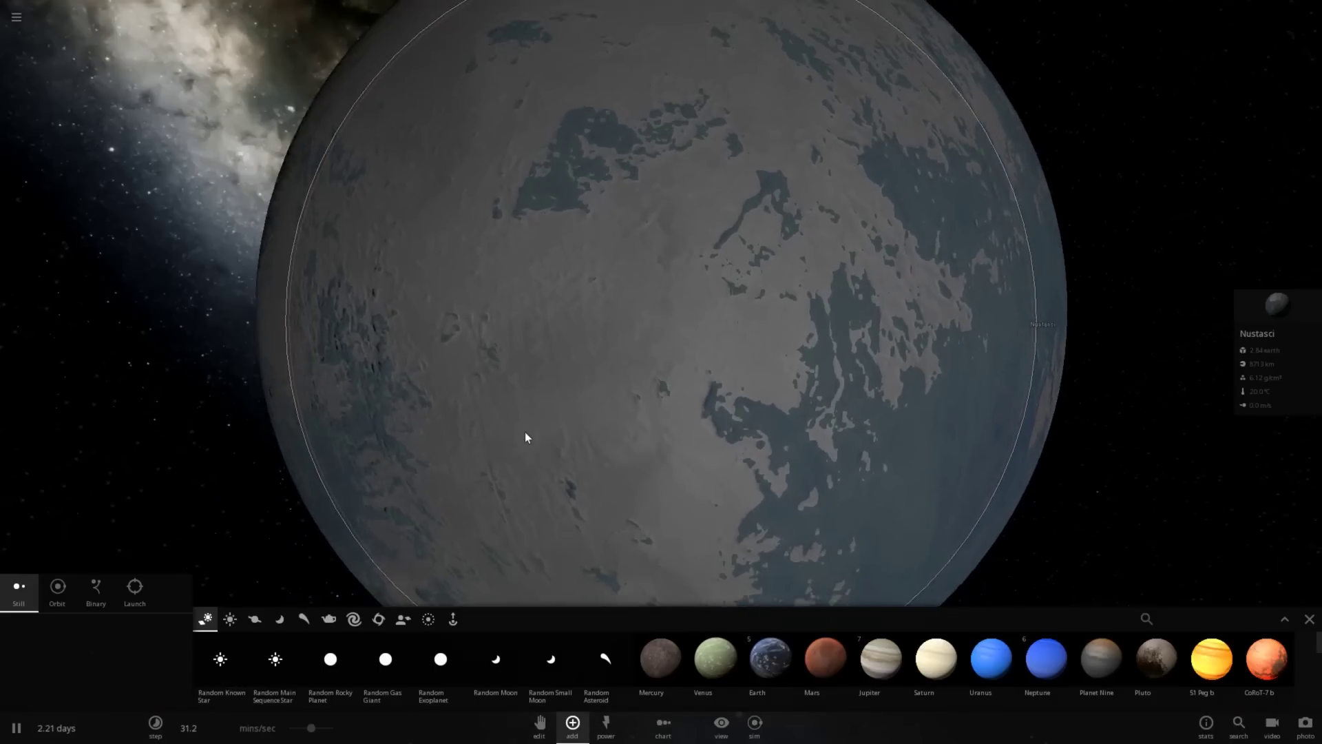
{"action": "scroll", "coordinate": [525, 436], "scroll_direction": "down", "scroll_amount": 2}
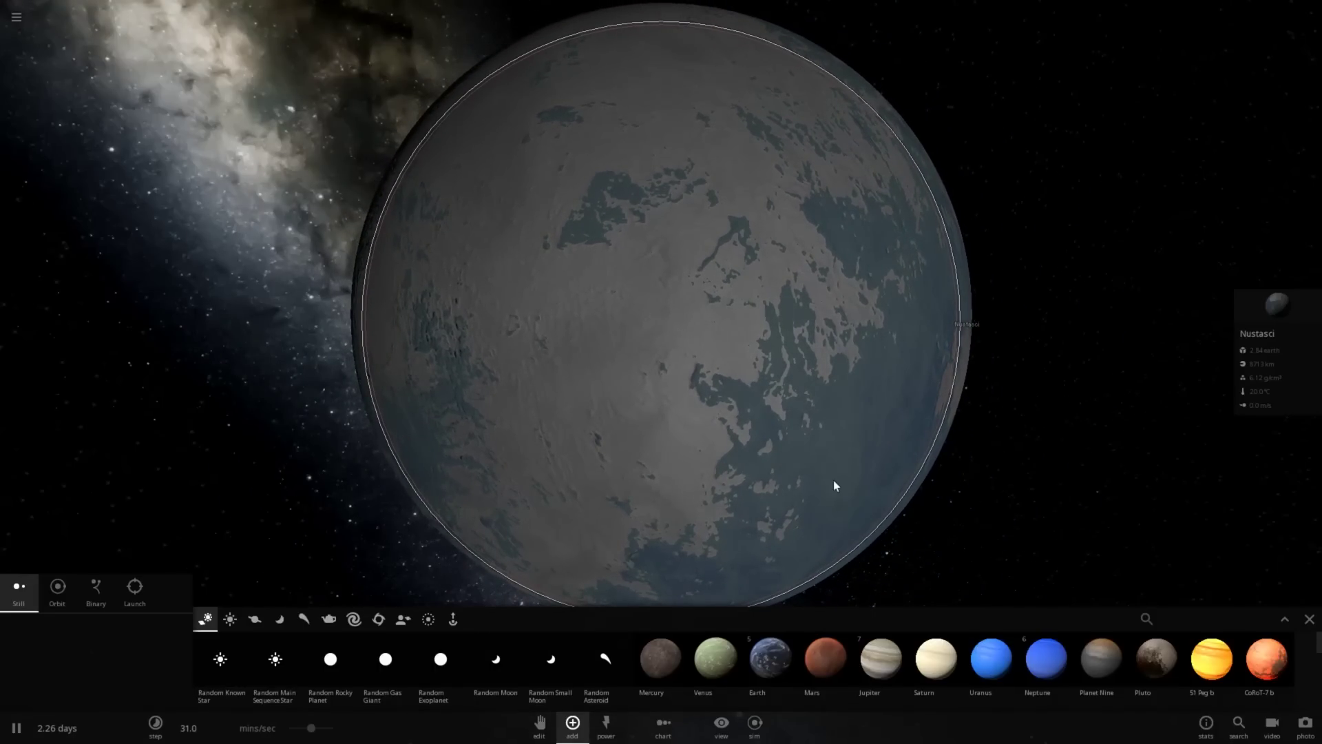
- Try to set the planet's effective temperature to 20 °C and close its properties
{"action": "left_click", "coordinate": [1267, 337]}
{"action": "left_click", "coordinate": [1170, 201]}
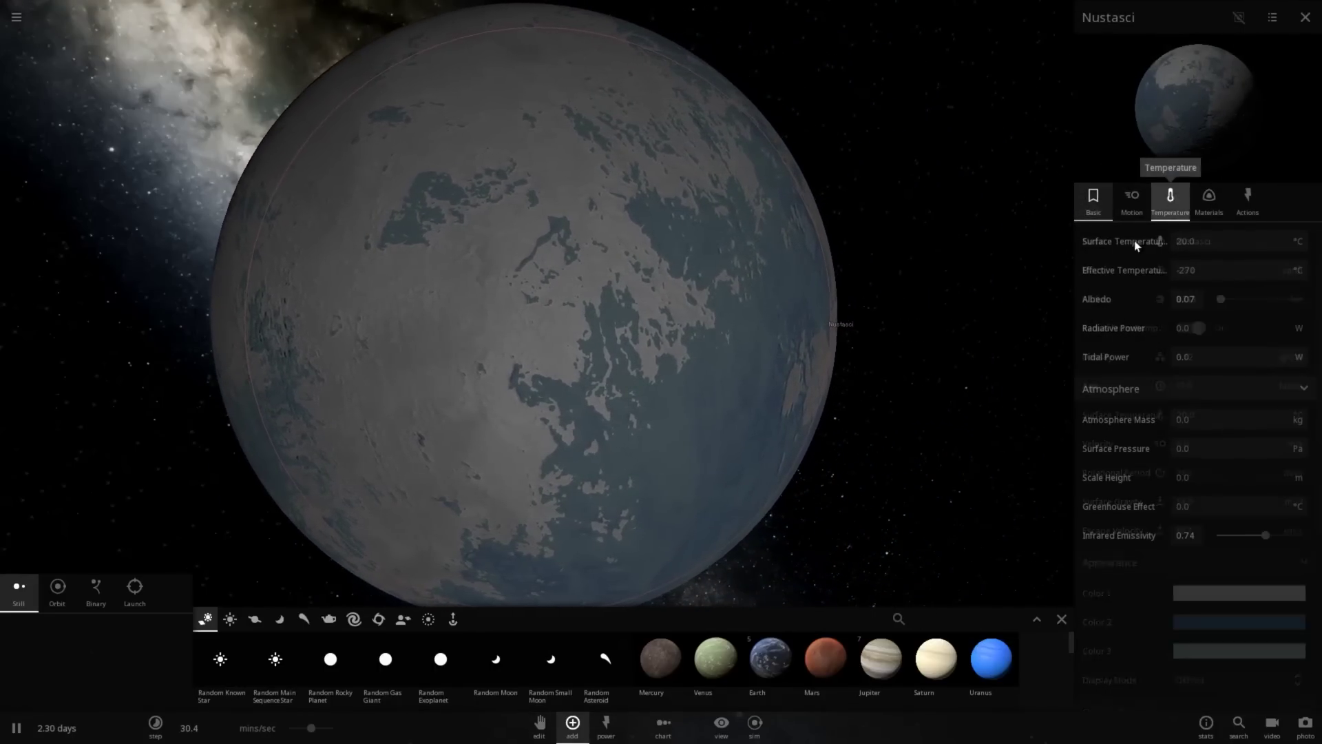
{"action": "left_click", "coordinate": [1186, 270]}
{"action": "type", "text": "20"}
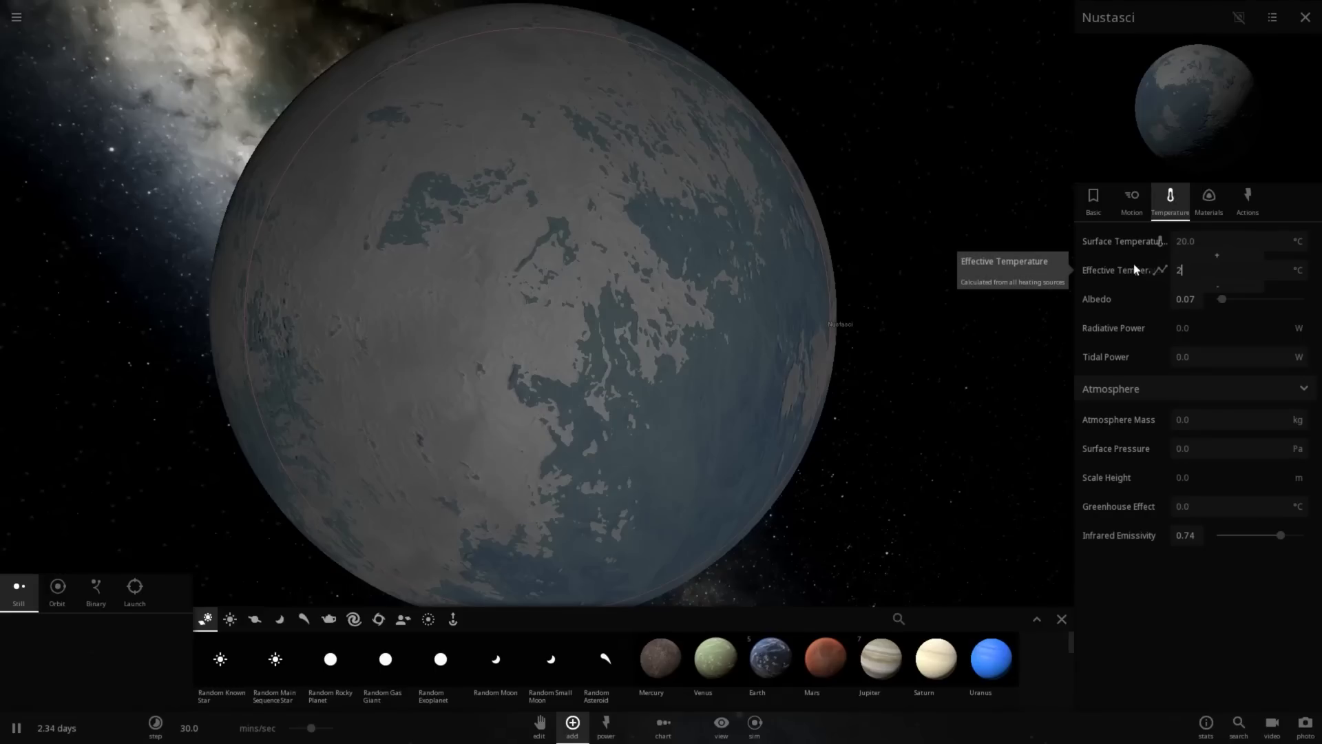
{"action": "left_click", "coordinate": [865, 308]}
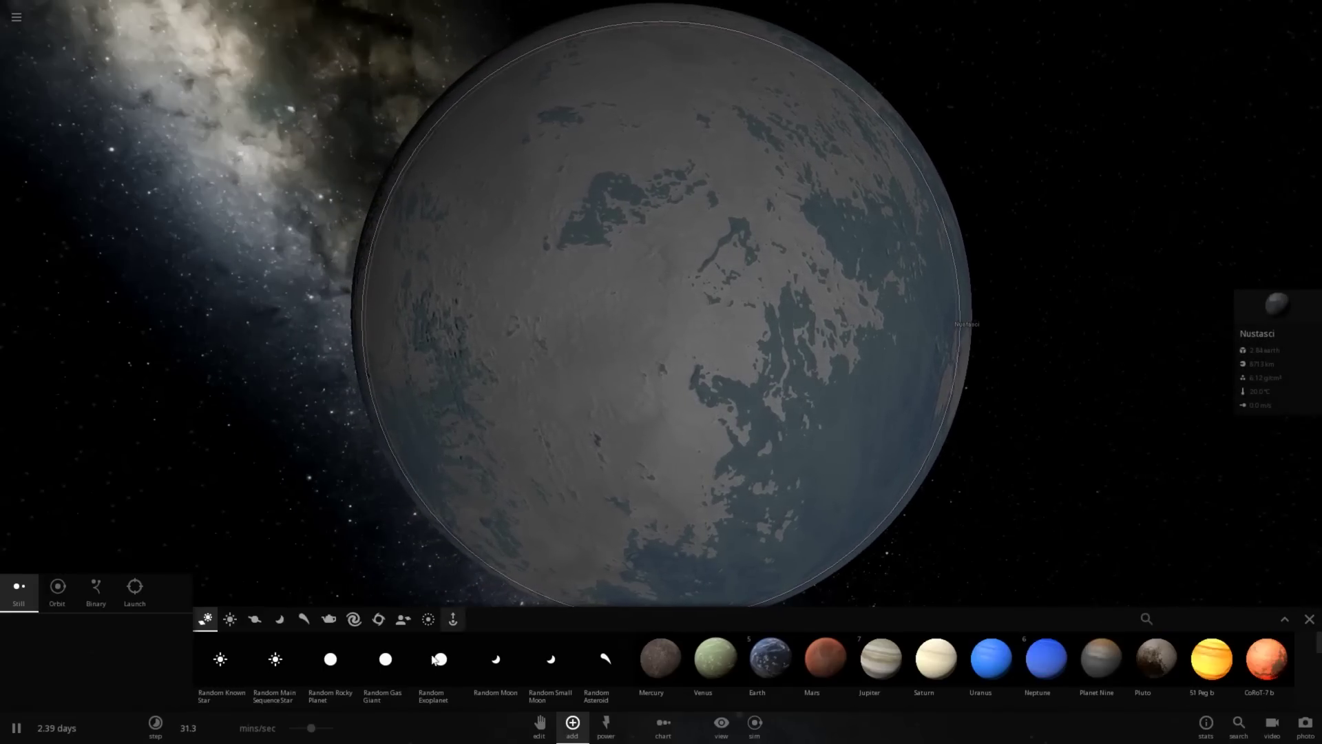
- Speed the simulation up to about 1.35 days per second and pause it at about 5.6 days
{"action": "left_click_drag", "start_coordinate": [312, 731], "coordinate": [341, 734]}
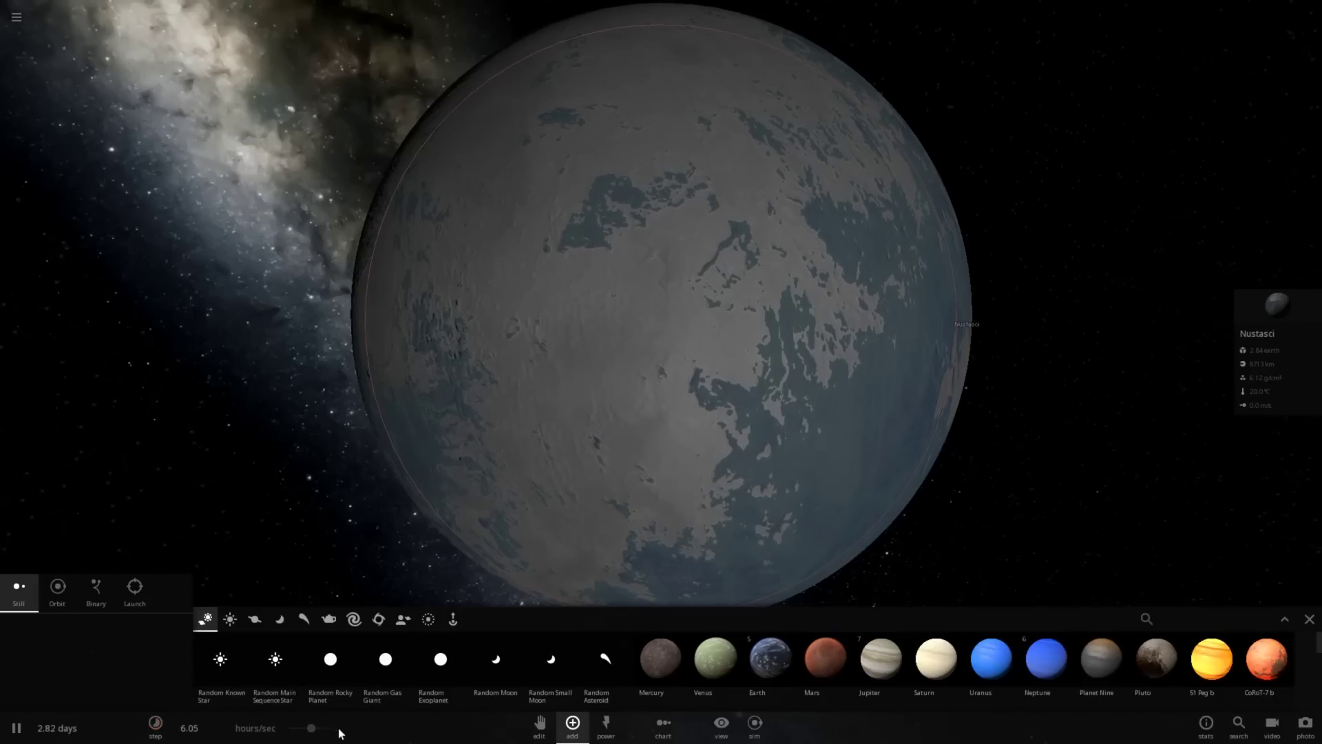
{"action": "left_click_drag", "start_coordinate": [332, 729], "coordinate": [351, 743]}
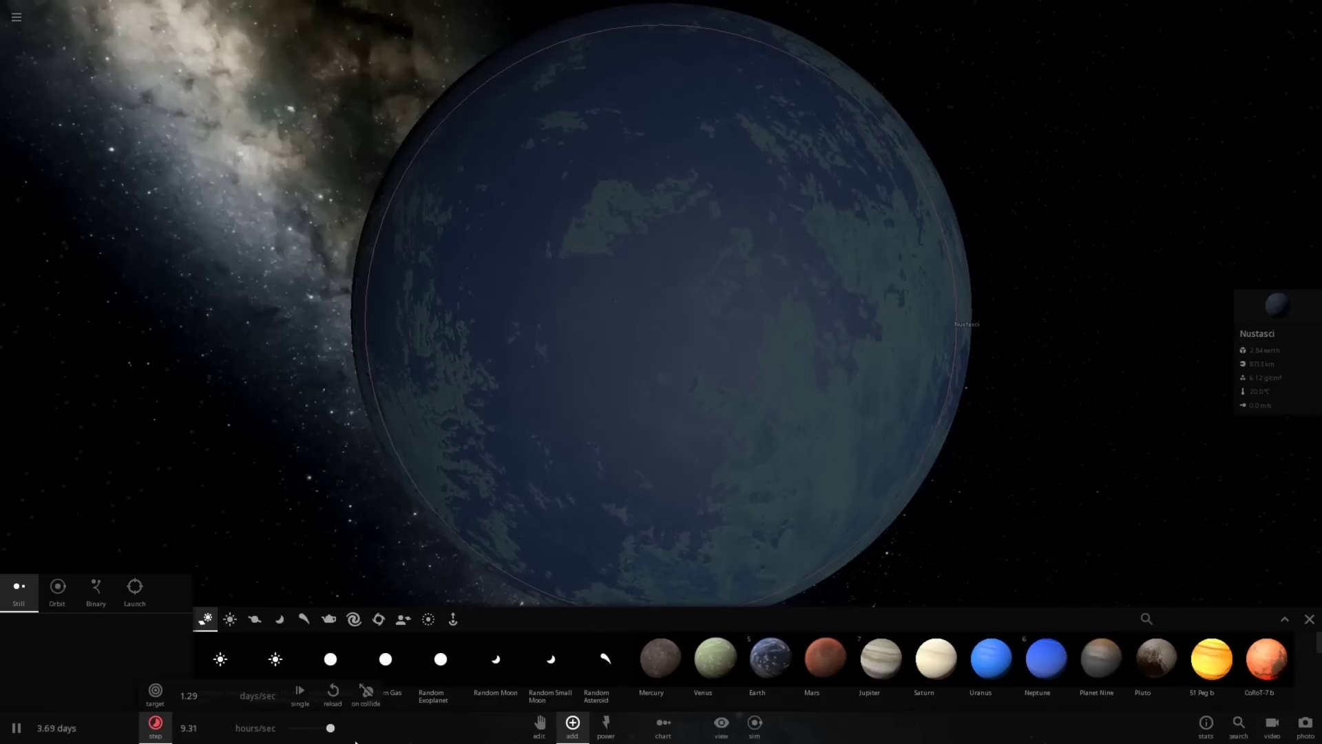
{"action": "left_click", "coordinate": [11, 733]}
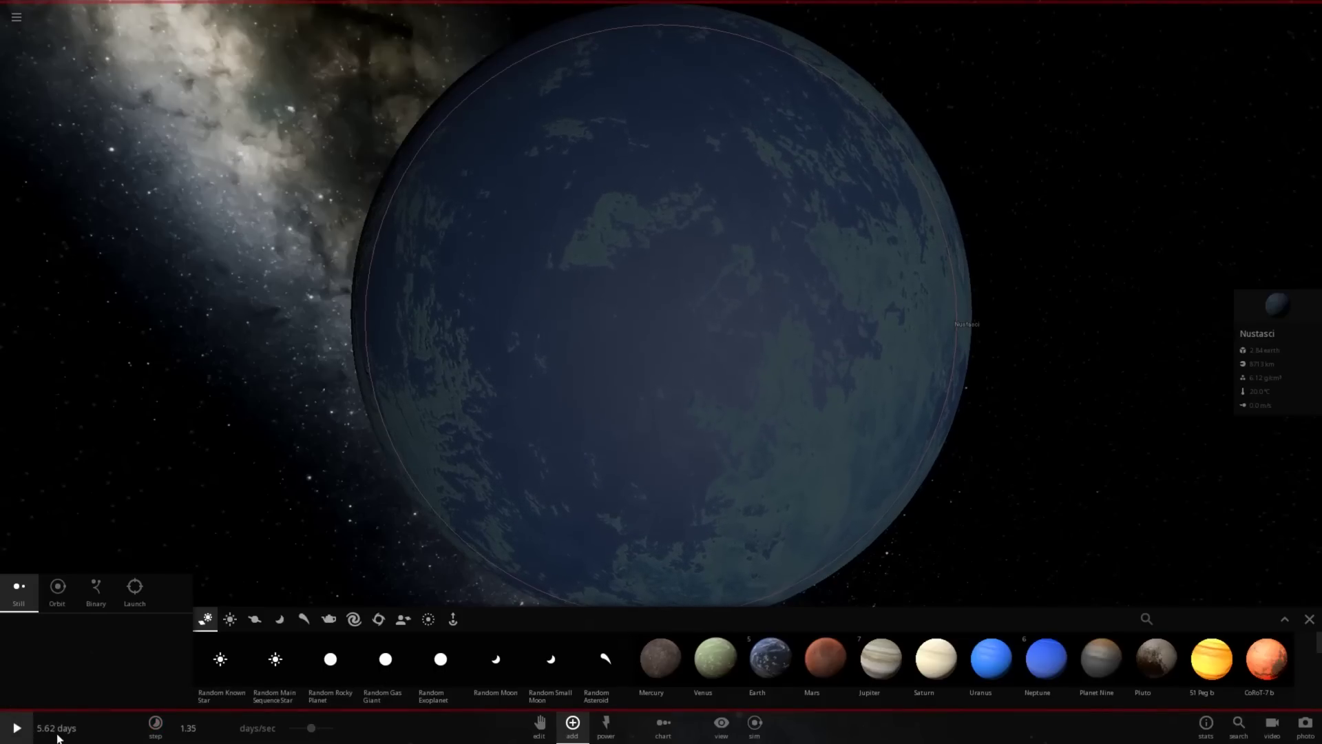
- Change the planet's Color 3 to a yellowish green in its appearance settings
{"action": "left_click", "coordinate": [1259, 305]}
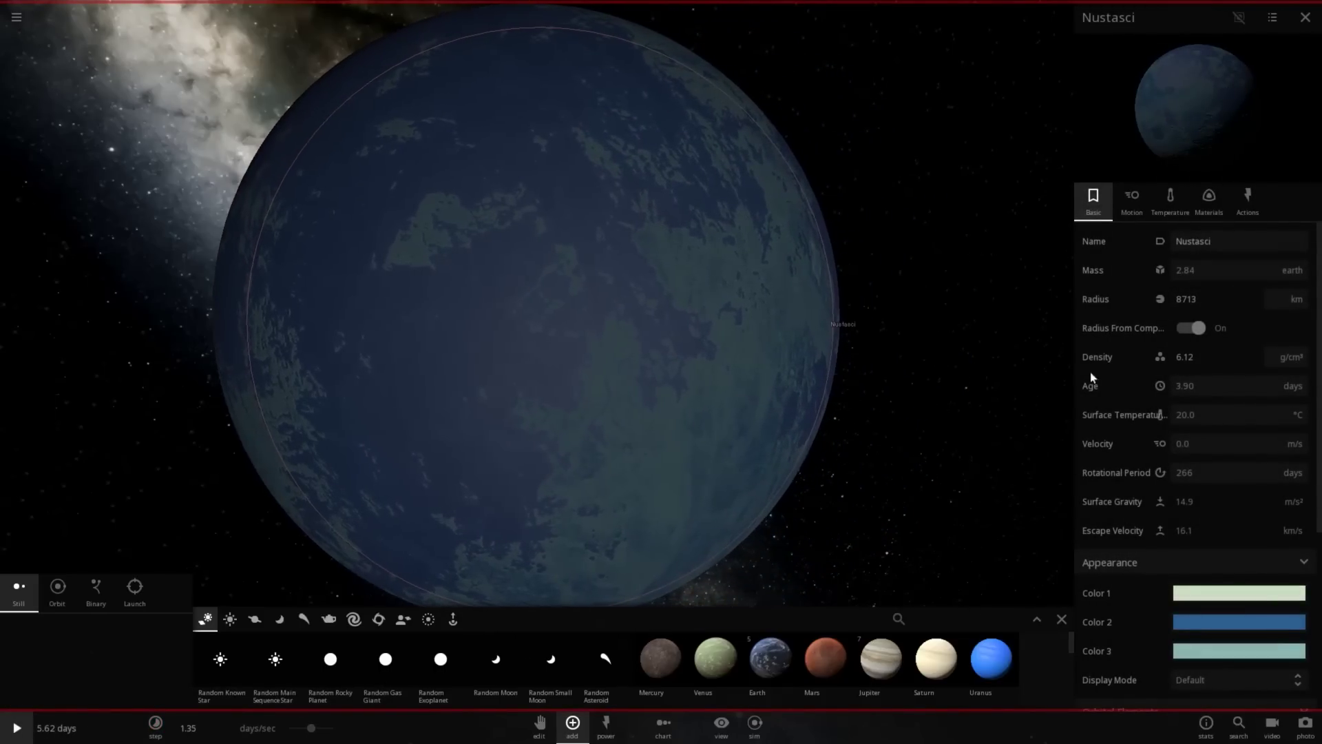
{"action": "left_click", "coordinate": [1186, 651]}
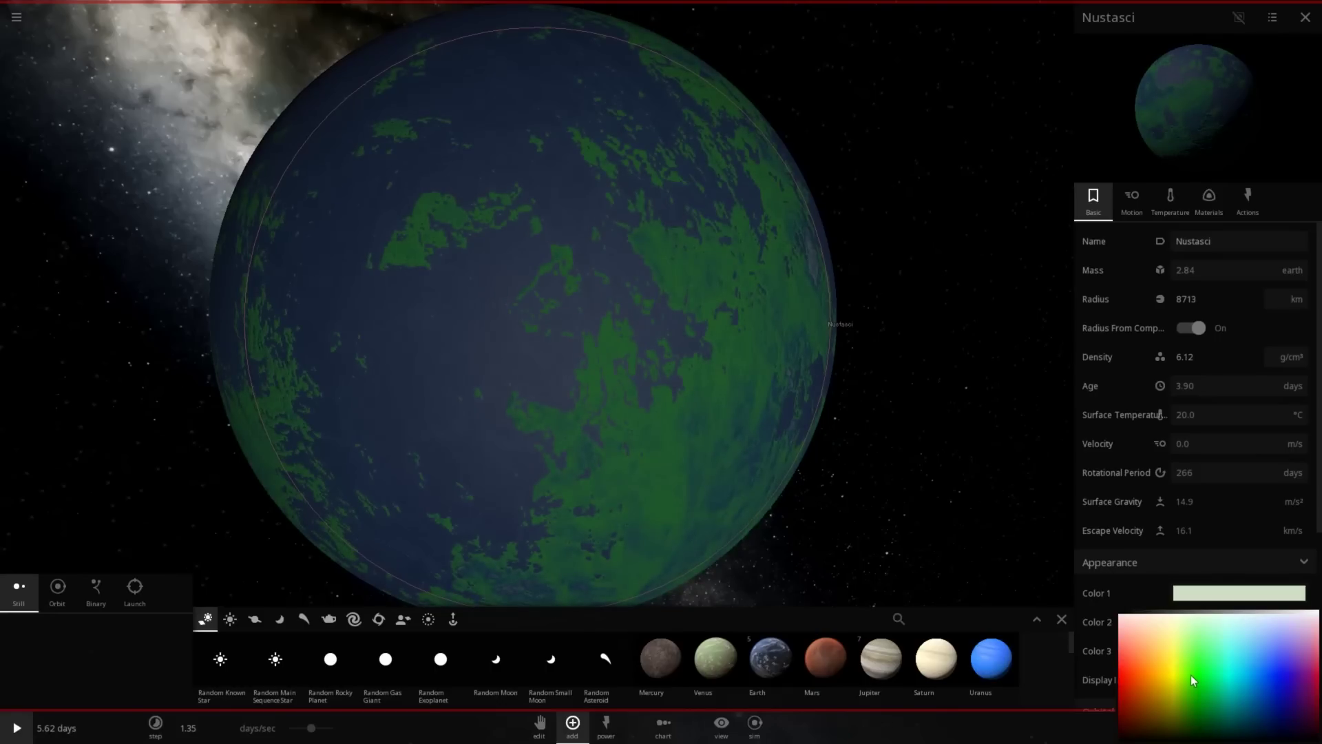
{"action": "left_click", "coordinate": [994, 401]}
{"action": "left_click", "coordinate": [846, 420]}
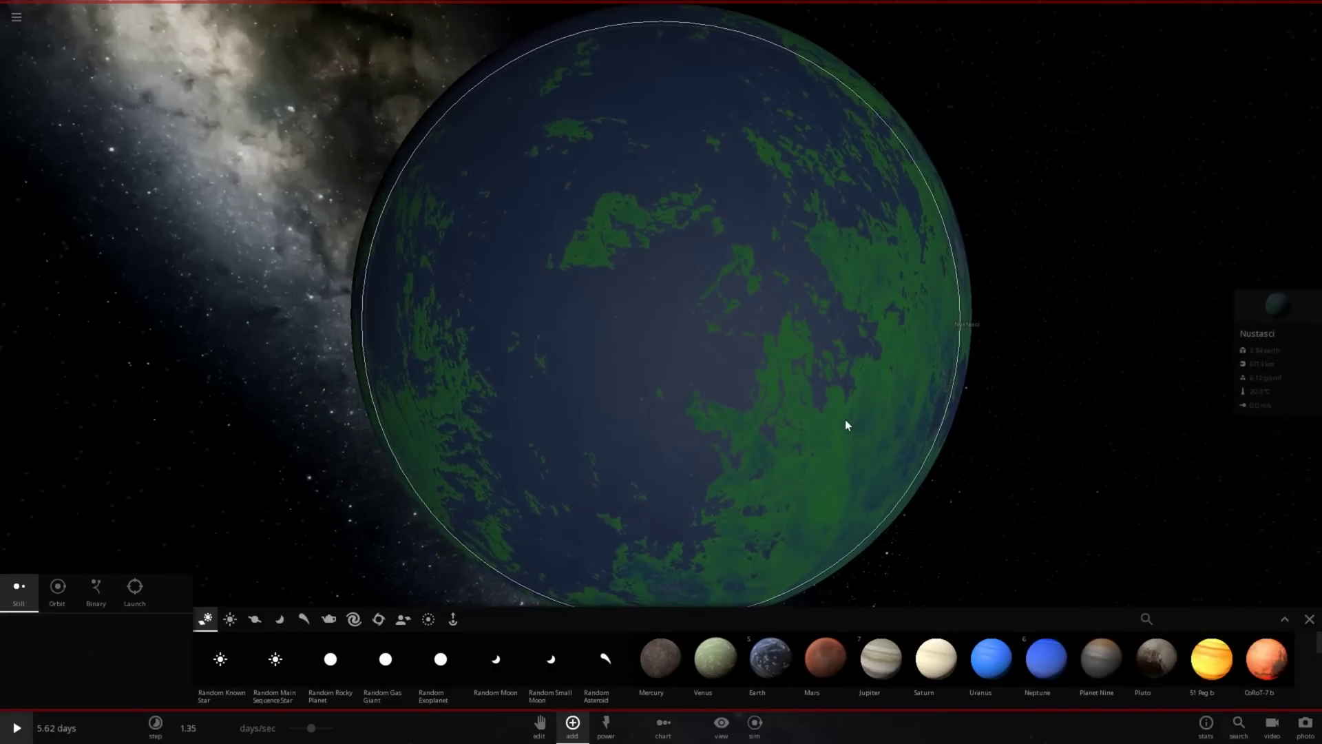
{"action": "left_click", "coordinate": [1255, 315]}
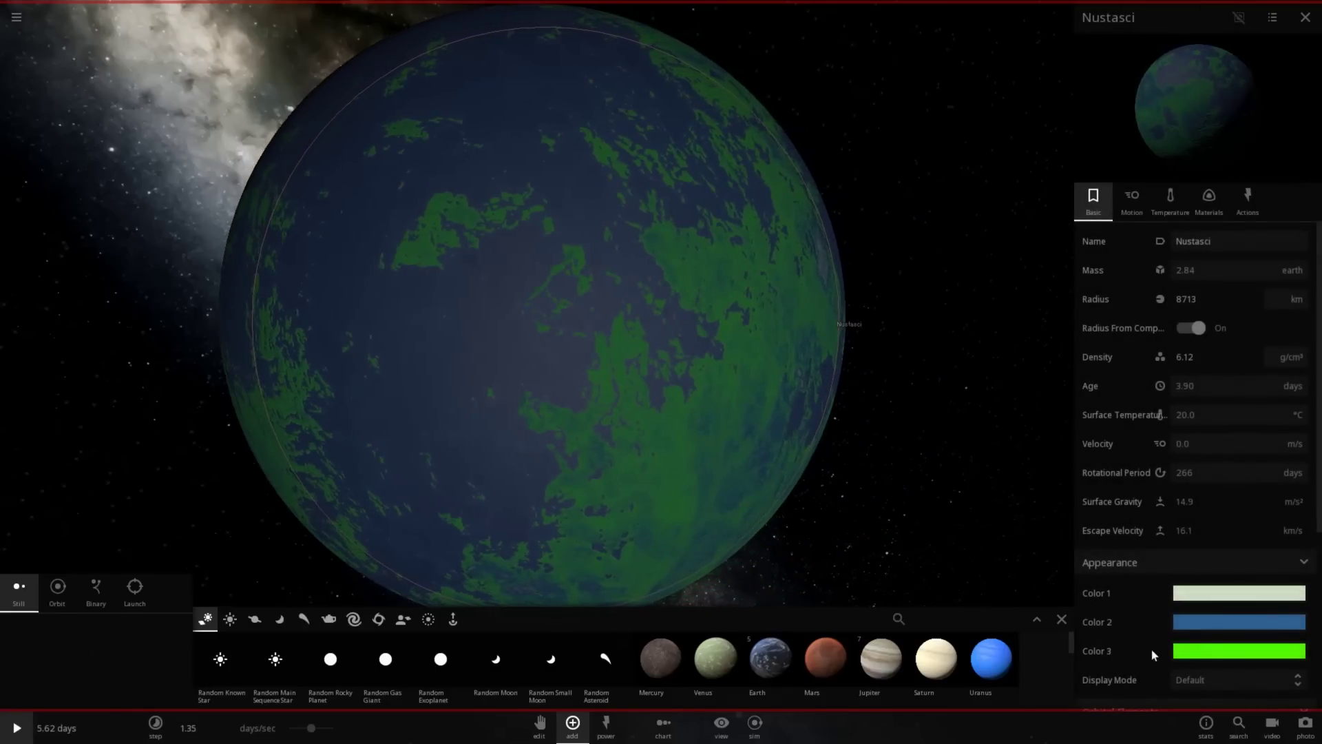
{"action": "left_click", "coordinate": [1192, 656]}
{"action": "mouse_move", "coordinate": [1199, 697]}
{"action": "left_mouse_down"}
{"action": "mouse_move", "coordinate": [1208, 704]}
{"action": "mouse_move", "coordinate": [1180, 696]}
{"action": "left_mouse_up"}
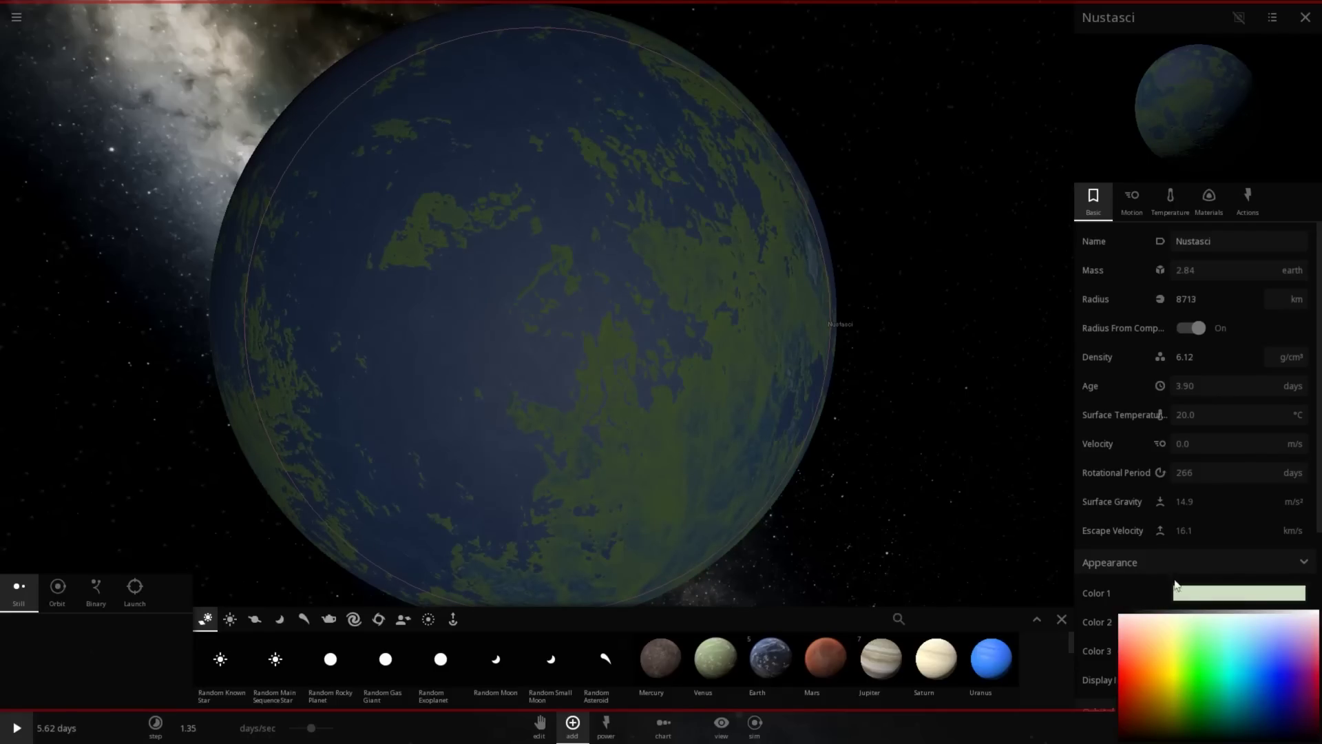
{"action": "left_click", "coordinate": [1188, 588]}
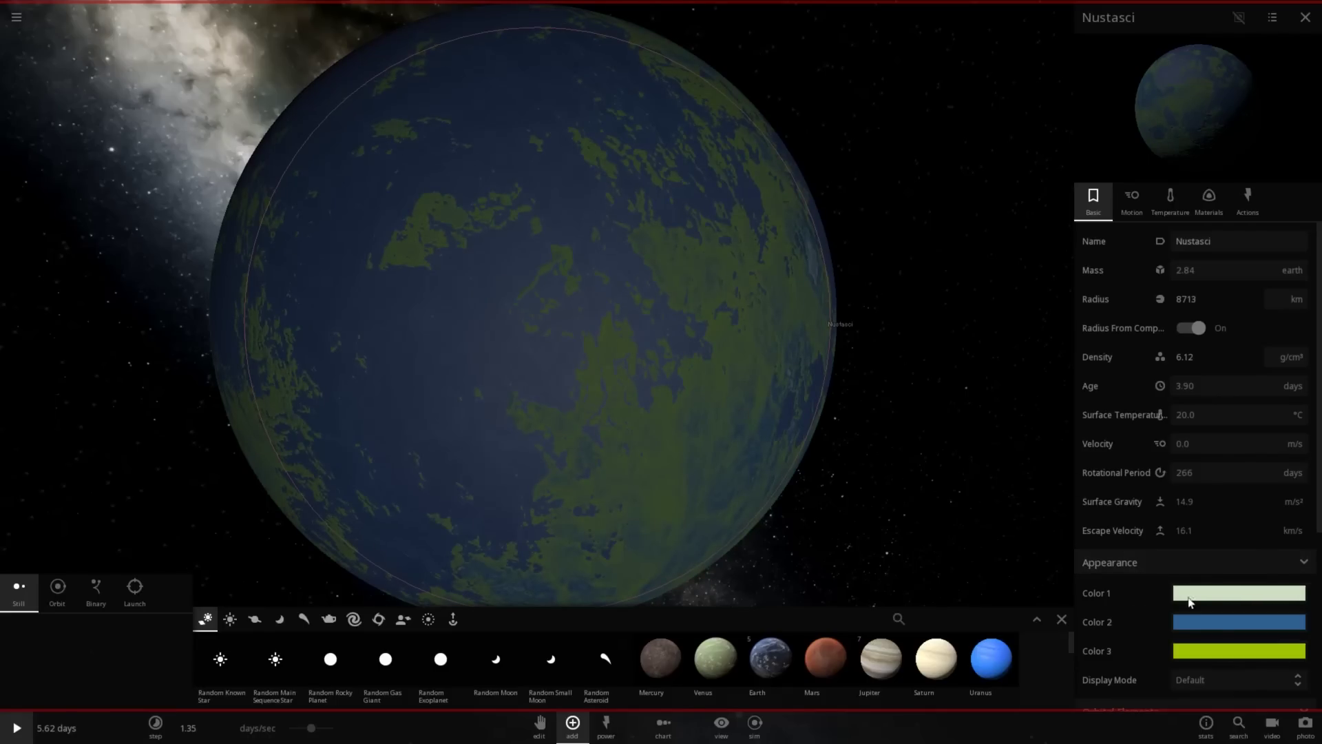
- Change the planet's Color 2 to dark green and inspect the recoloured land from other sides
{"action": "left_click", "coordinate": [1228, 623]}
{"action": "left_click_drag", "start_coordinate": [1200, 652], "coordinate": [1192, 708]}
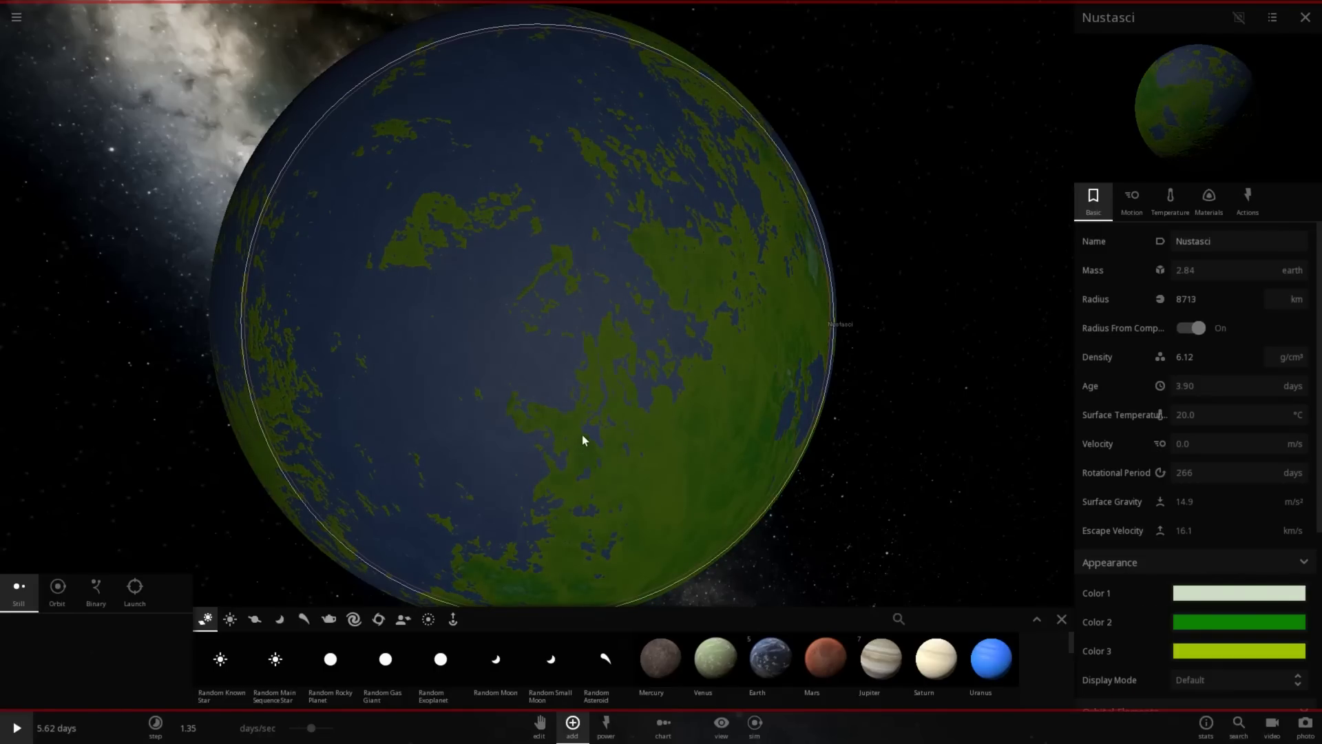
{"action": "left_click_drag", "start_coordinate": [585, 436], "coordinate": [569, 274]}
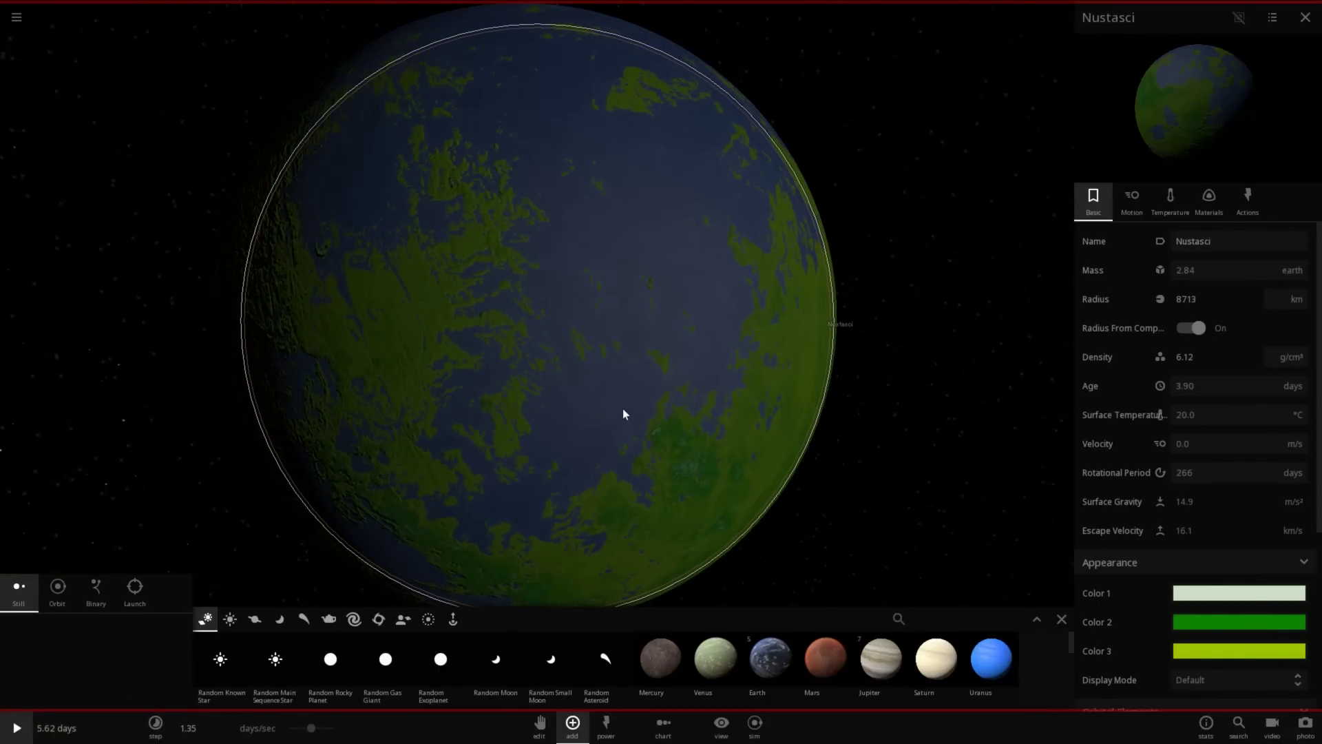
{"action": "left_click_drag", "start_coordinate": [596, 384], "coordinate": [961, 308]}
- Give the planet an atmosphere with a mass of 105 g and look at it from another side
{"action": "left_click", "coordinate": [1147, 194]}
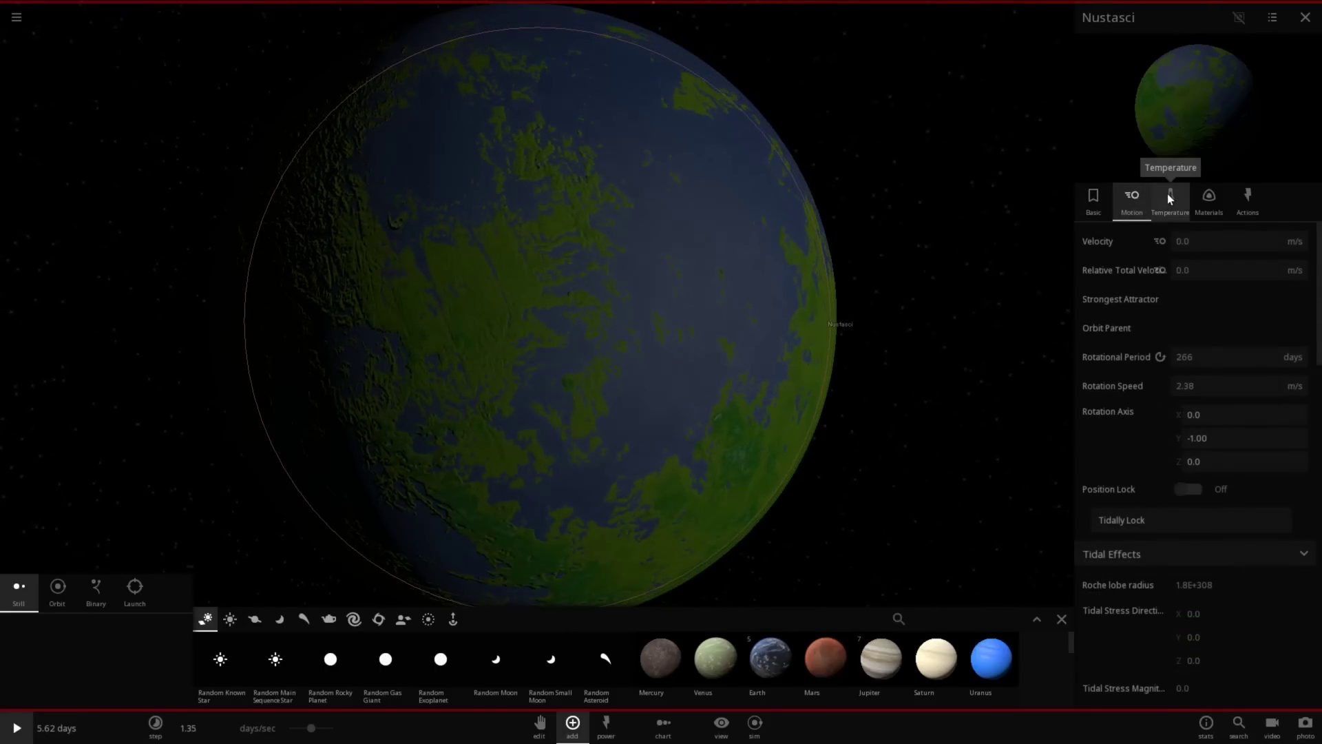
{"action": "left_click", "coordinate": [1169, 195]}
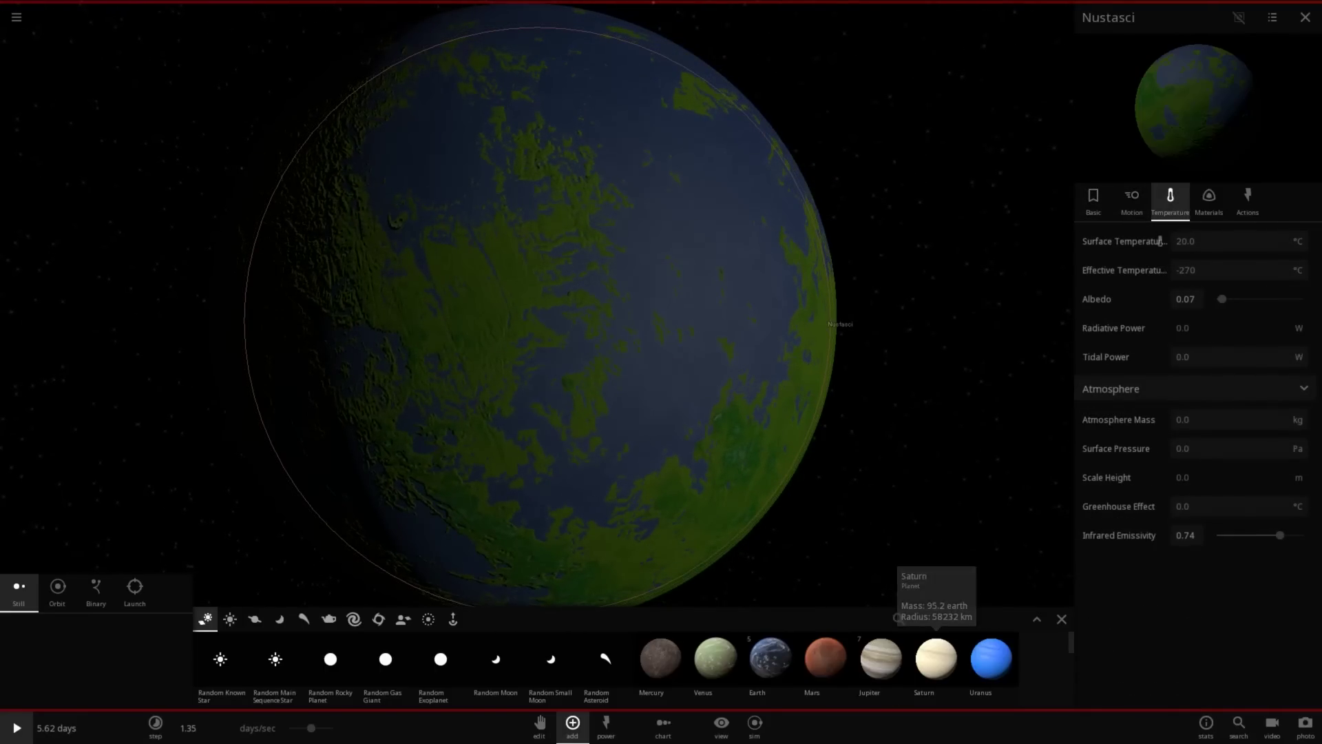
{"action": "left_click", "coordinate": [1202, 409]}
{"action": "left_click", "coordinate": [1201, 410]}
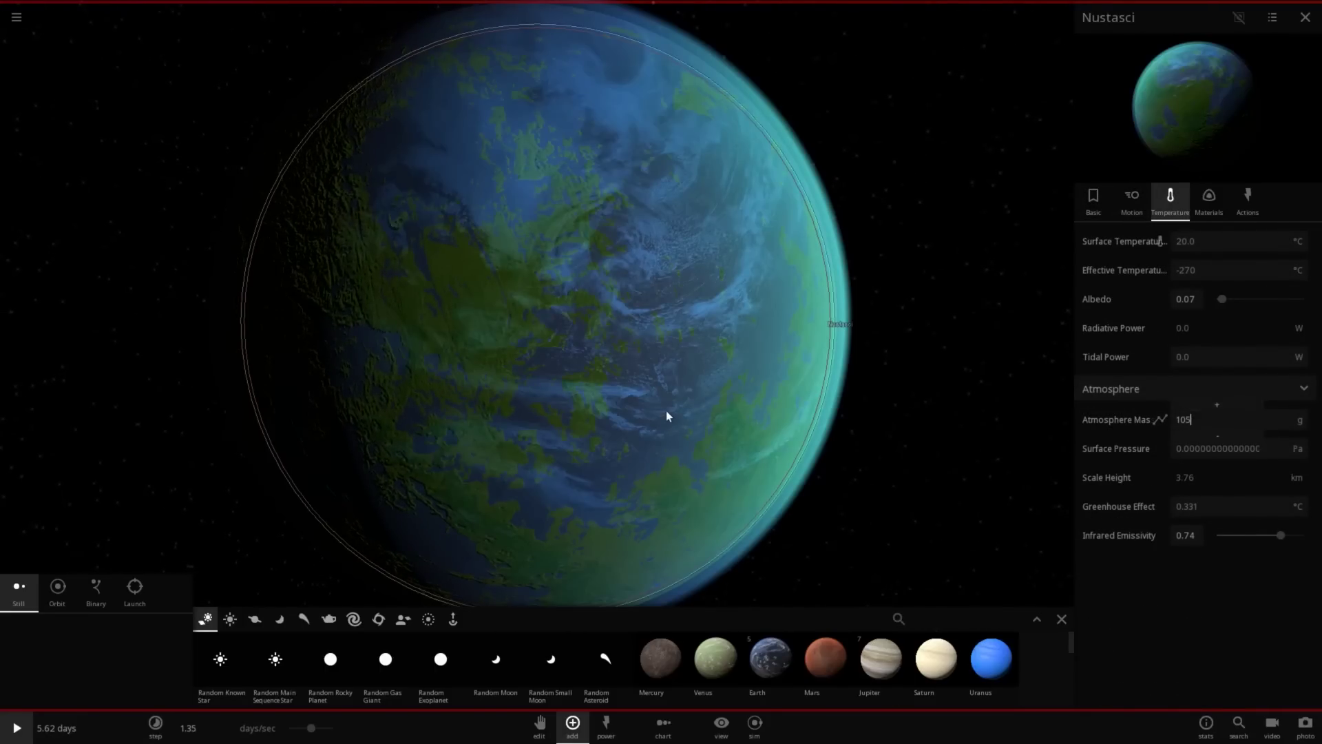
{"action": "left_click_drag", "start_coordinate": [667, 410], "coordinate": [469, 494]}
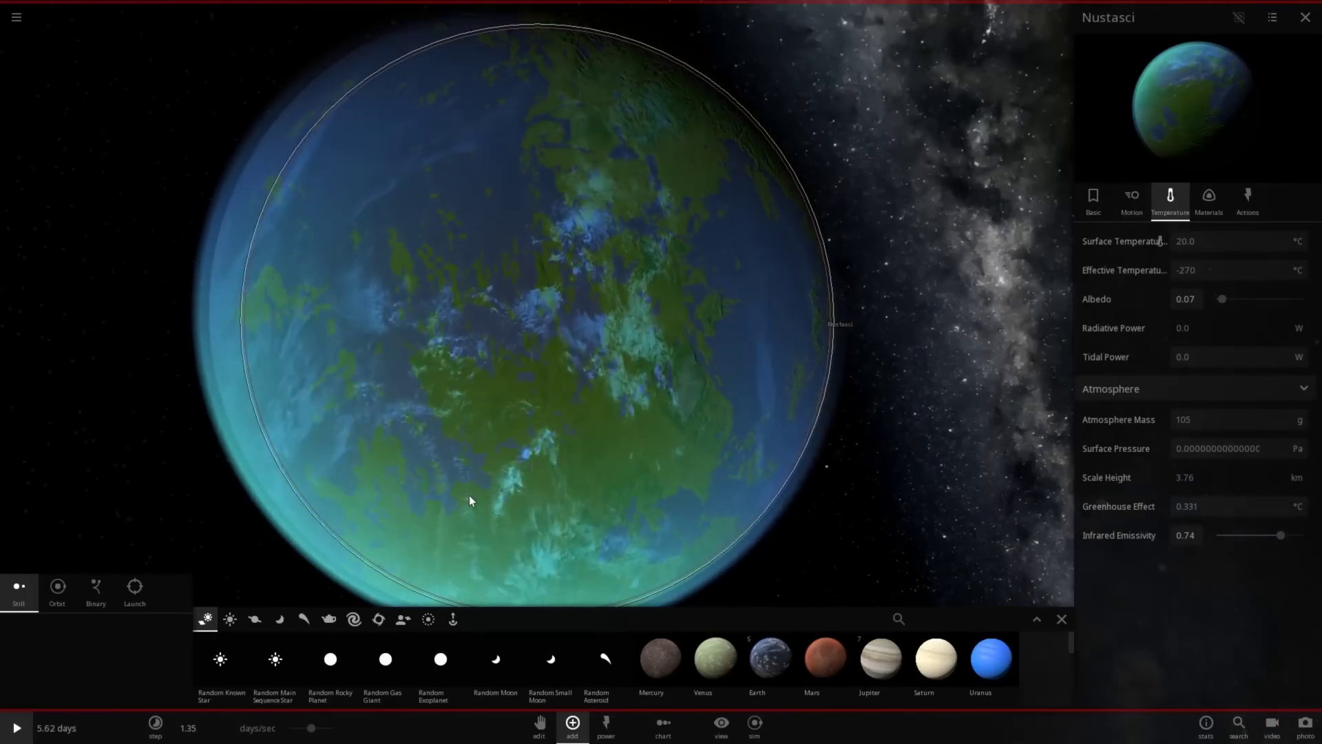
- Switch the light mode from Realistic to Studio, view the planet from another side and close its properties
{"action": "left_click", "coordinate": [722, 724]}
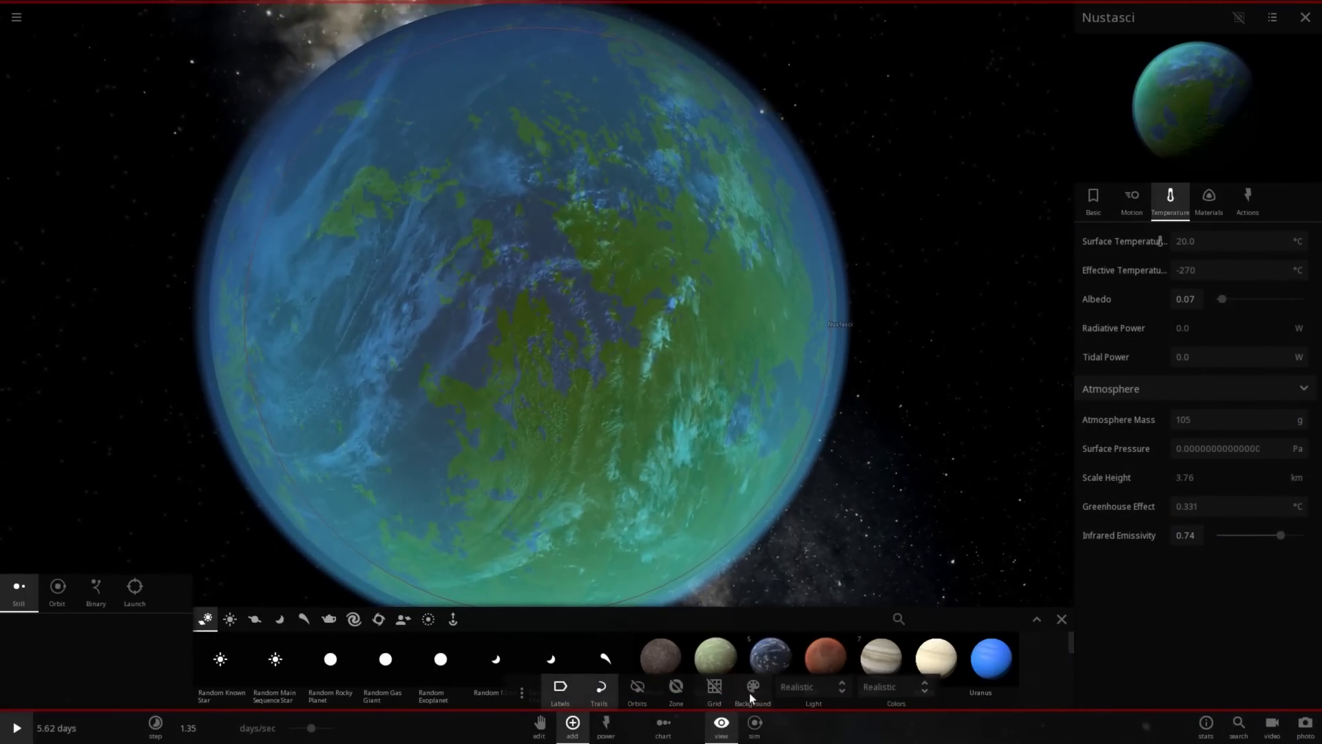
{"action": "left_click", "coordinate": [814, 686]}
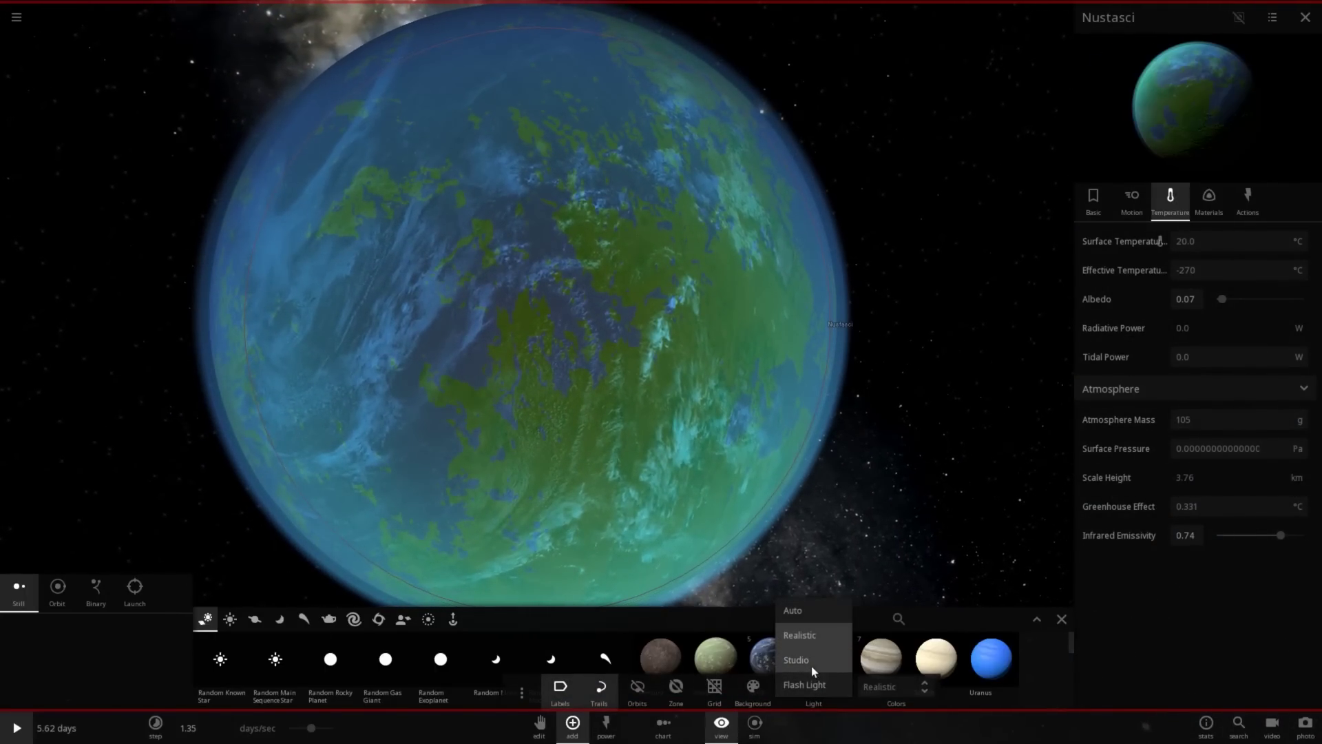
{"action": "left_click_drag", "start_coordinate": [358, 324], "coordinate": [321, 237]}
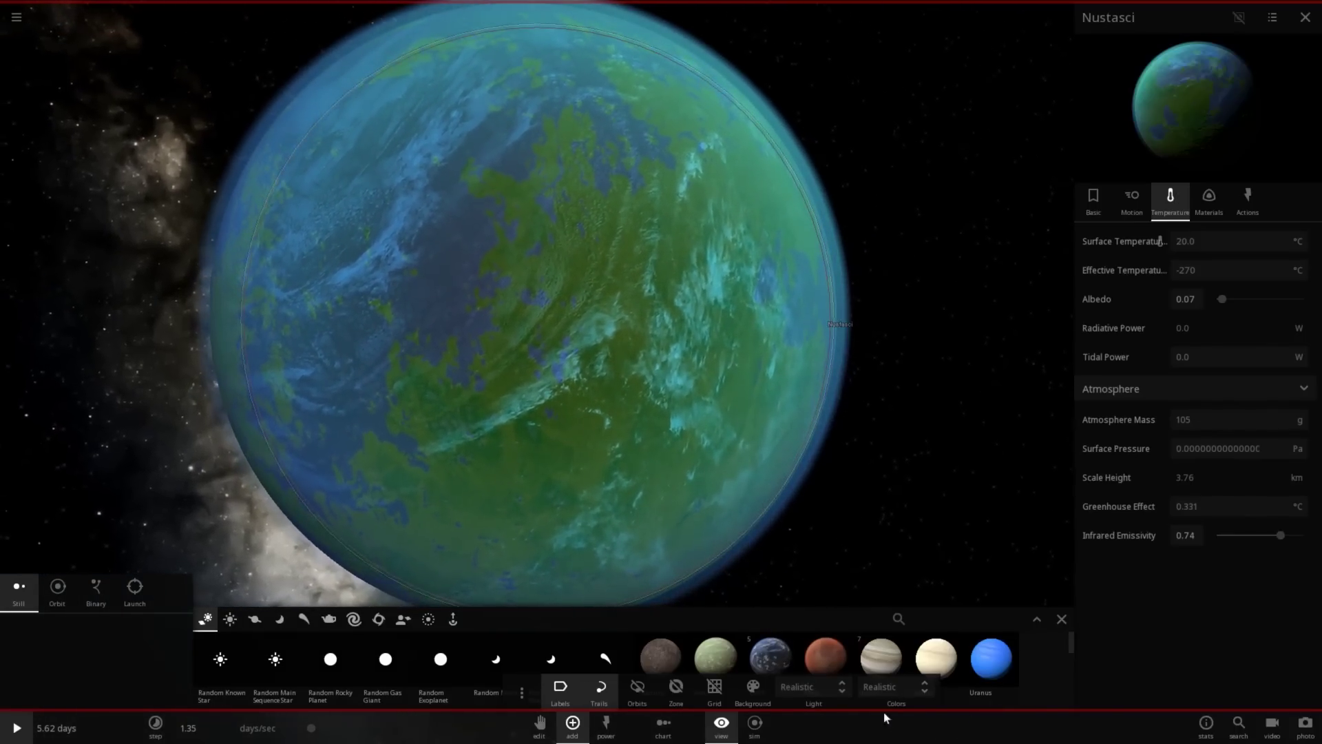
{"action": "left_click", "coordinate": [807, 692]}
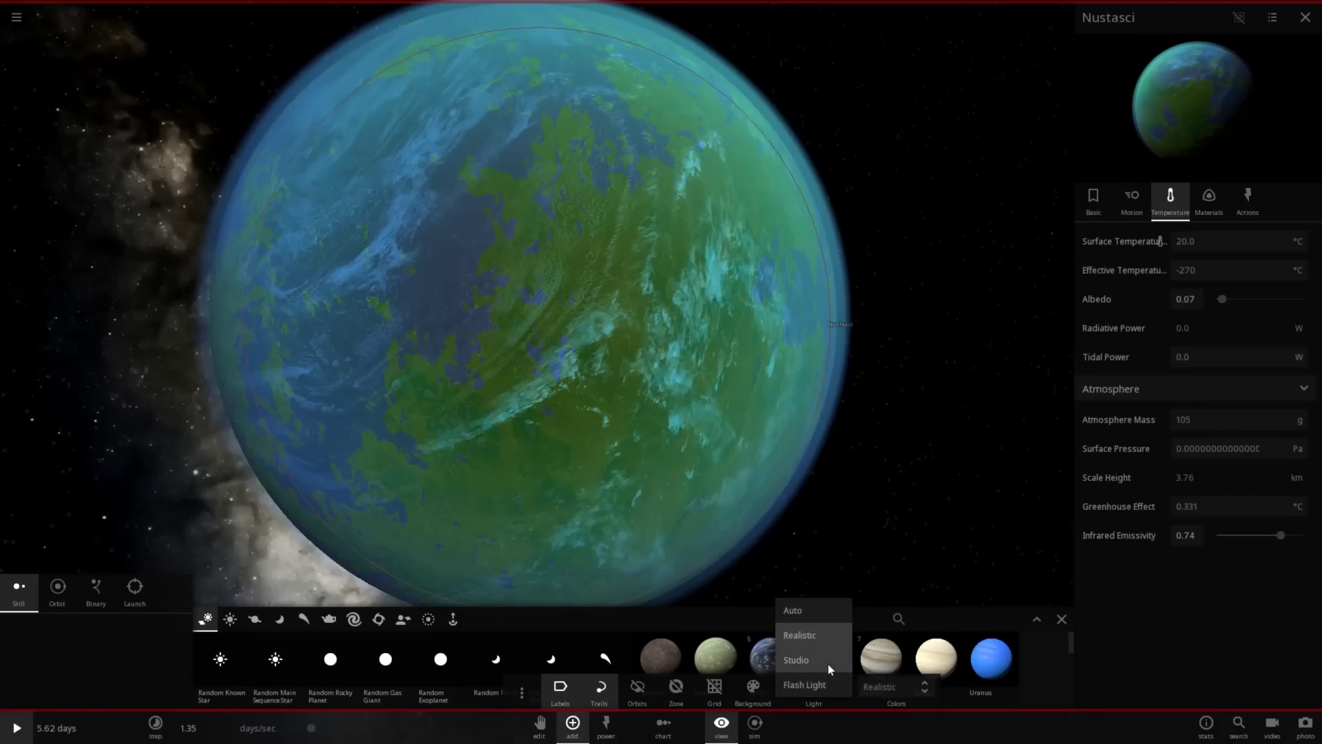
{"action": "left_click", "coordinate": [828, 664]}
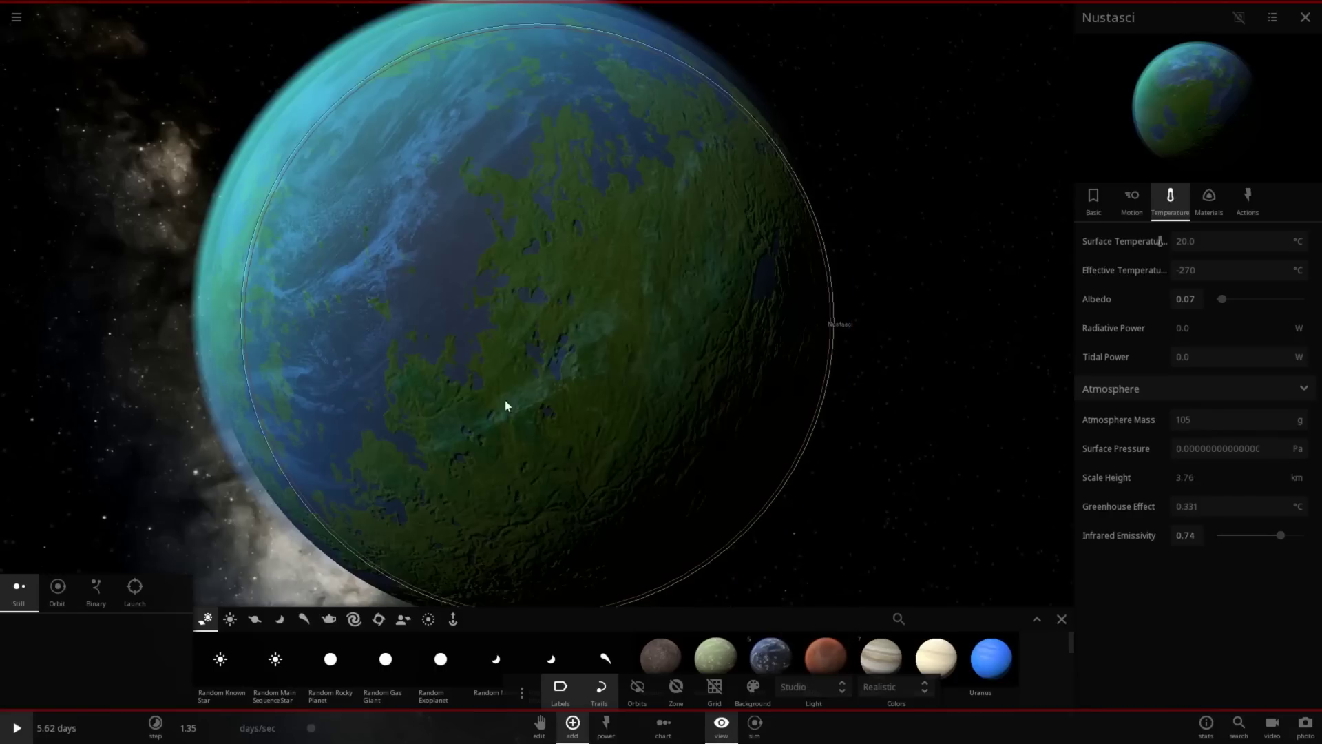
{"action": "left_click_drag", "start_coordinate": [625, 372], "coordinate": [215, 159]}
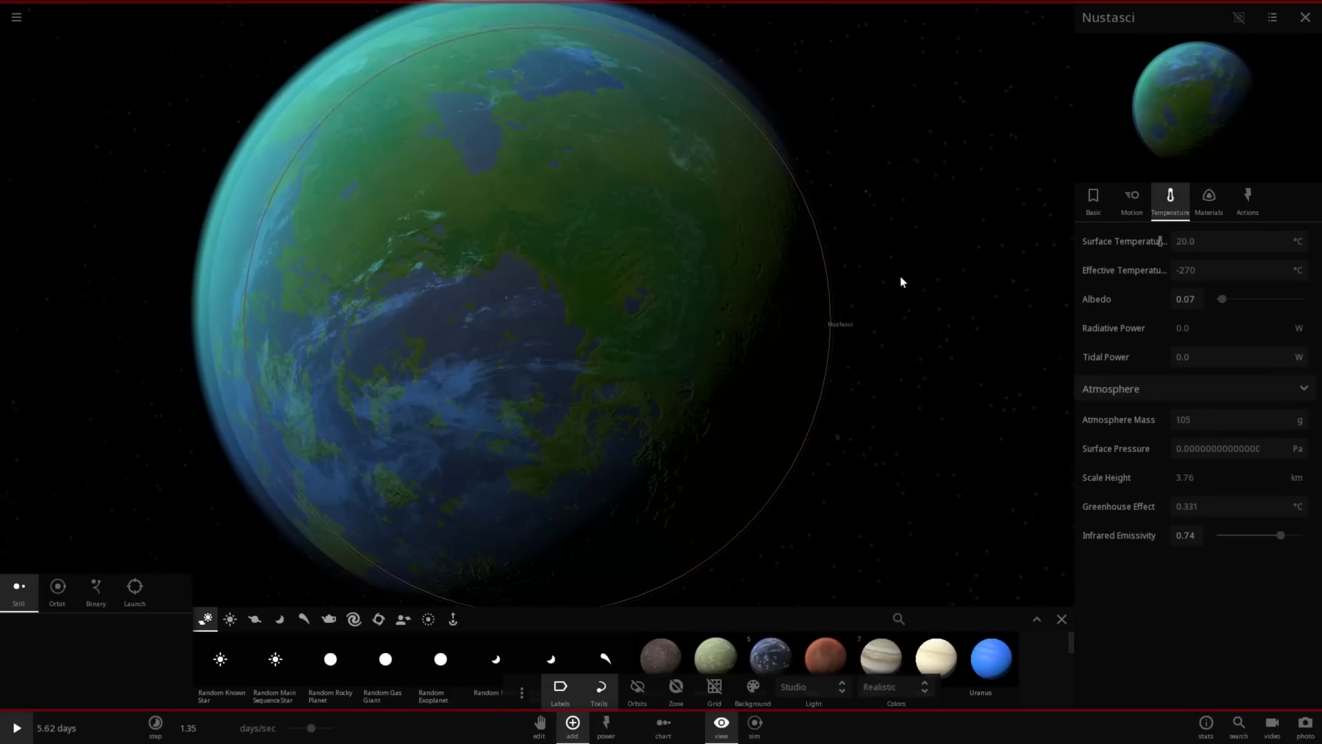
{"action": "left_click", "coordinate": [869, 303]}
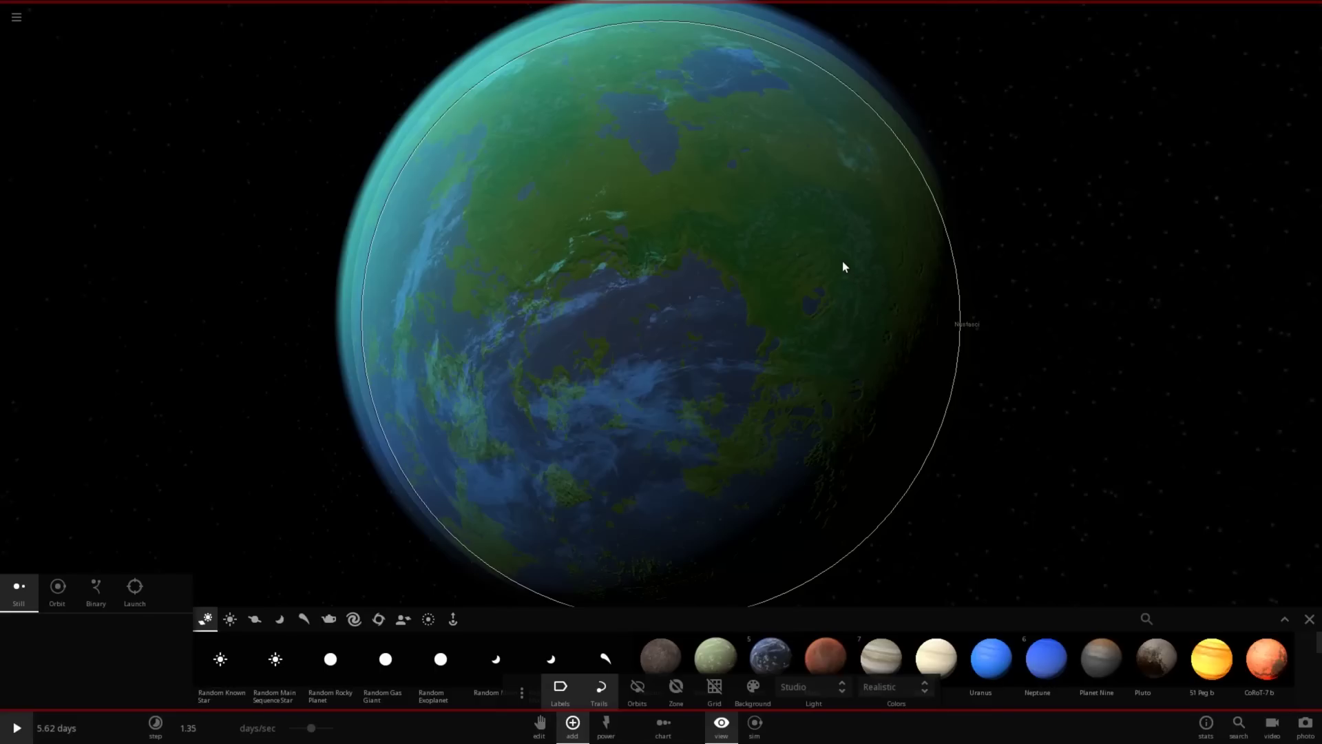
- Start a new empty simulation and load the saved simulation "Performance simulation no kuiper belt"
{"action": "left_click", "coordinate": [17, 18]}
{"action": "left_click", "coordinate": [94, 181]}
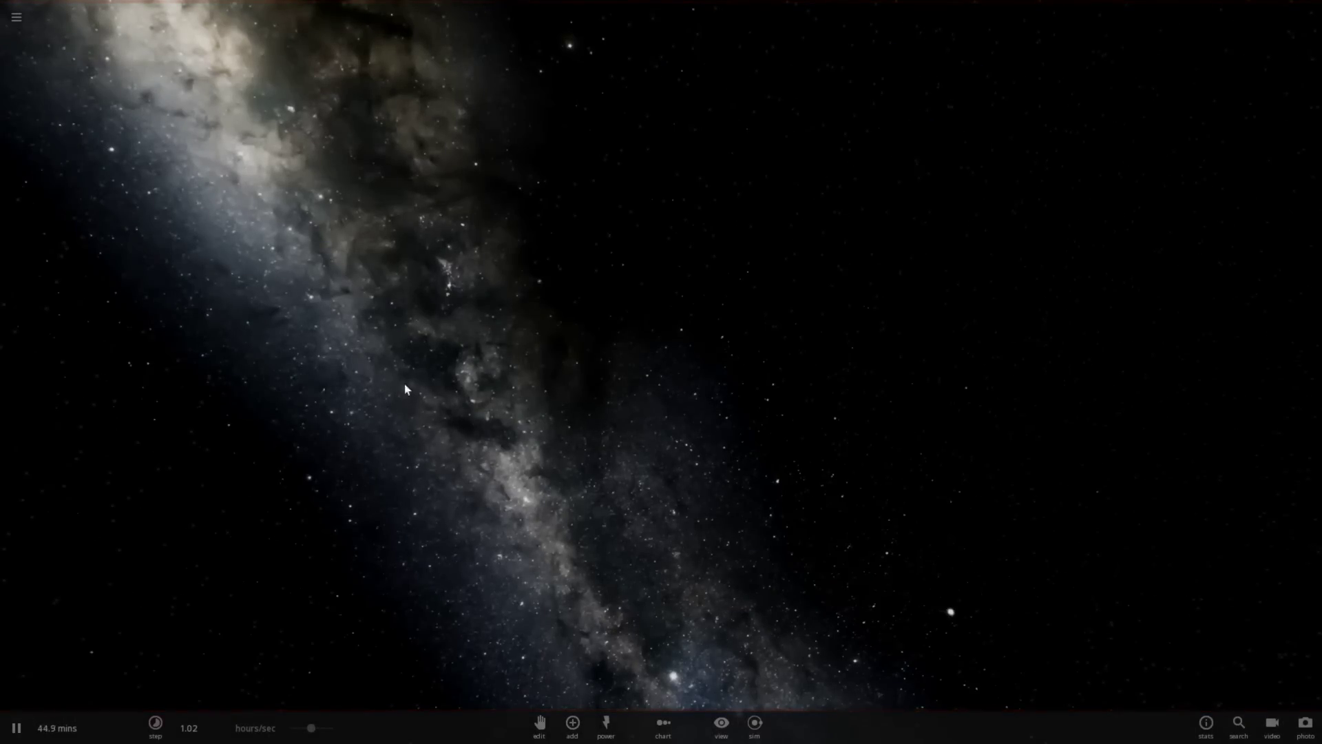
{"action": "left_click", "coordinate": [28, 21]}
{"action": "left_click", "coordinate": [130, 224]}
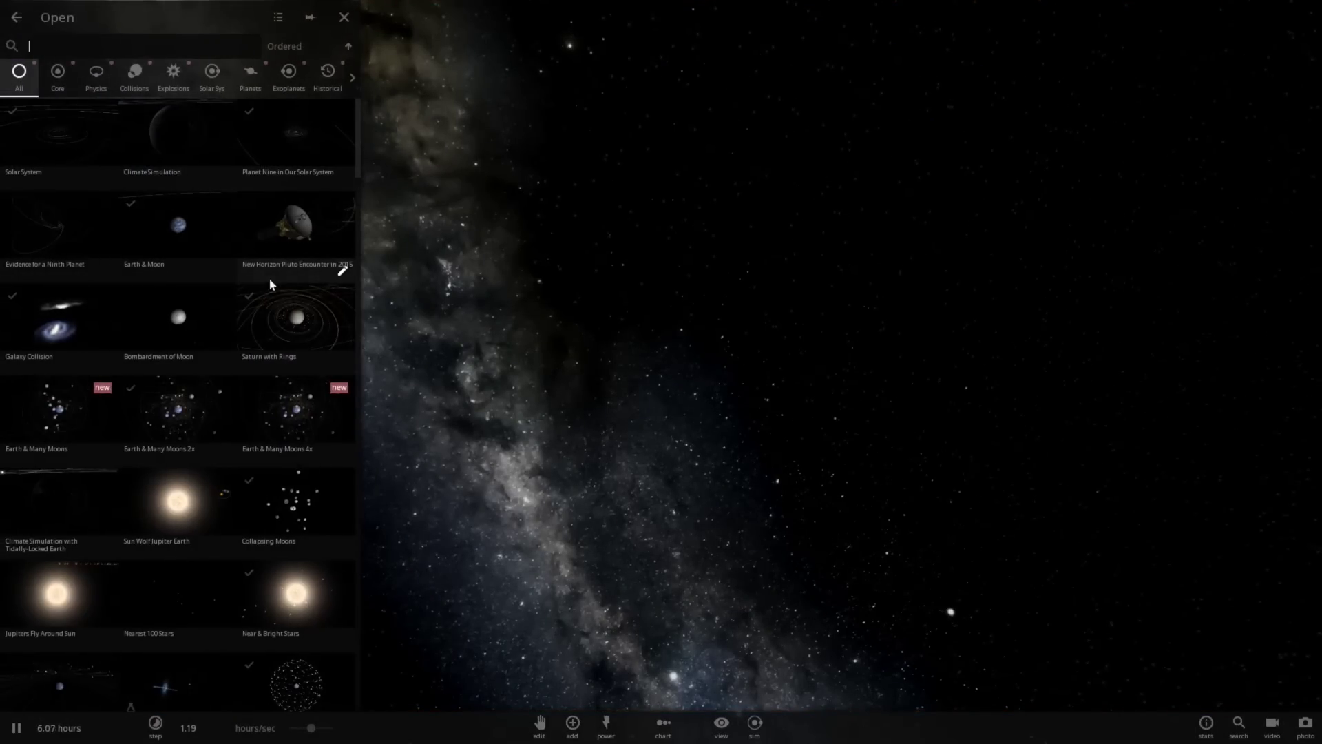
{"action": "left_click", "coordinate": [349, 71]}
{"action": "left_click", "coordinate": [353, 82]}
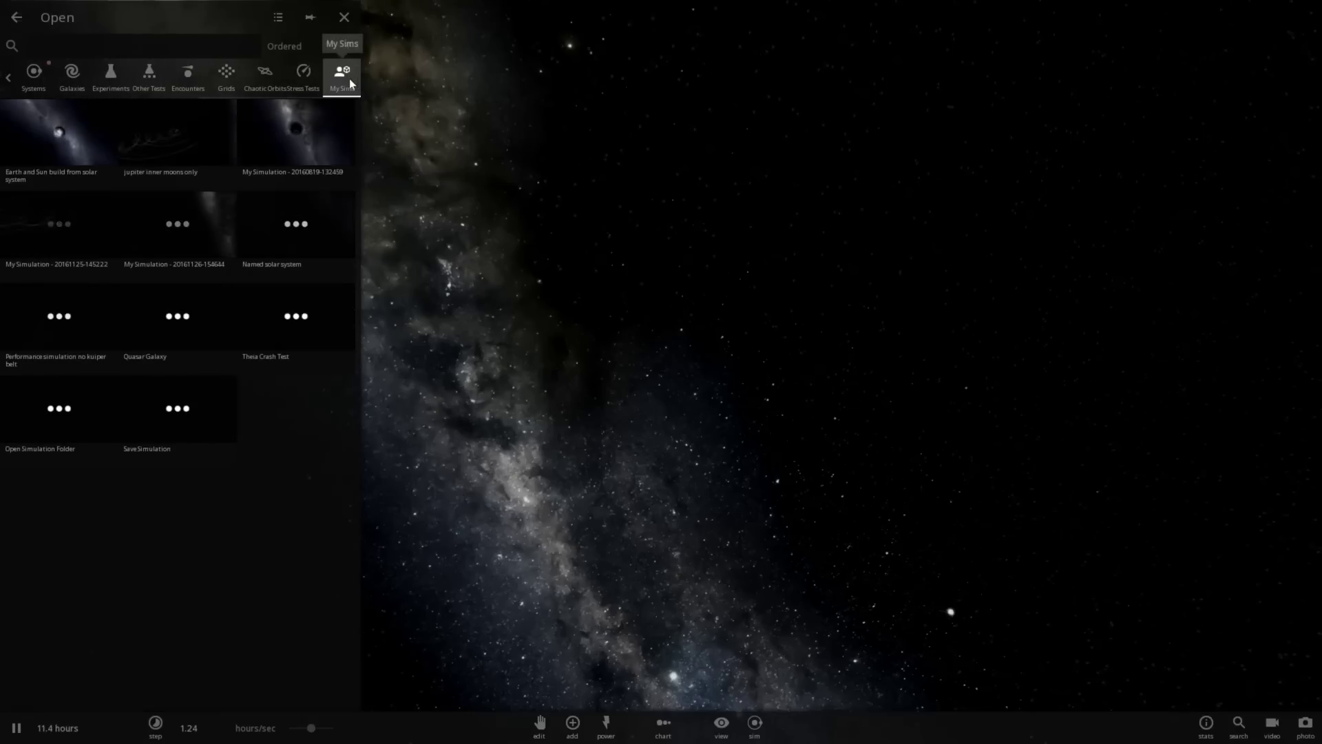
{"action": "mouse_move", "coordinate": [77, 290]}
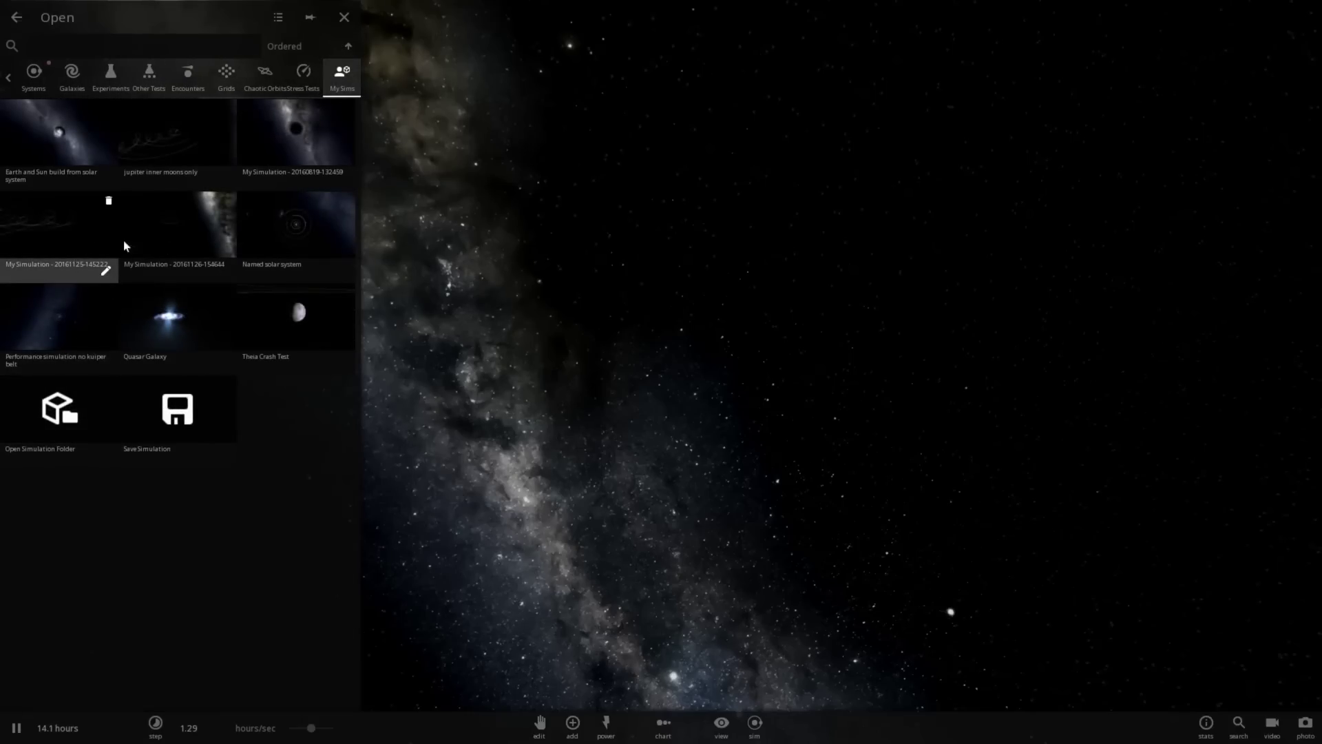
{"action": "mouse_move", "coordinate": [62, 260]}
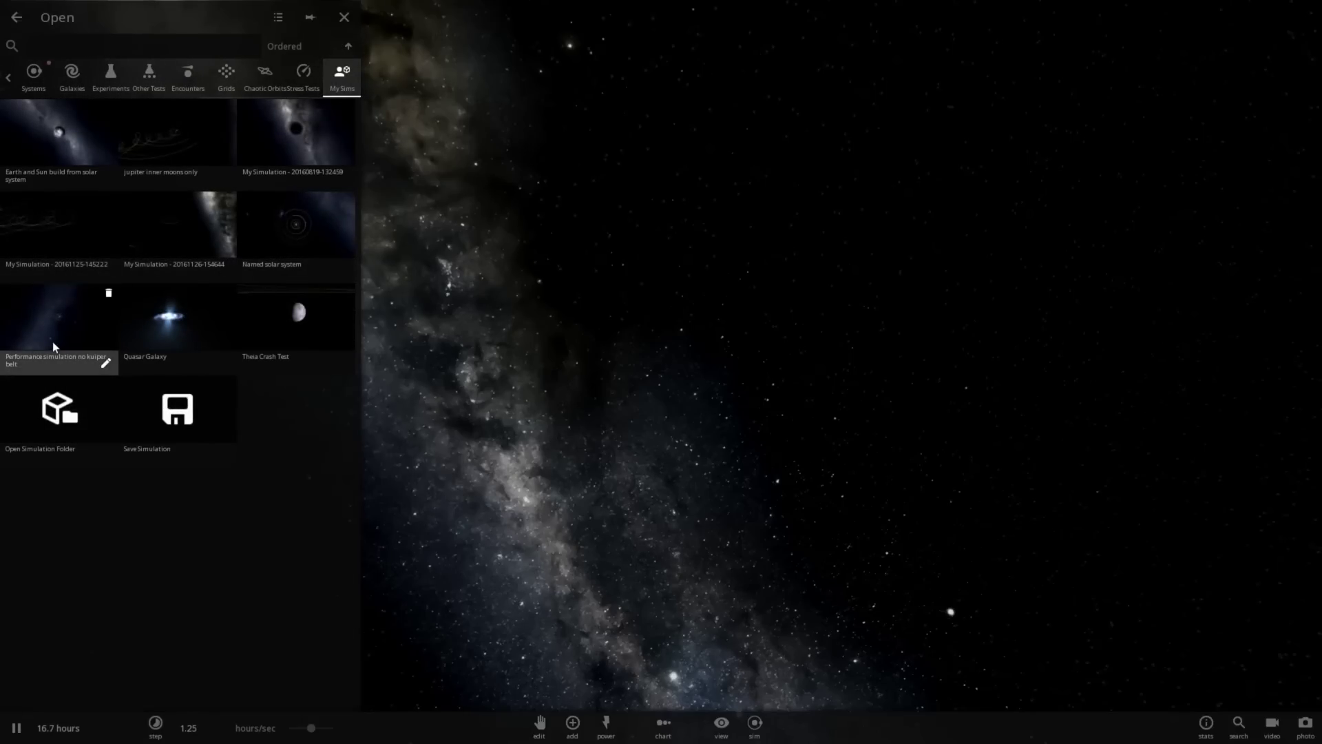
{"action": "left_click", "coordinate": [107, 303]}
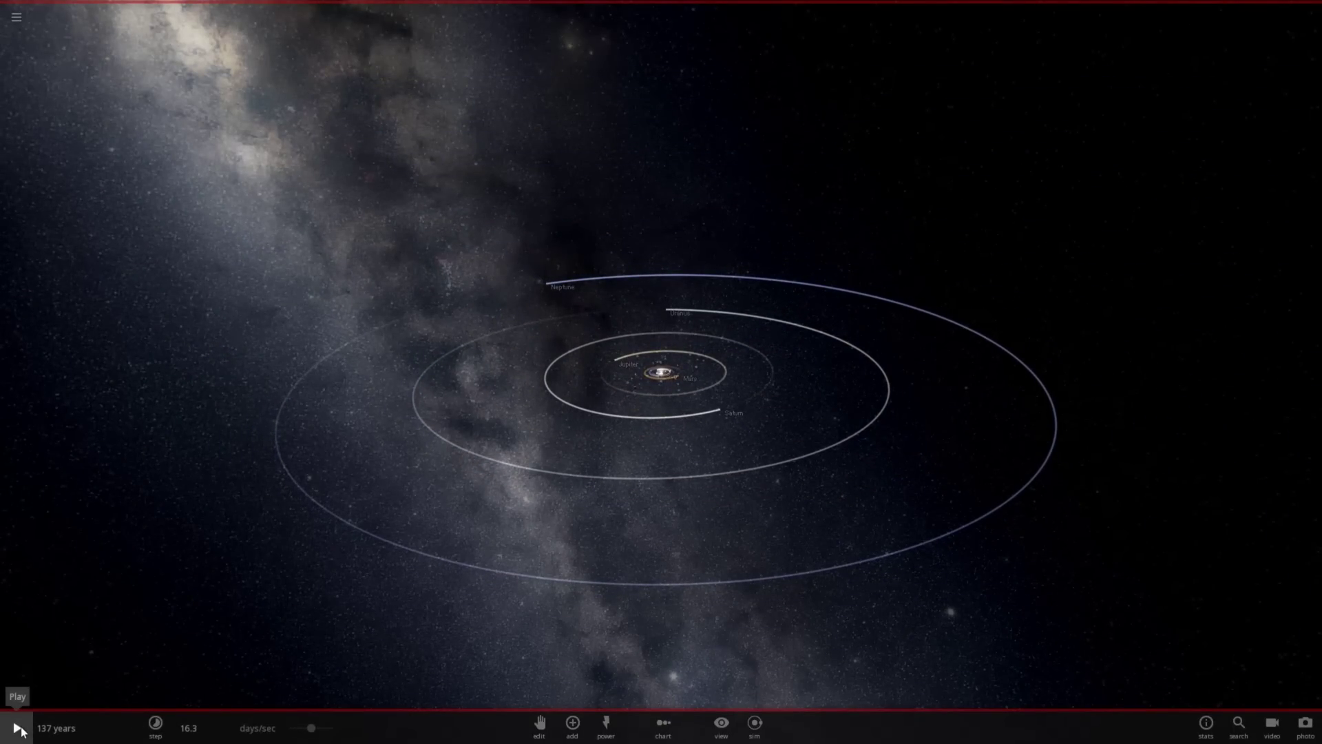
- Open Jupiter's properties and set its mass unit to jupiter
{"action": "left_click_drag", "start_coordinate": [657, 440], "coordinate": [680, 540]}
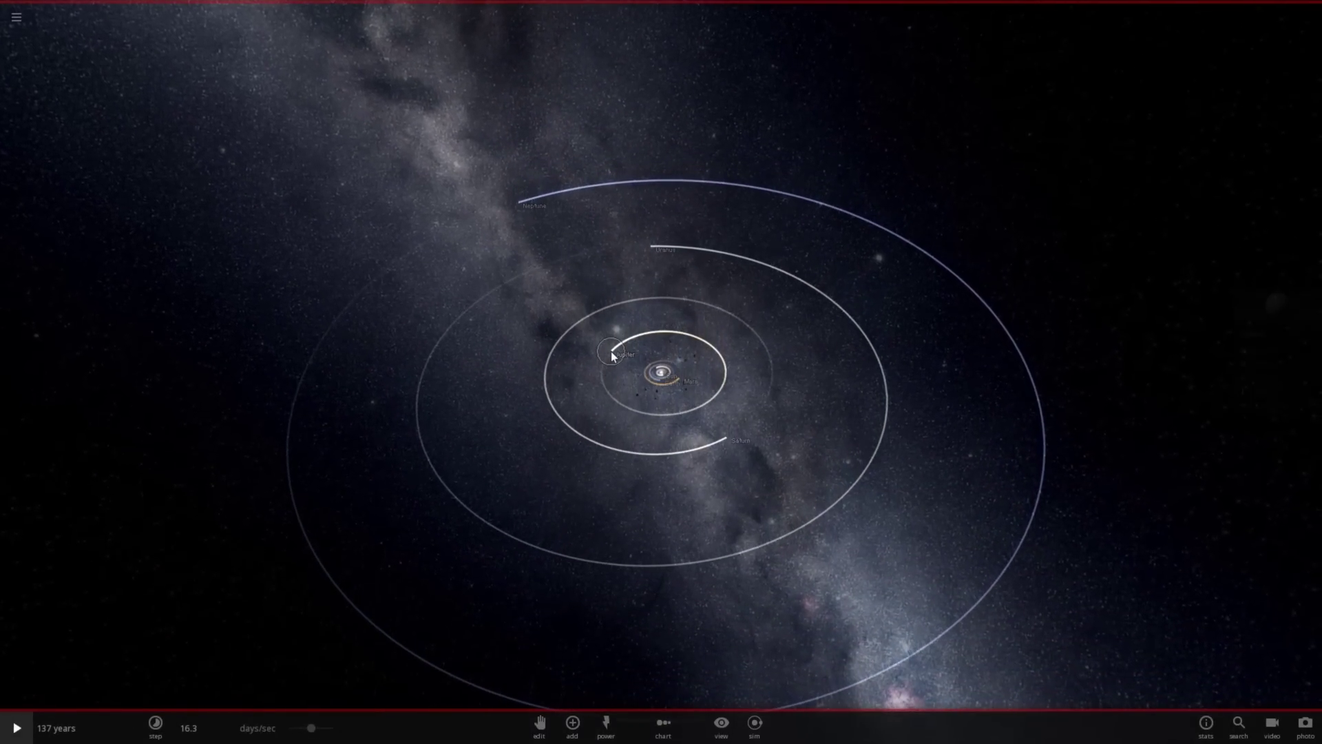
{"action": "left_click", "coordinate": [610, 351]}
{"action": "left_click", "coordinate": [1267, 316]}
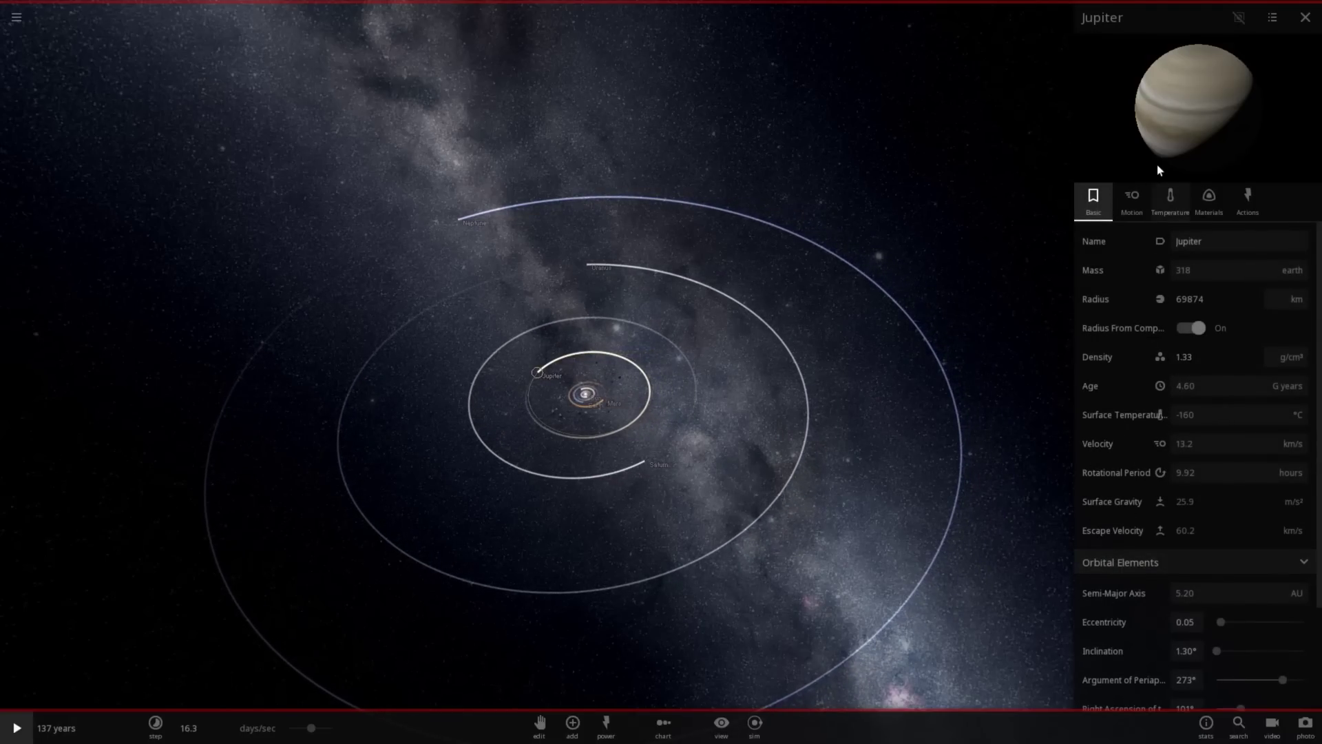
{"action": "left_click", "coordinate": [1292, 270]}
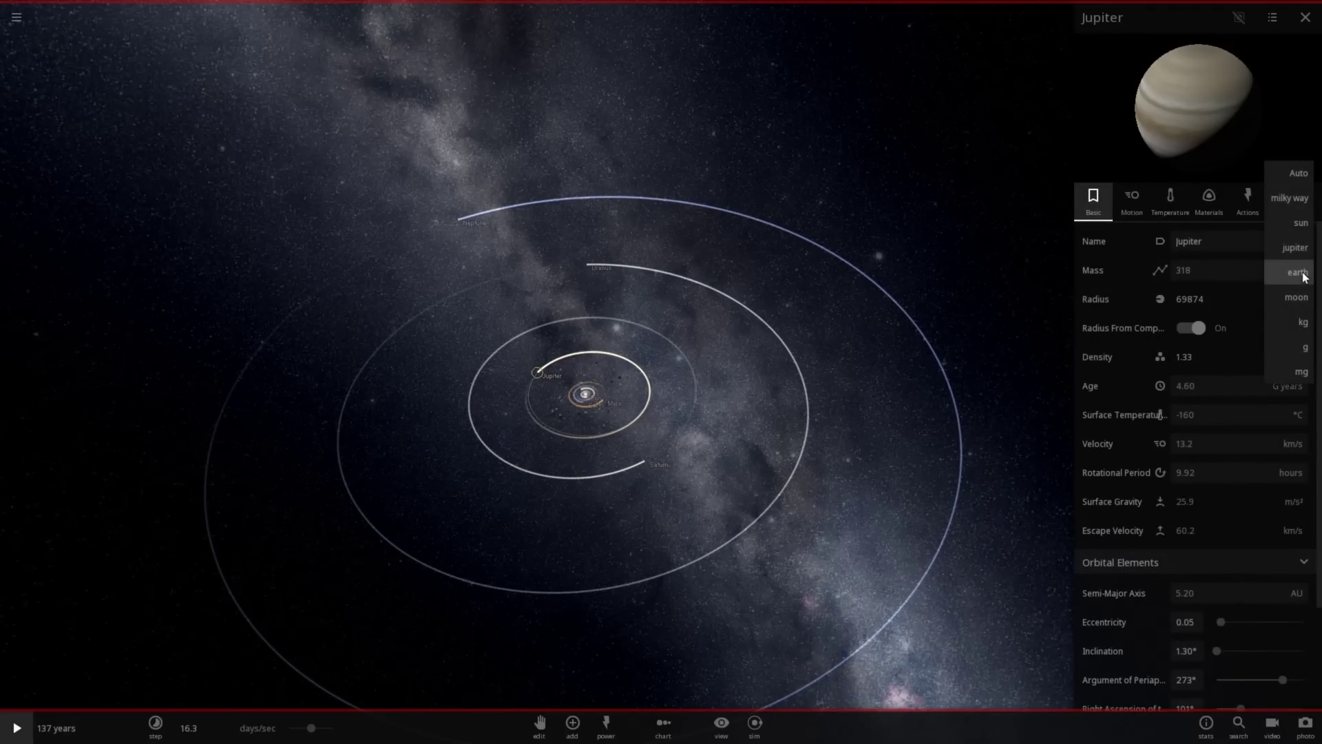
{"action": "left_click", "coordinate": [1297, 246]}
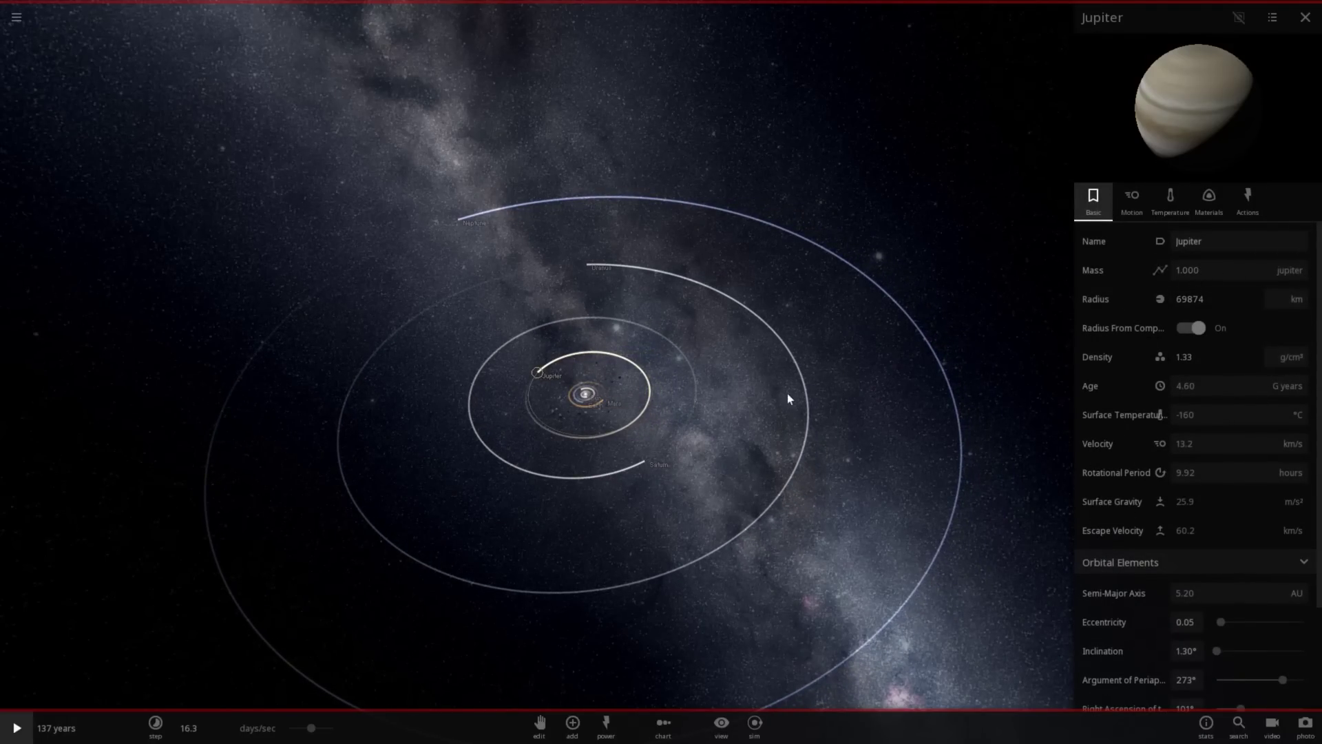
- Open Mars's properties, look at it up close, set its mass unit to jupiter and raise its mass
{"action": "scroll", "coordinate": [577, 418], "scroll_direction": "up", "scroll_amount": 5}
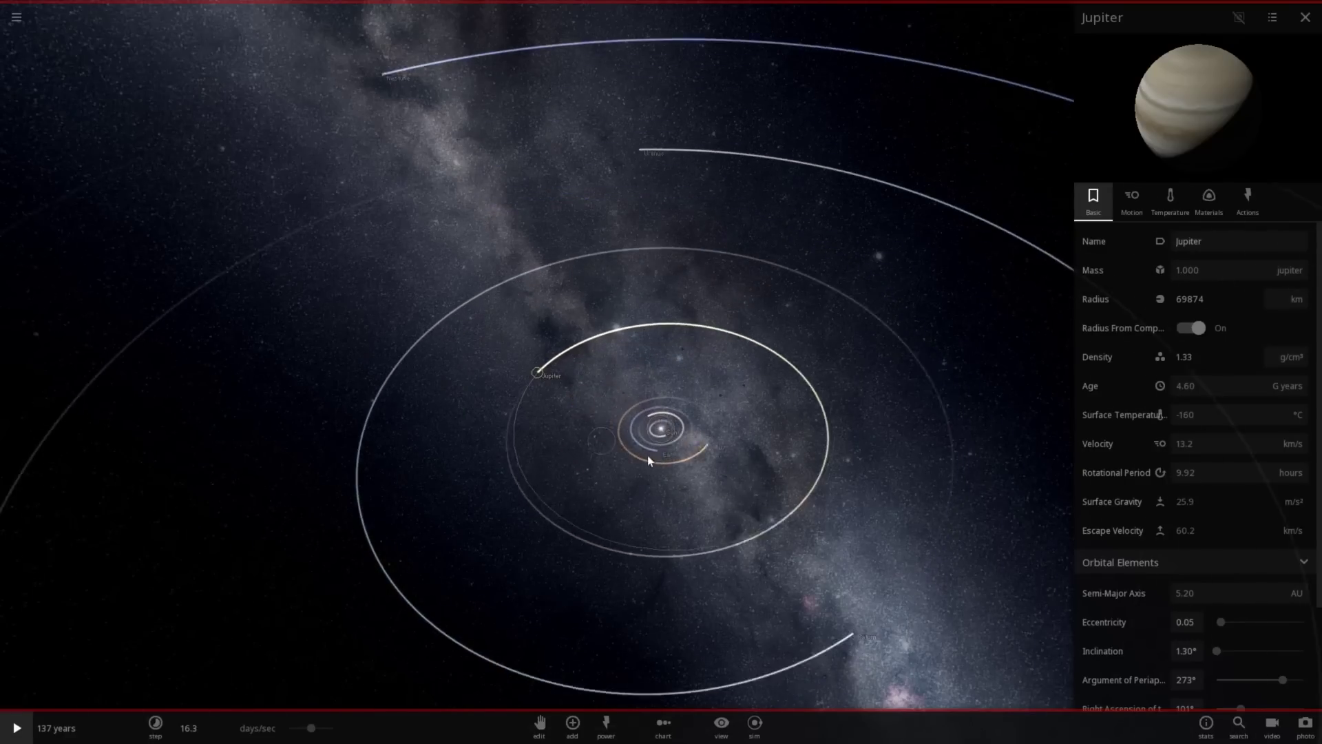
{"action": "left_click", "coordinate": [766, 475]}
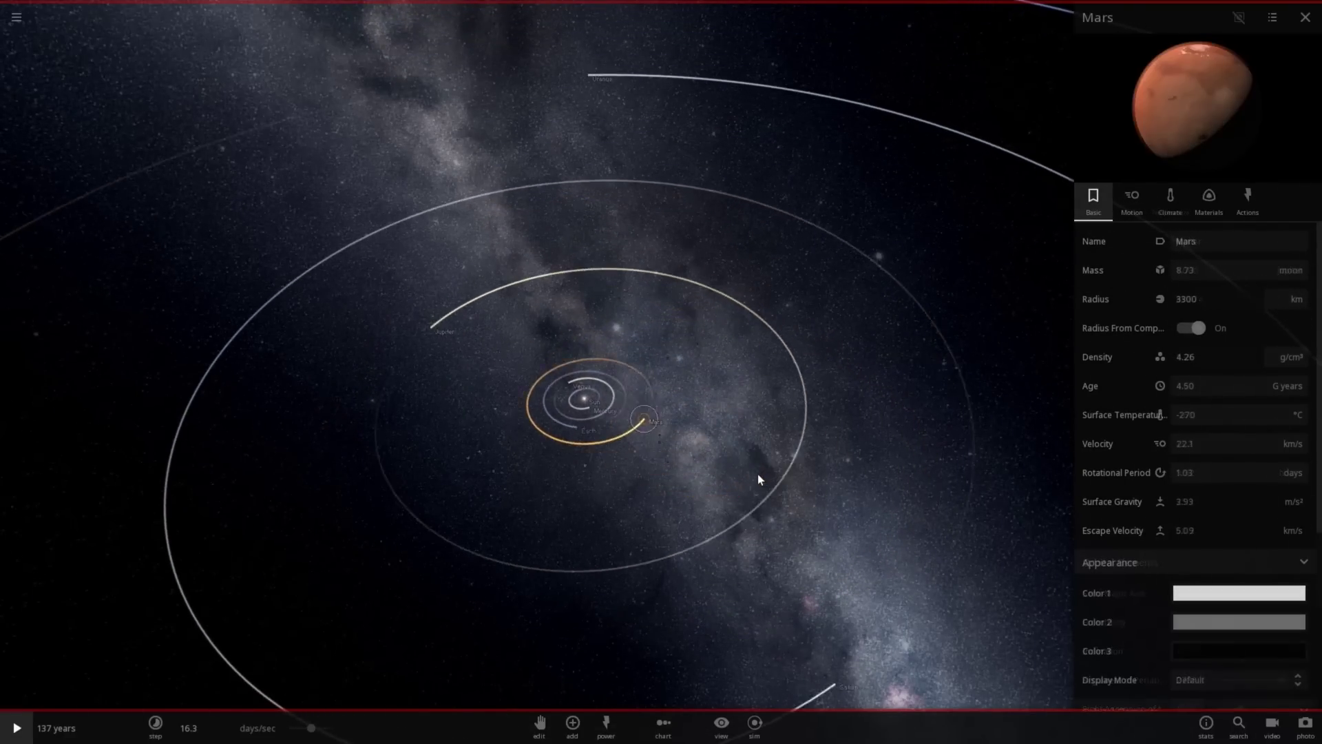
{"action": "scroll", "coordinate": [696, 451], "scroll_direction": "up", "scroll_amount": 8}
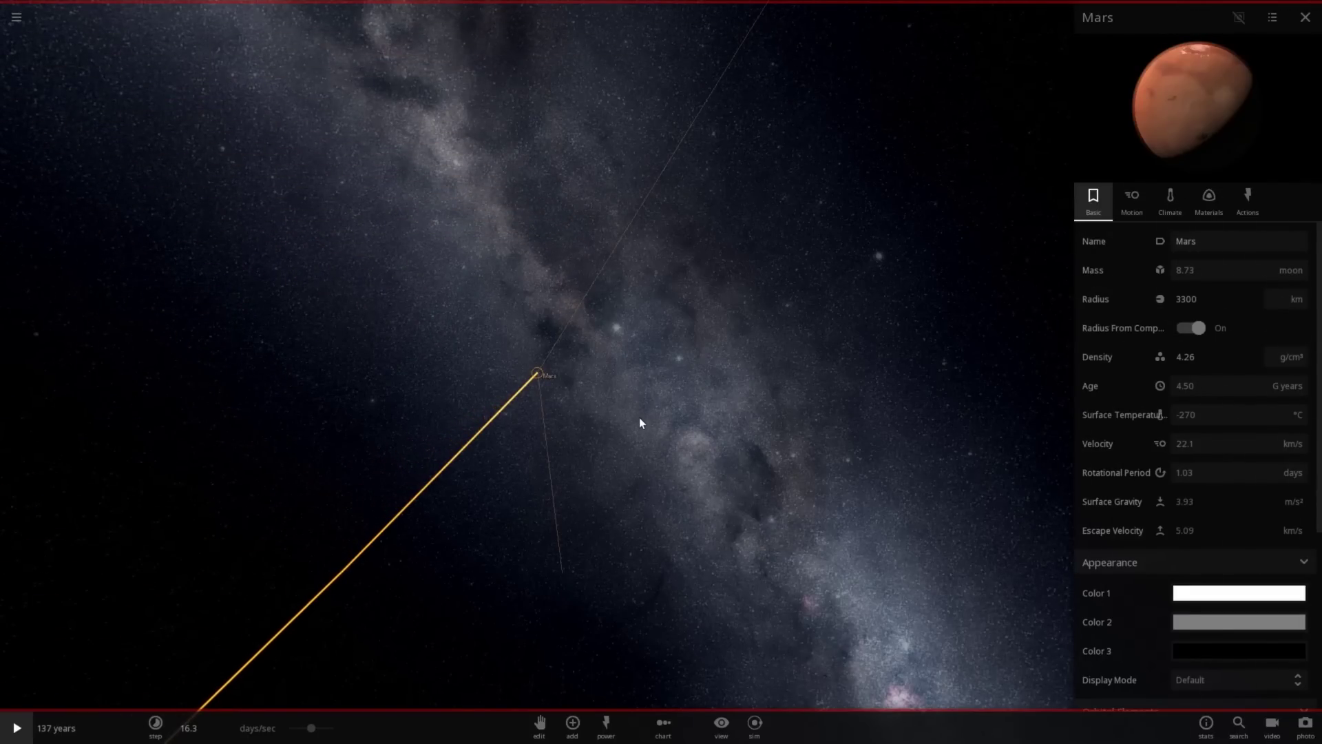
{"action": "scroll", "coordinate": [525, 398], "scroll_direction": "up", "scroll_amount": 5}
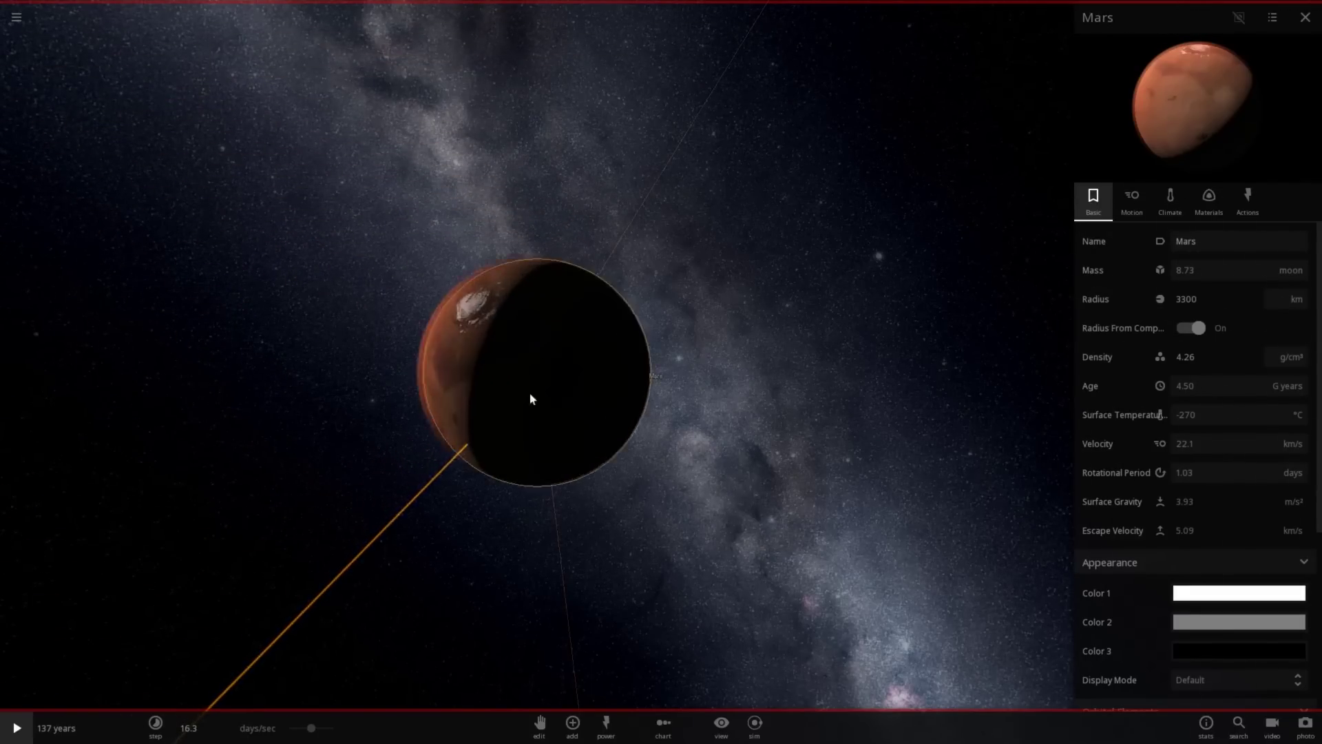
{"action": "scroll", "coordinate": [537, 396], "scroll_direction": "up", "scroll_amount": 4}
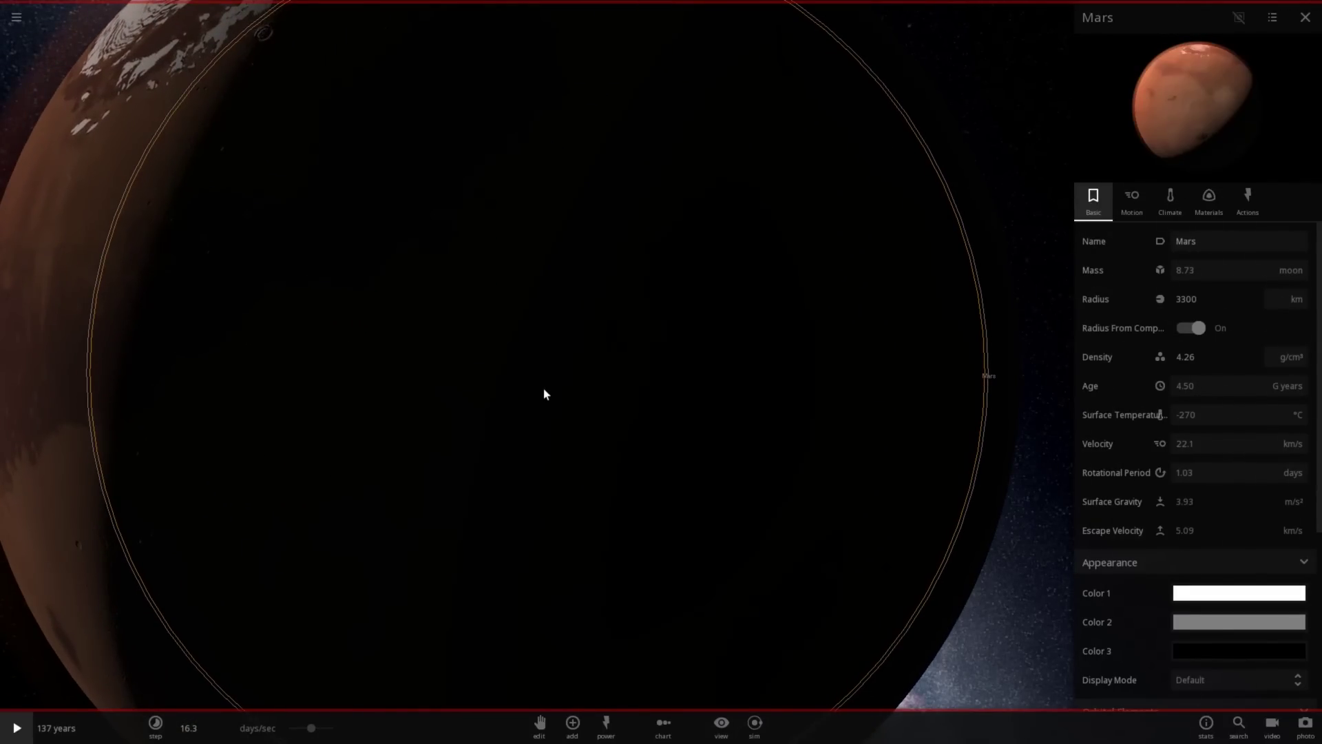
{"action": "scroll", "coordinate": [544, 395], "scroll_direction": "down", "scroll_amount": 5}
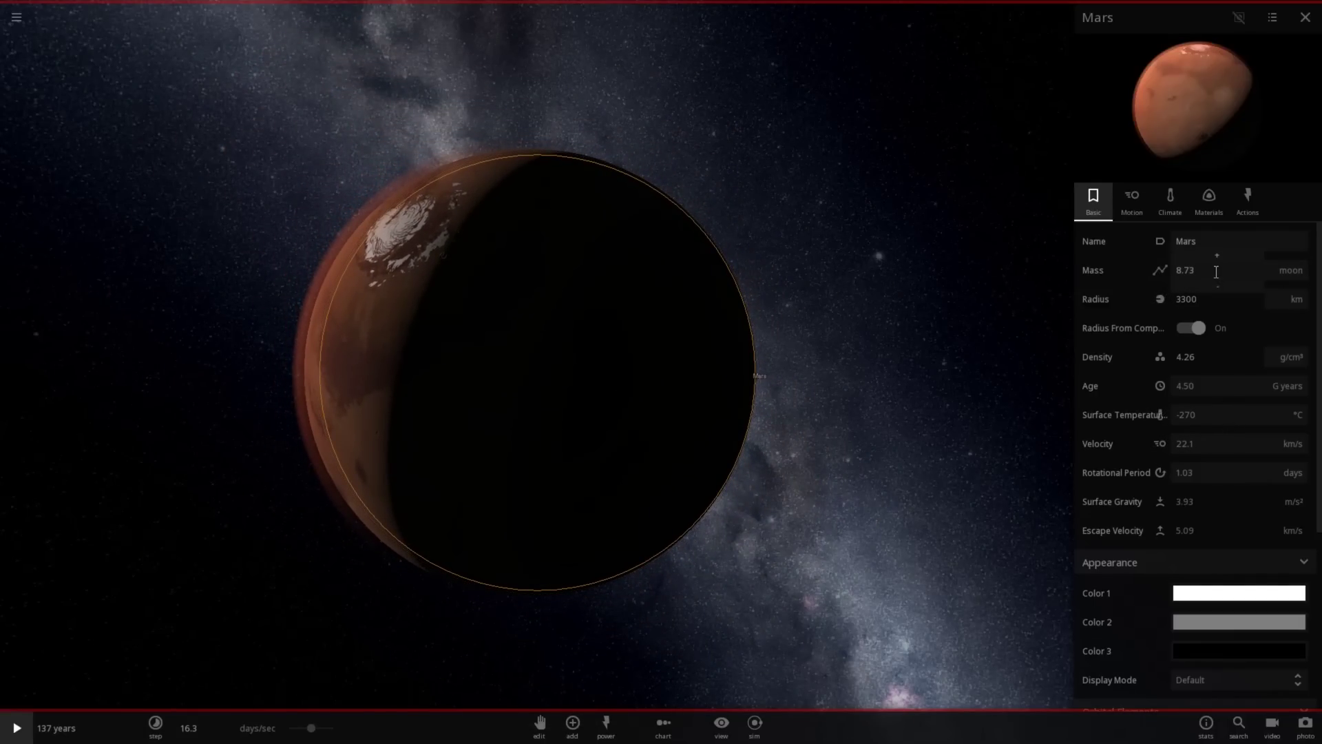
{"action": "left_click", "coordinate": [1288, 271]}
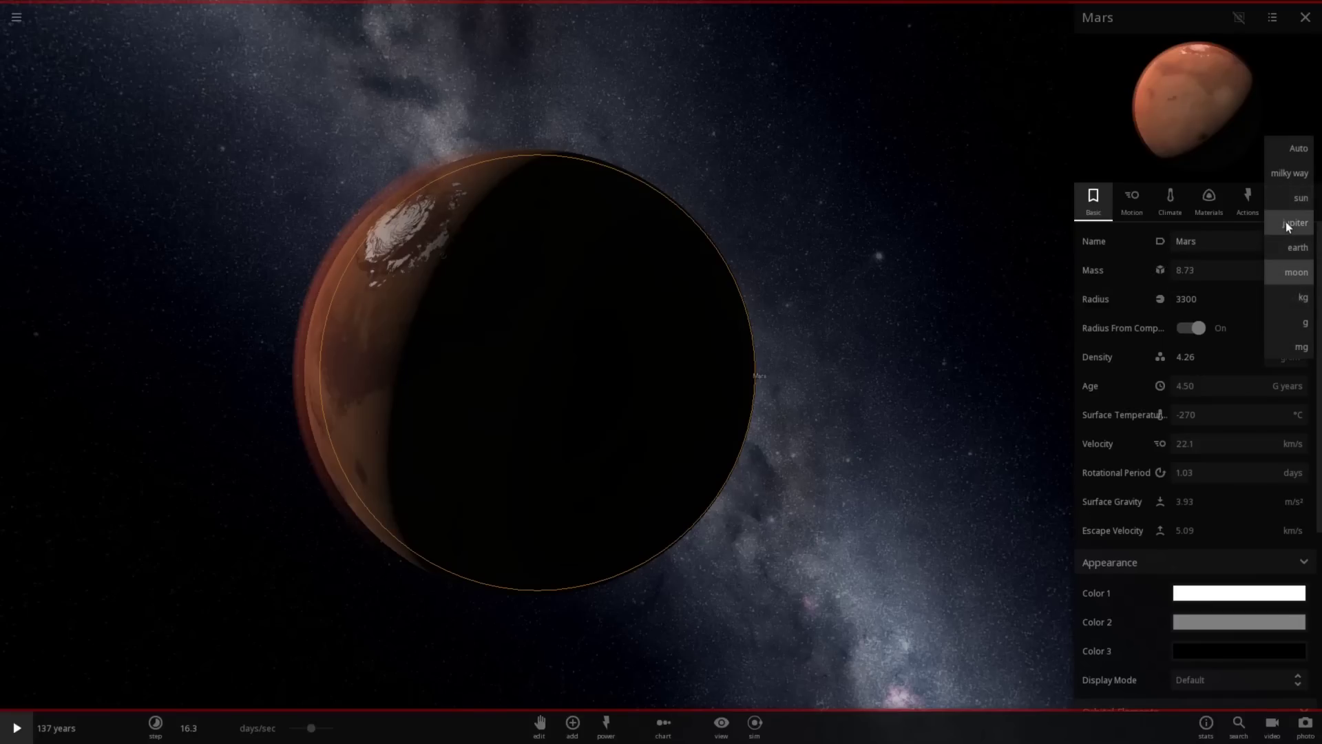
{"action": "left_click", "coordinate": [1288, 224]}
{"action": "left_click", "coordinate": [826, 304]}
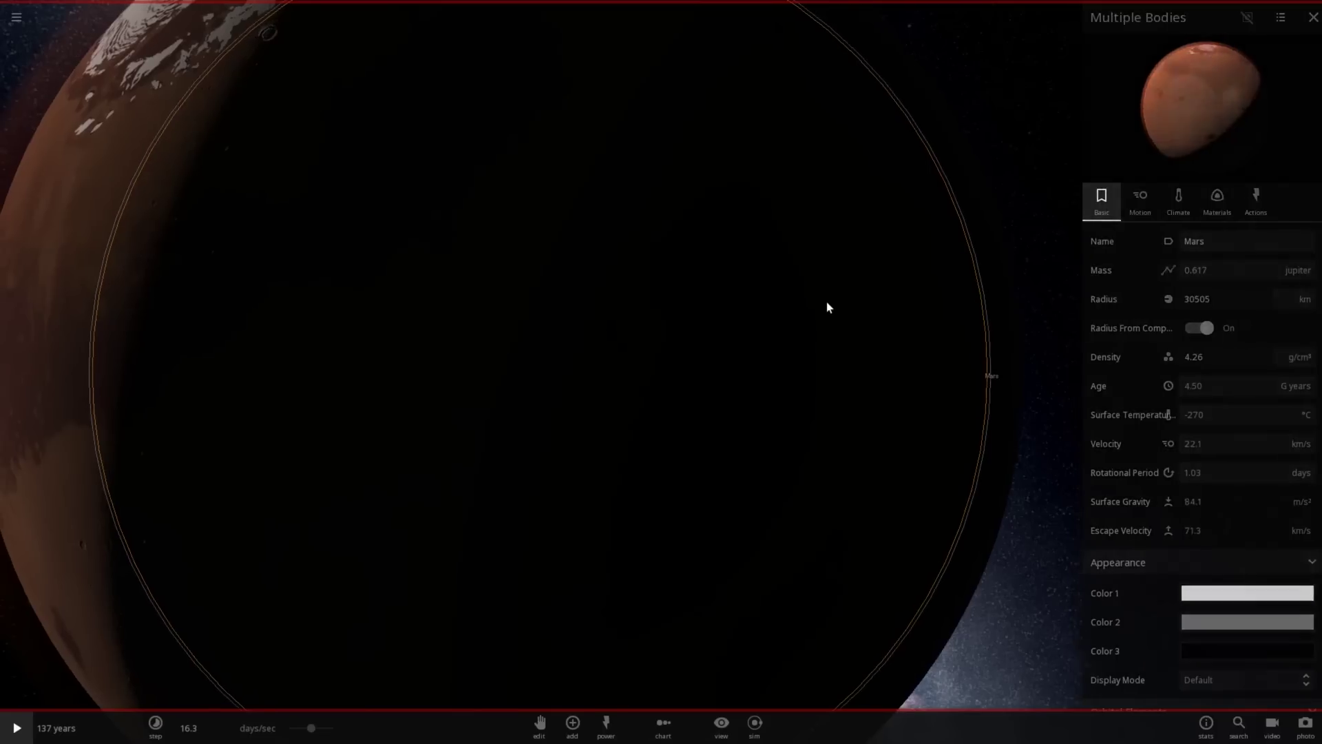
- Open Venus's properties and set its mass to 1 jupiter
{"action": "scroll", "coordinate": [817, 303], "scroll_direction": "down", "scroll_amount": 5}
{"action": "left_click_drag", "start_coordinate": [567, 320], "coordinate": [423, 351]}
{"action": "scroll", "coordinate": [543, 345], "scroll_direction": "down", "scroll_amount": 10}
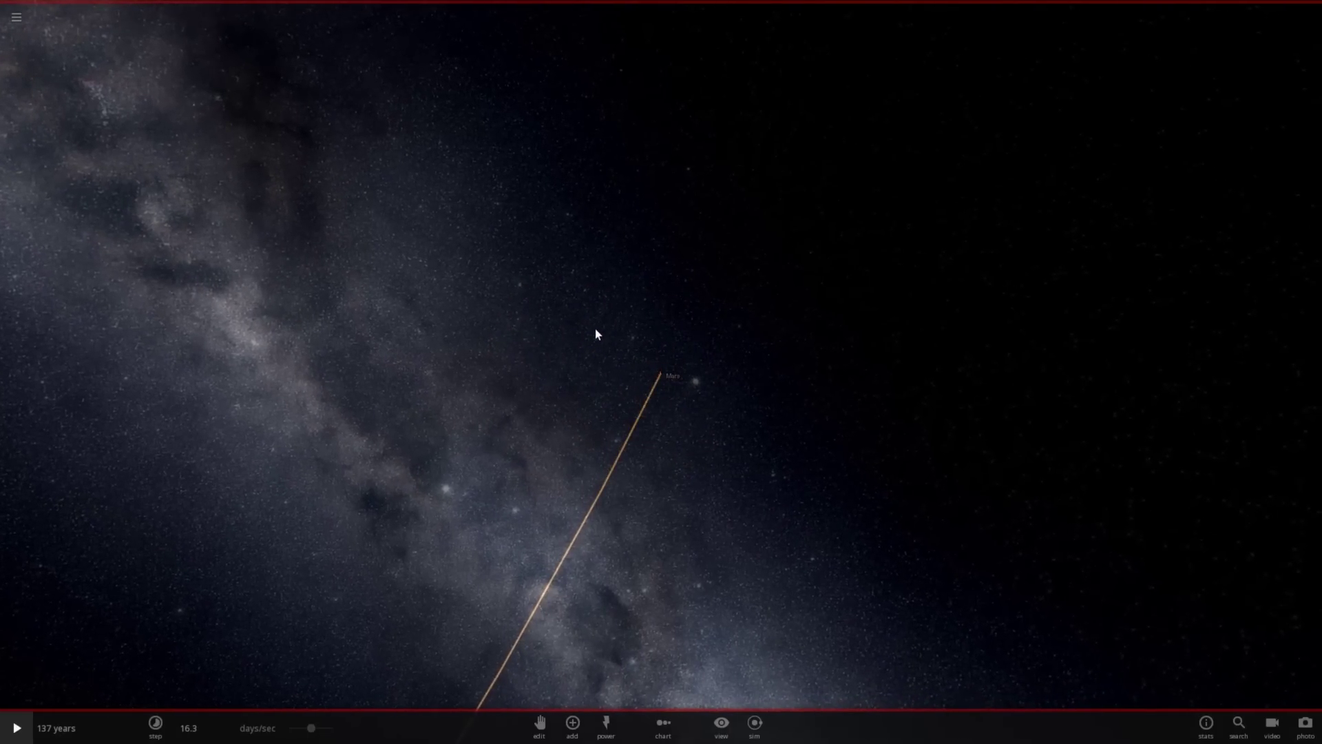
{"action": "scroll", "coordinate": [595, 328], "scroll_direction": "down", "scroll_amount": 5}
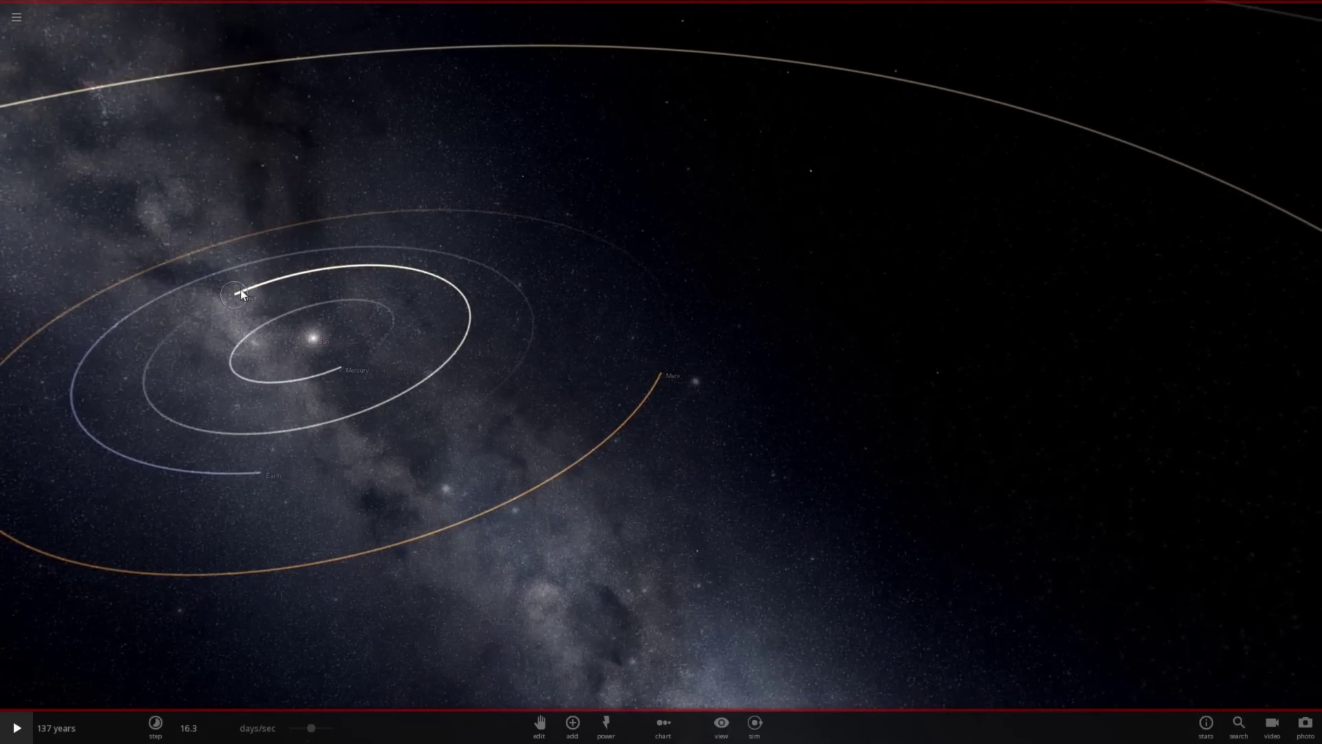
{"action": "double_click", "coordinate": [241, 291]}
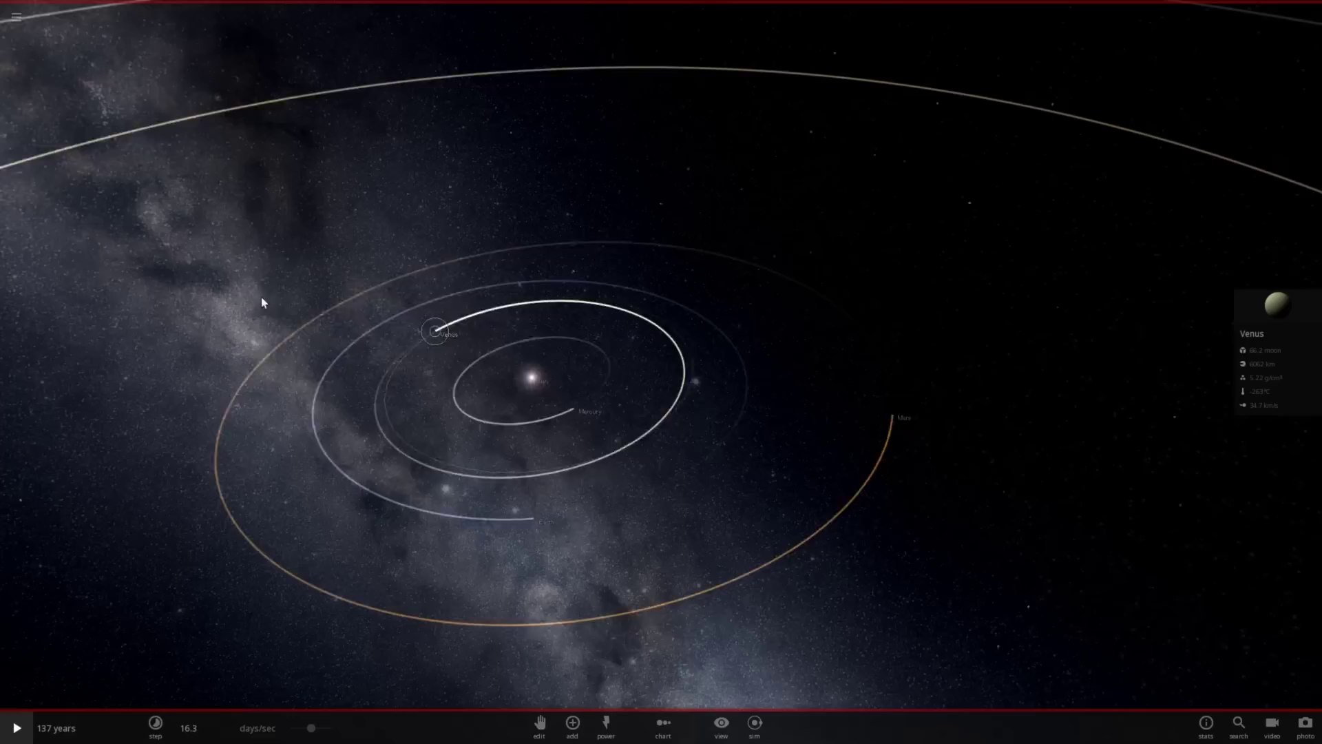
{"action": "left_click", "coordinate": [1240, 311]}
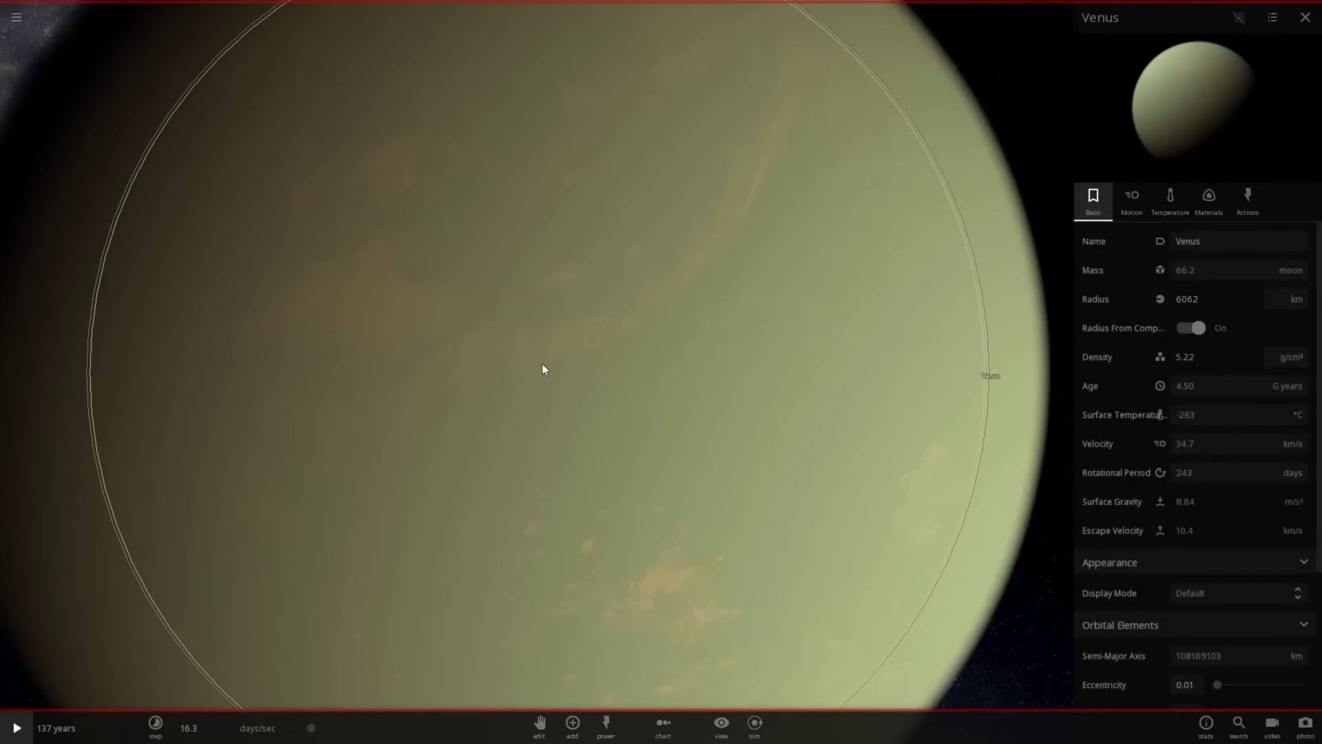
{"action": "scroll", "coordinate": [544, 345], "scroll_direction": "down", "scroll_amount": 5}
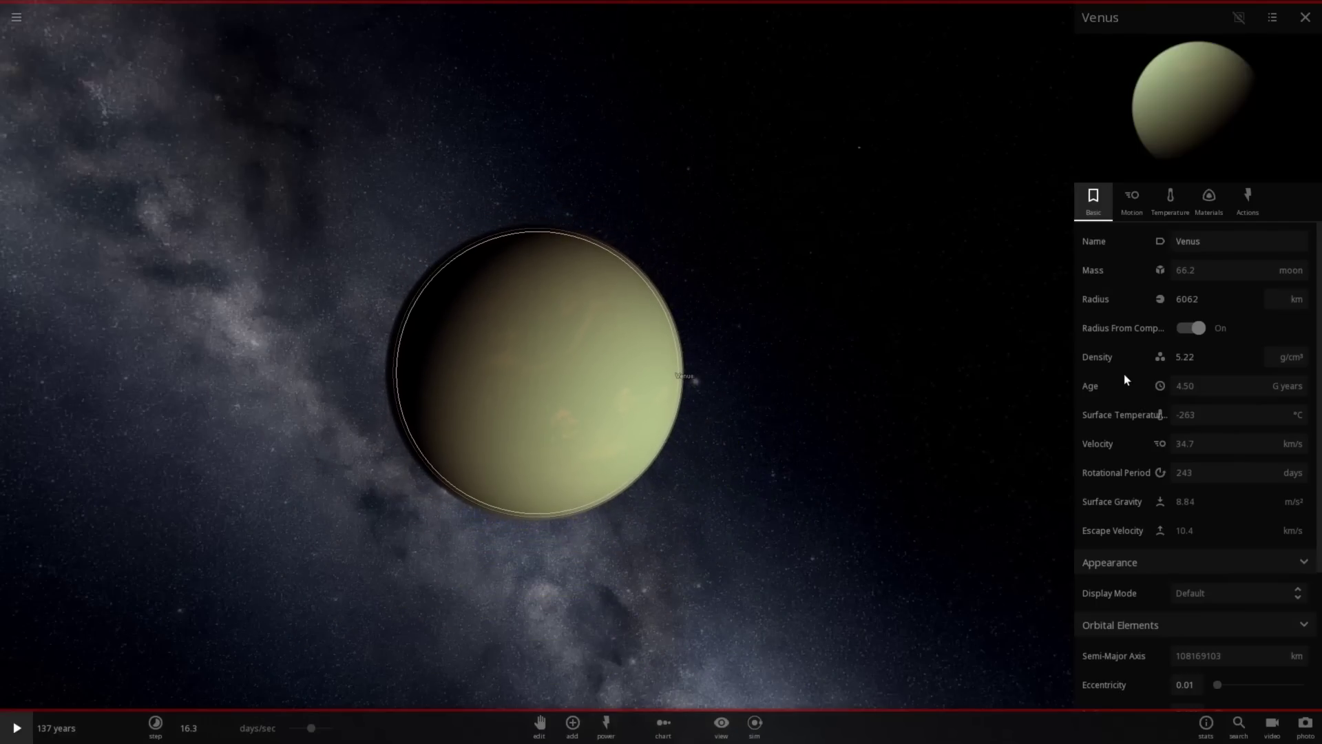
{"action": "left_click", "coordinate": [1283, 271]}
{"action": "left_click", "coordinate": [1284, 225]}
{"action": "left_click", "coordinate": [1238, 268]}
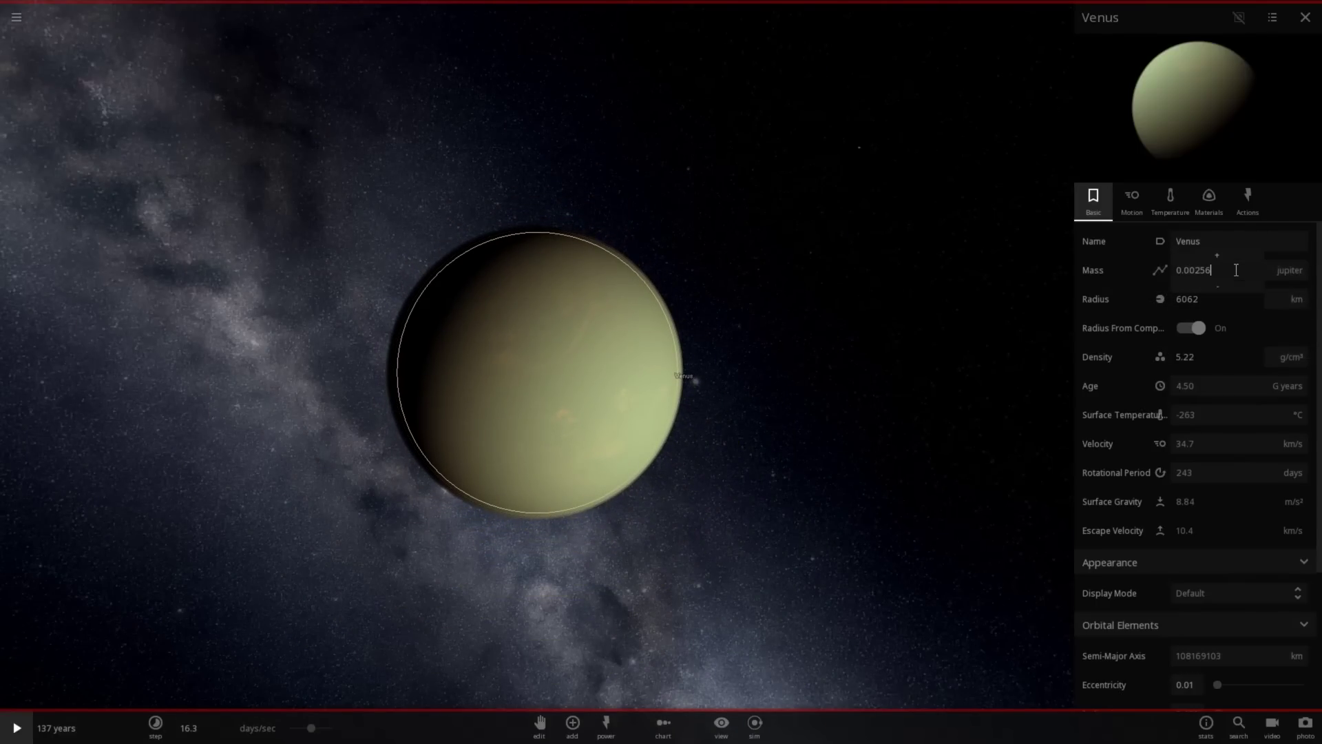
{"action": "type", "text": "1"}
{"action": "left_click", "coordinate": [866, 314]}
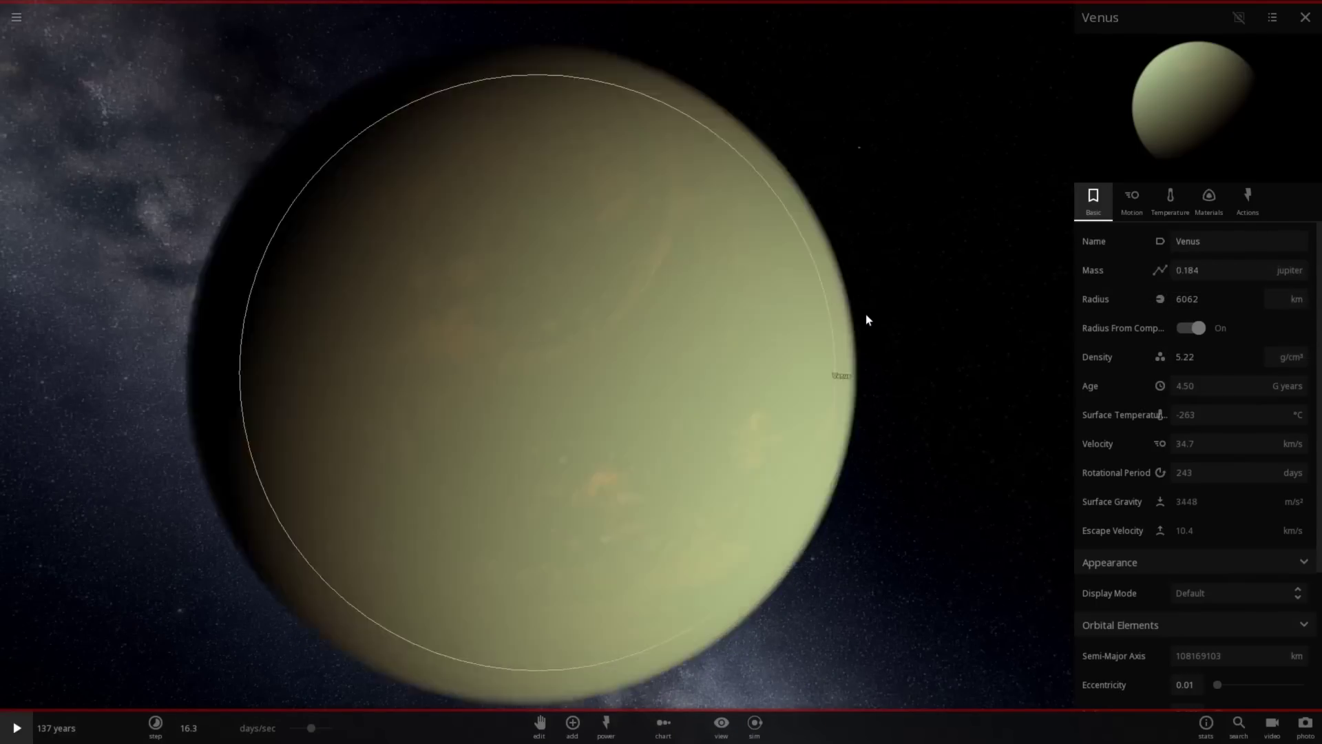
- Open Mercury's properties and set its mass to 1 jupiter
{"action": "scroll", "coordinate": [865, 317], "scroll_direction": "down", "scroll_amount": 6}
{"action": "scroll", "coordinate": [836, 351], "scroll_direction": "down", "scroll_amount": 10}
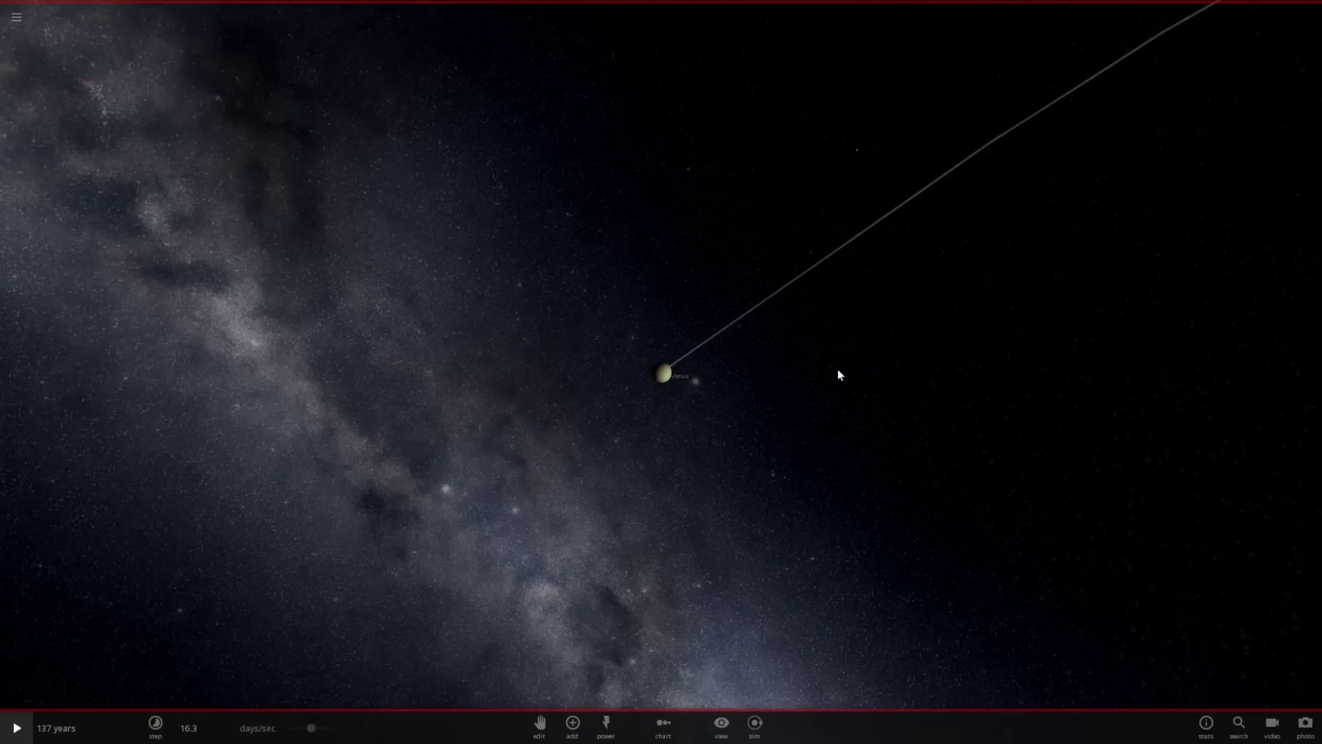
{"action": "scroll", "coordinate": [823, 431], "scroll_direction": "down", "scroll_amount": 4}
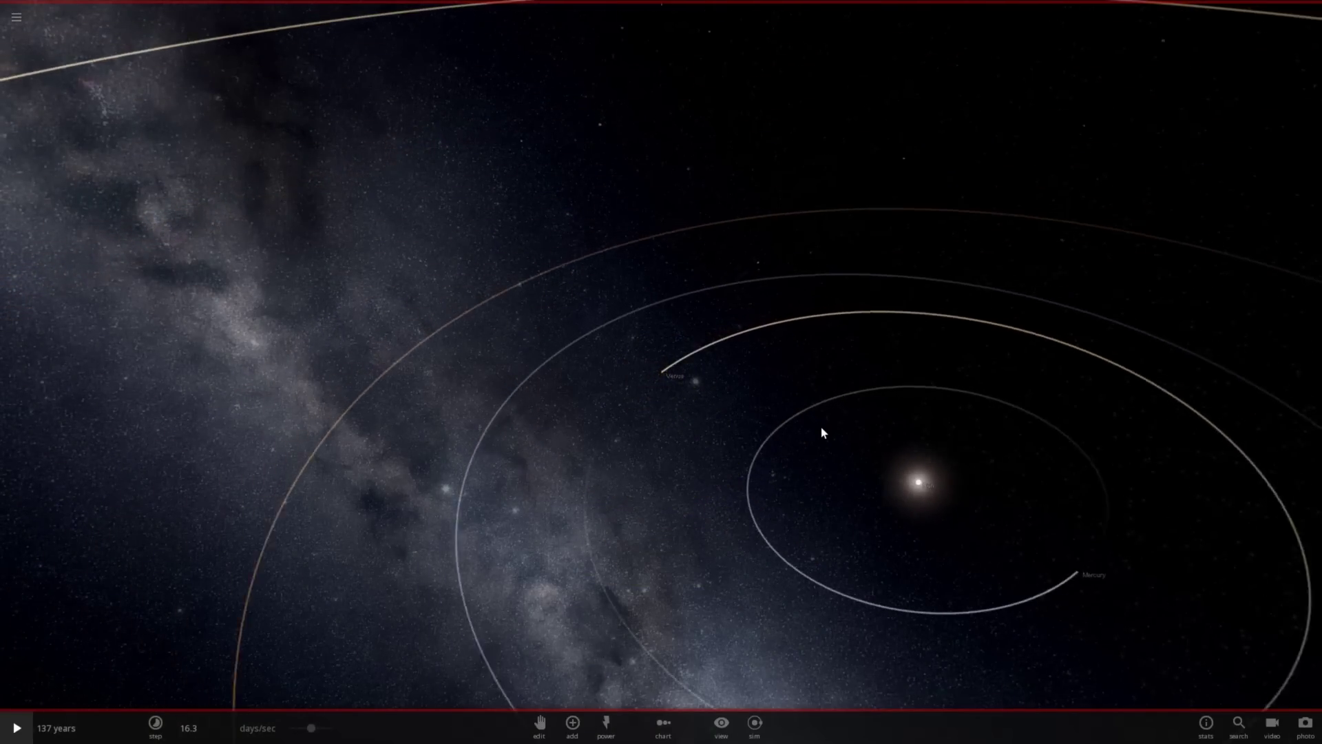
{"action": "left_click", "coordinate": [1003, 531]}
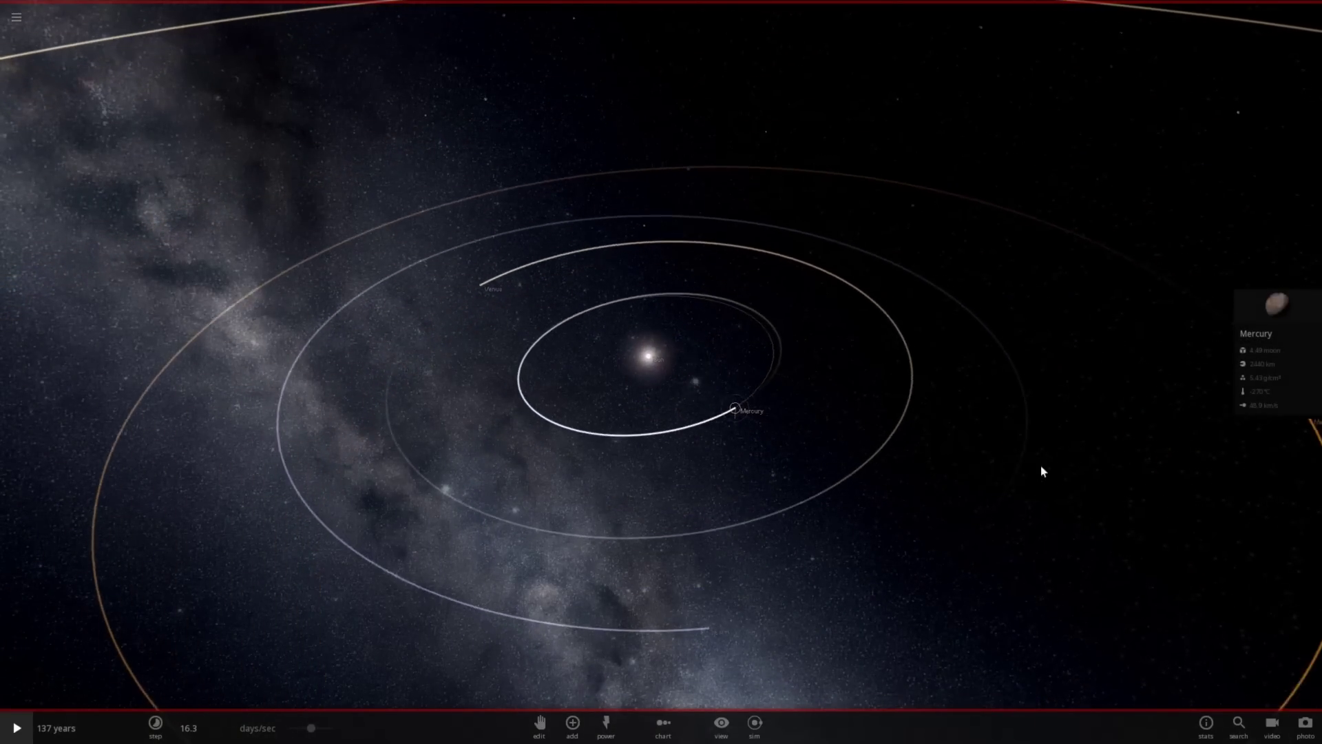
{"action": "left_click", "coordinate": [1255, 311]}
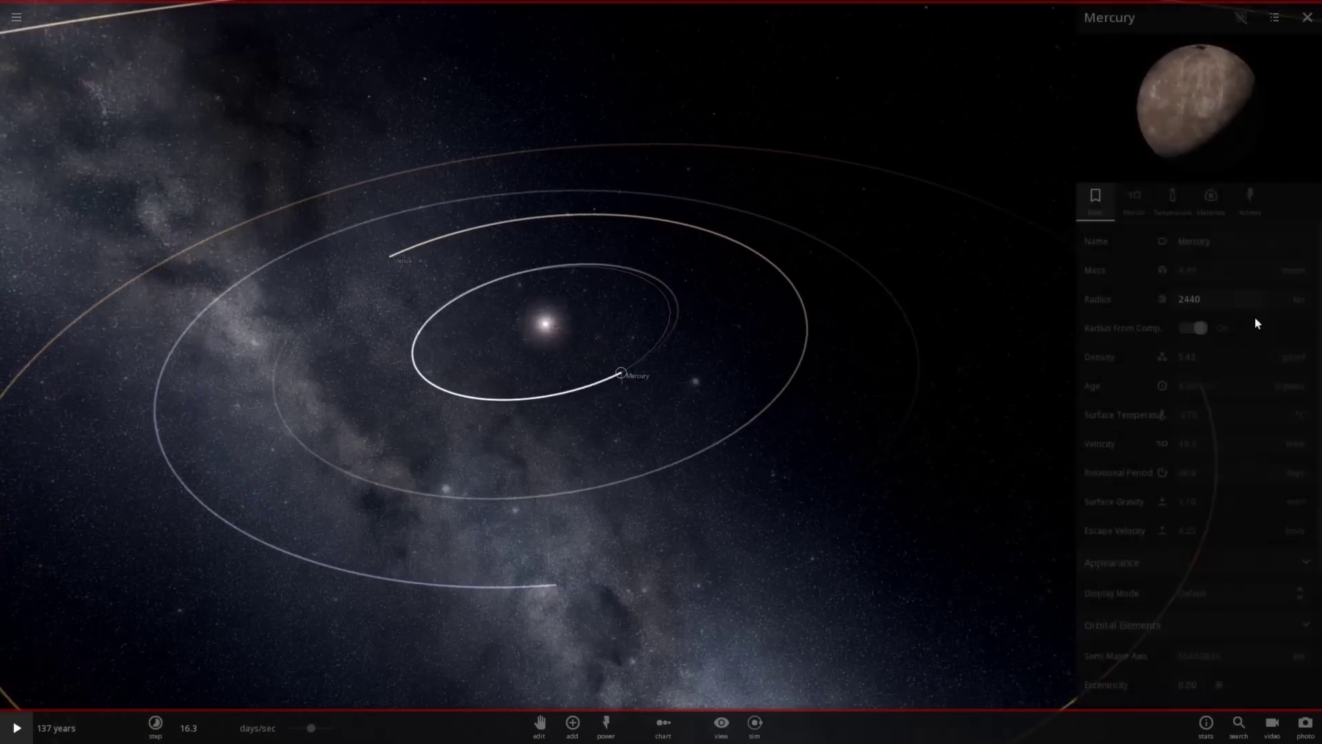
{"action": "left_click", "coordinate": [1200, 272]}
{"action": "left_click", "coordinate": [1288, 270]}
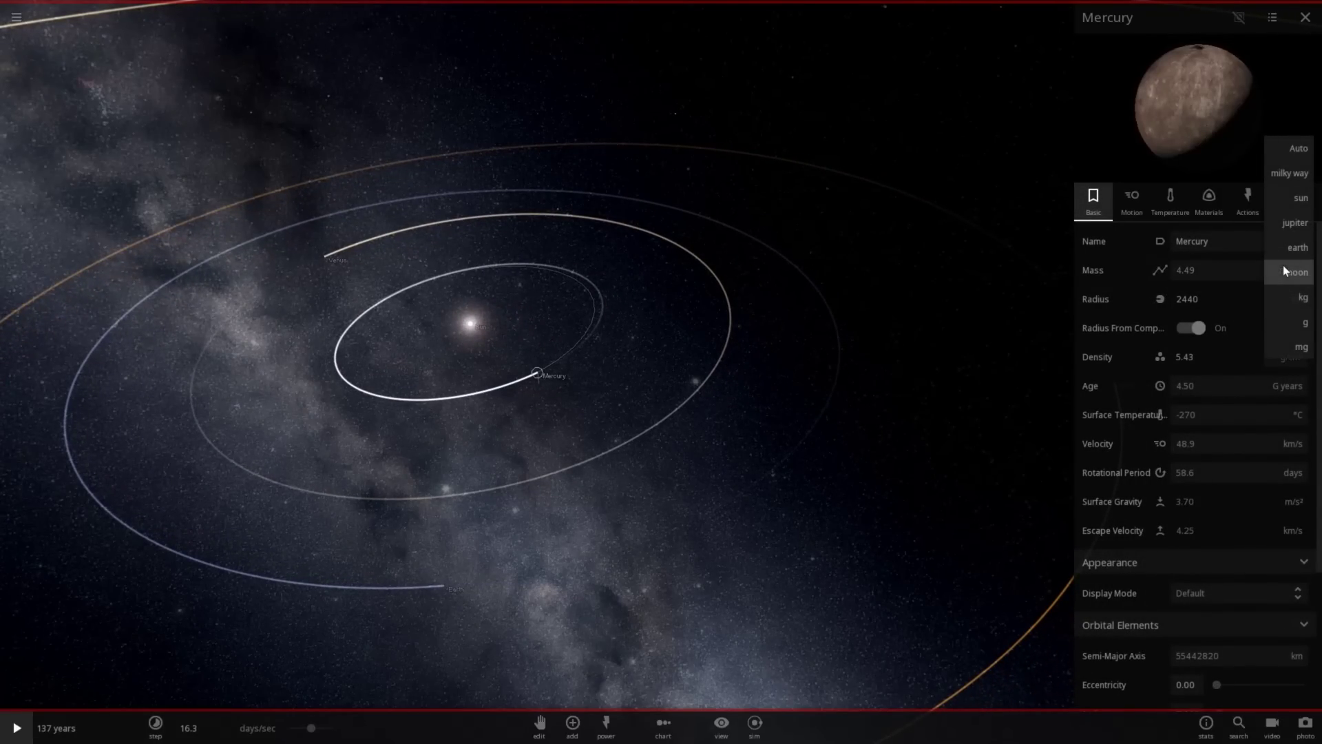
{"action": "left_click", "coordinate": [1288, 220]}
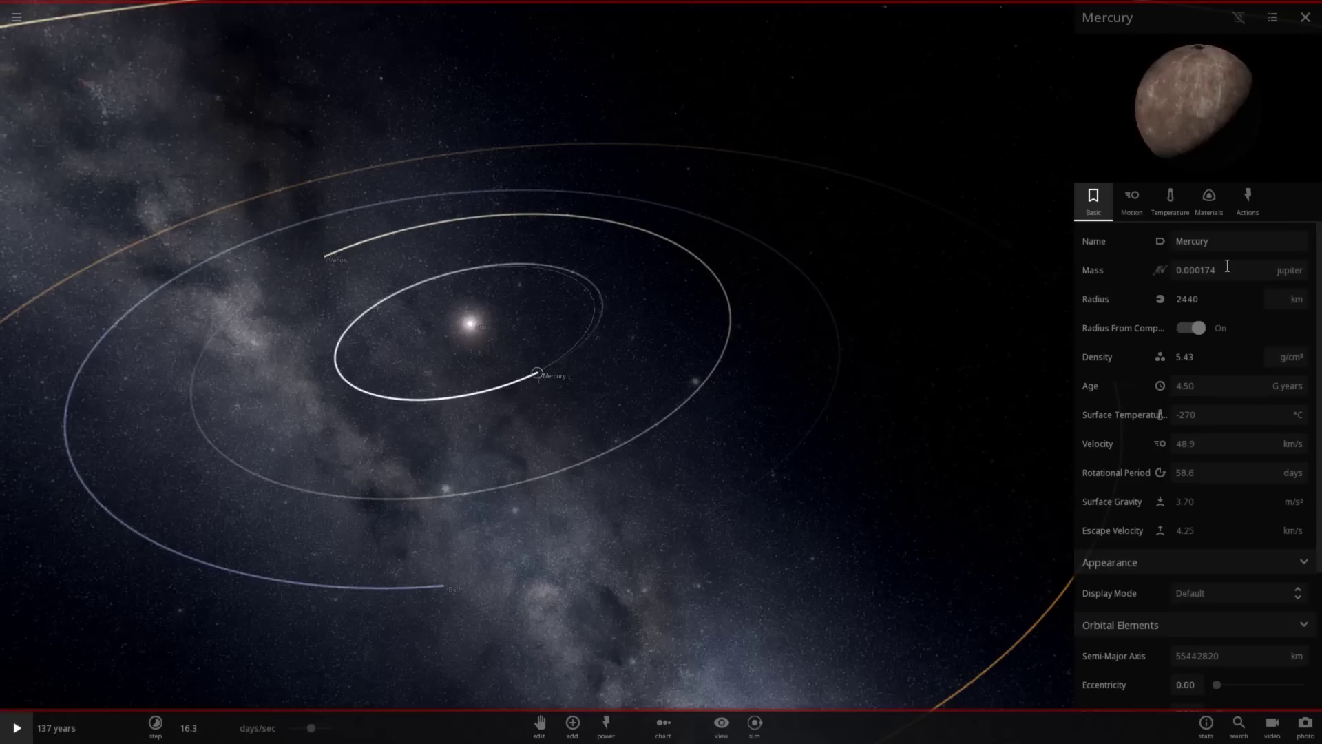
{"action": "left_click", "coordinate": [846, 348]}
- Look at Mercury up close and hold an unplaced Earth beside it to compare their sizes
{"action": "scroll", "coordinate": [663, 432], "scroll_direction": "up", "scroll_amount": 15}
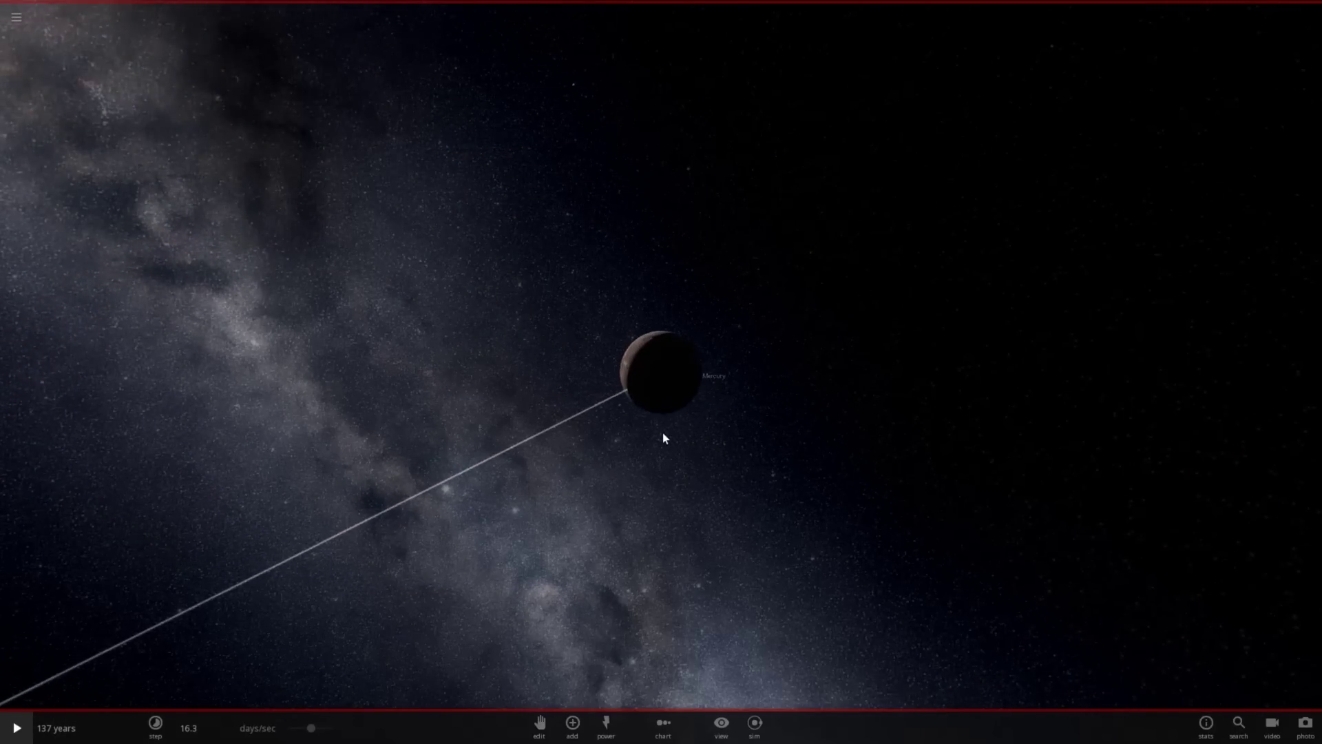
{"action": "left_click_drag", "start_coordinate": [640, 434], "coordinate": [597, 374]}
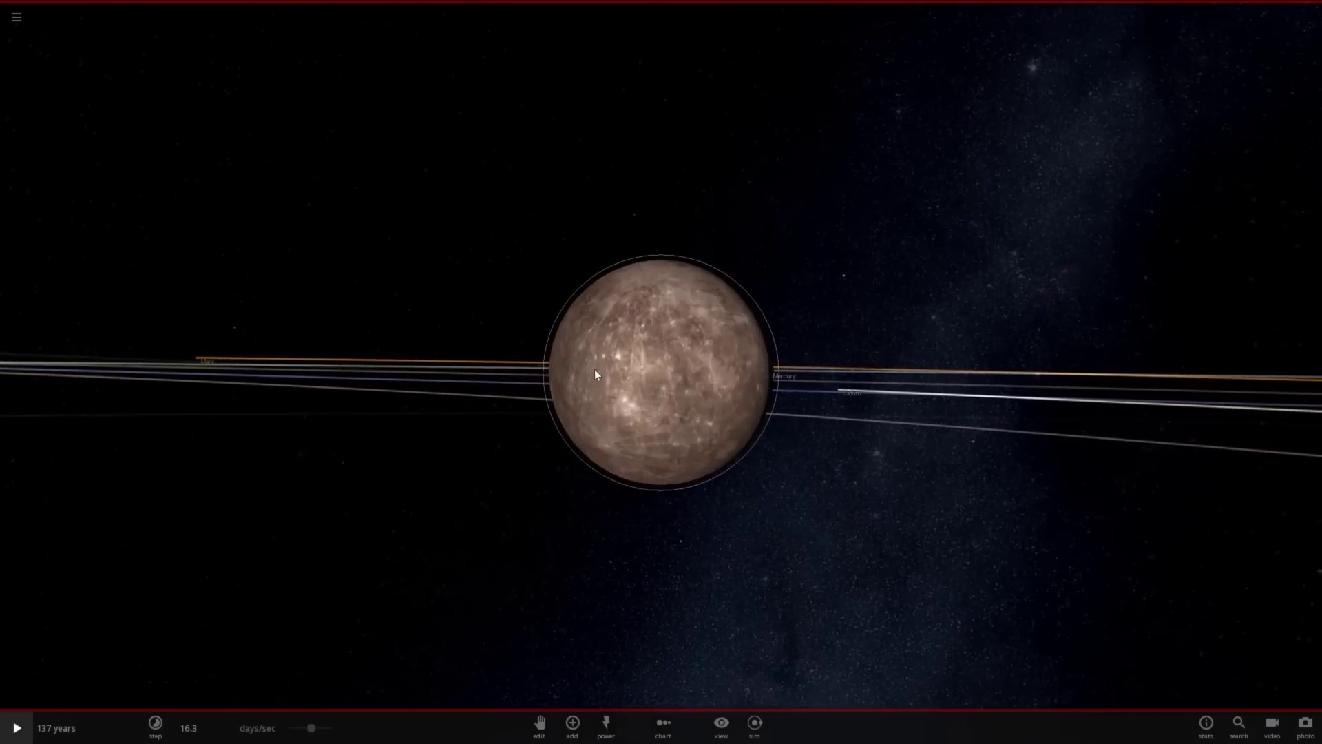
{"action": "scroll", "coordinate": [597, 374], "scroll_direction": "up", "scroll_amount": 3}
{"action": "left_click", "coordinate": [573, 723]}
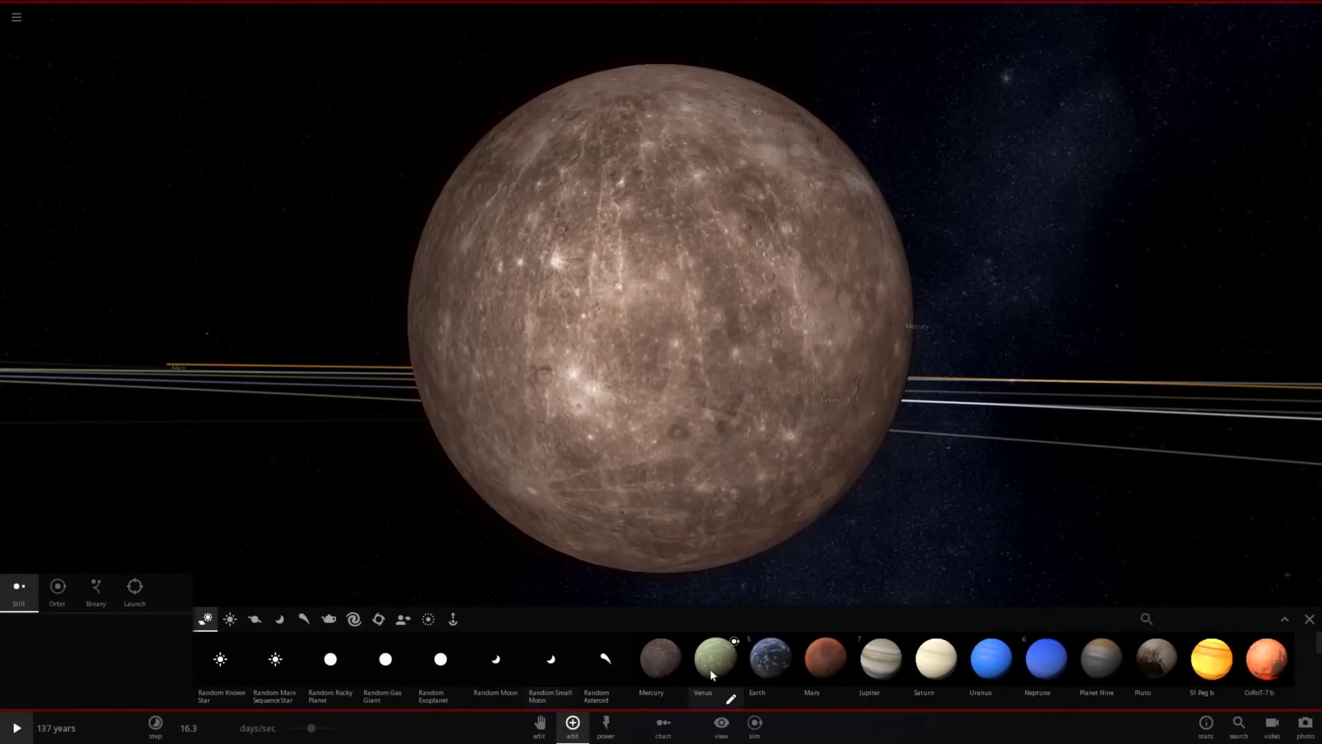
{"action": "left_click", "coordinate": [770, 661]}
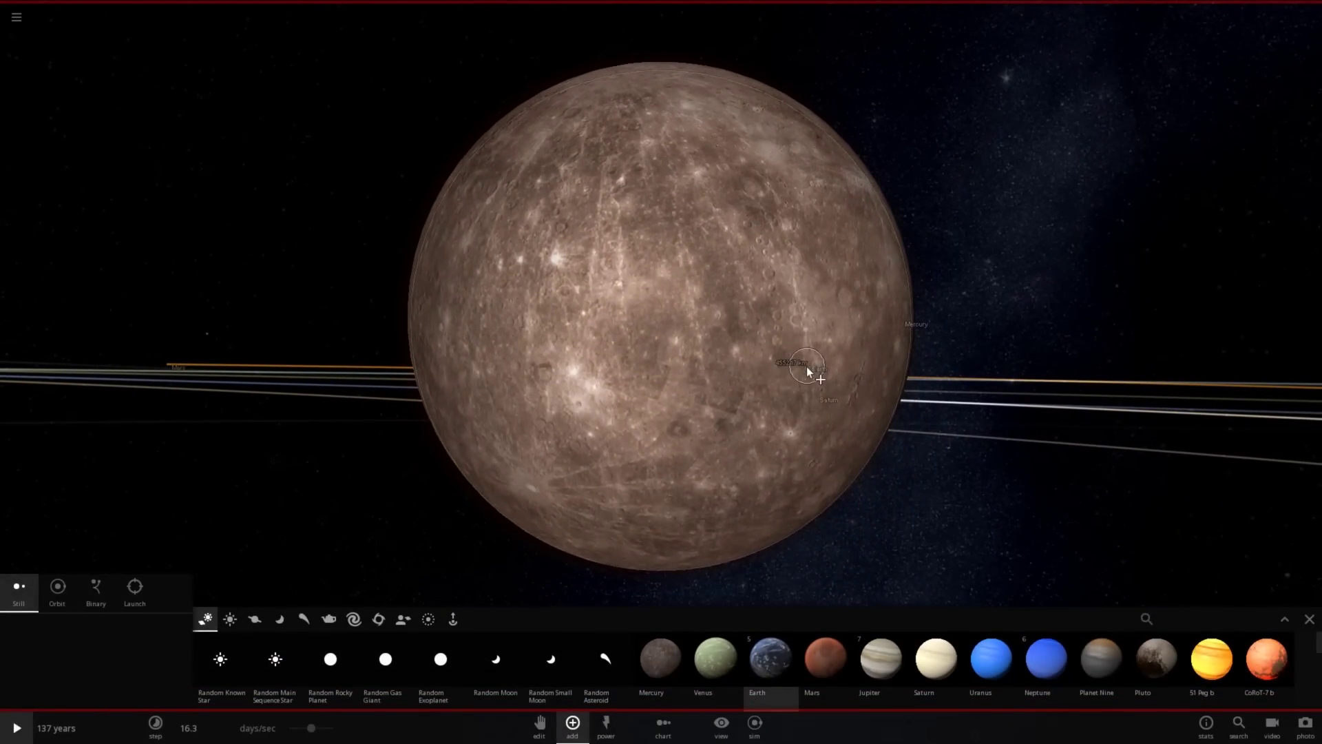
{"action": "left_click_drag", "start_coordinate": [808, 367], "coordinate": [754, 560]}
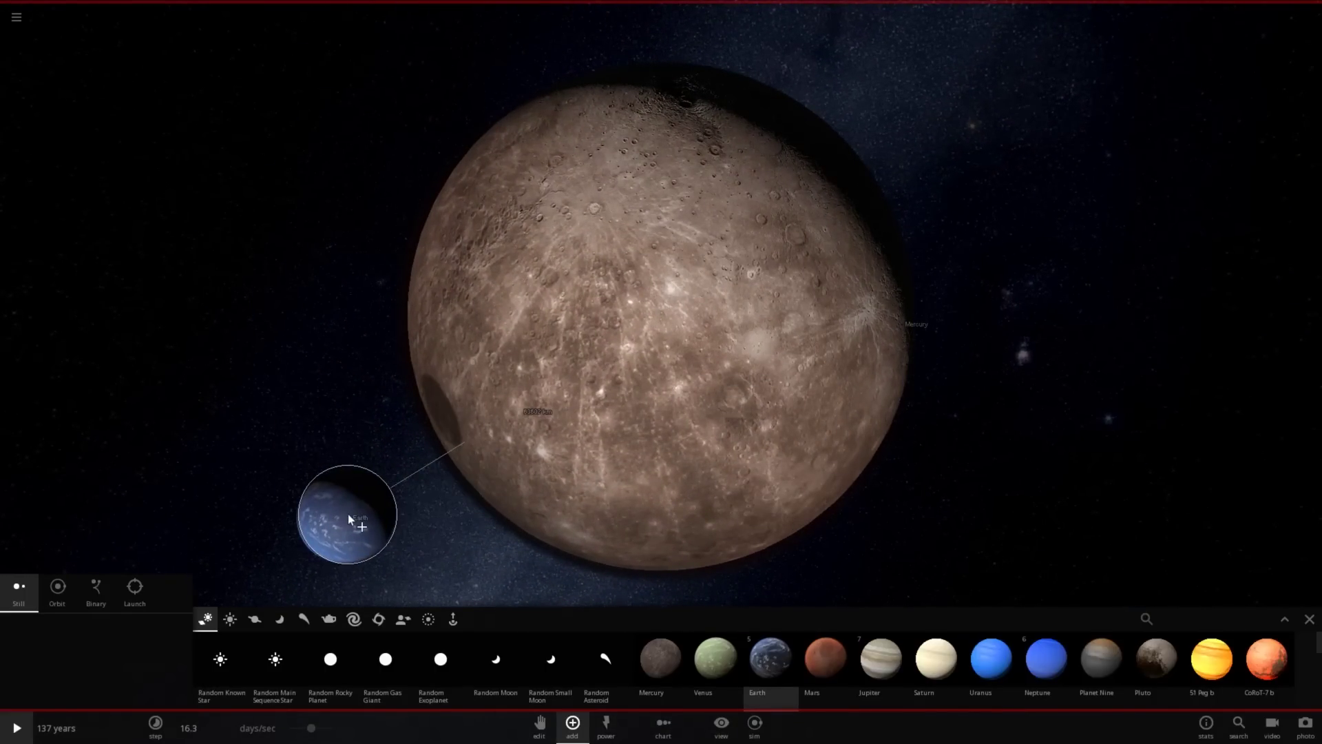
{"action": "scroll", "coordinate": [448, 387], "scroll_direction": "up", "scroll_amount": 4}
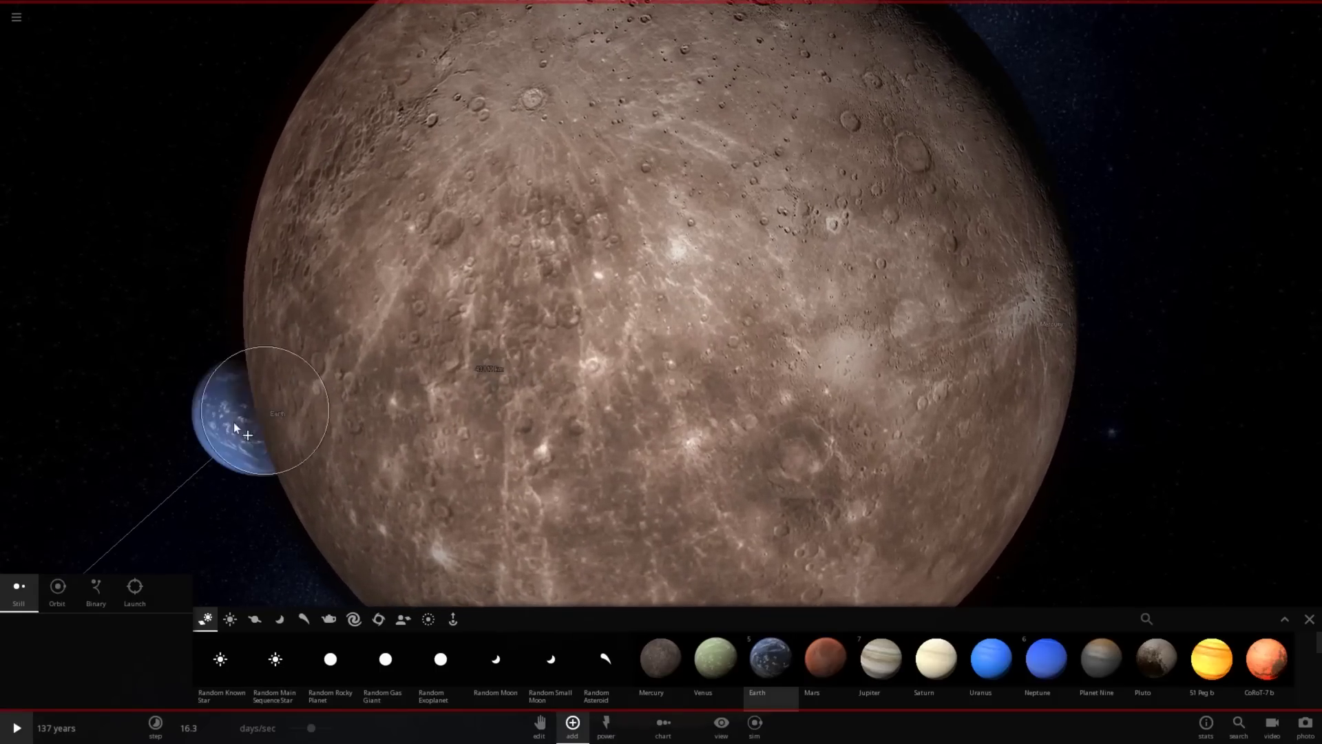
{"action": "scroll", "coordinate": [328, 366], "scroll_direction": "up", "scroll_amount": 3}
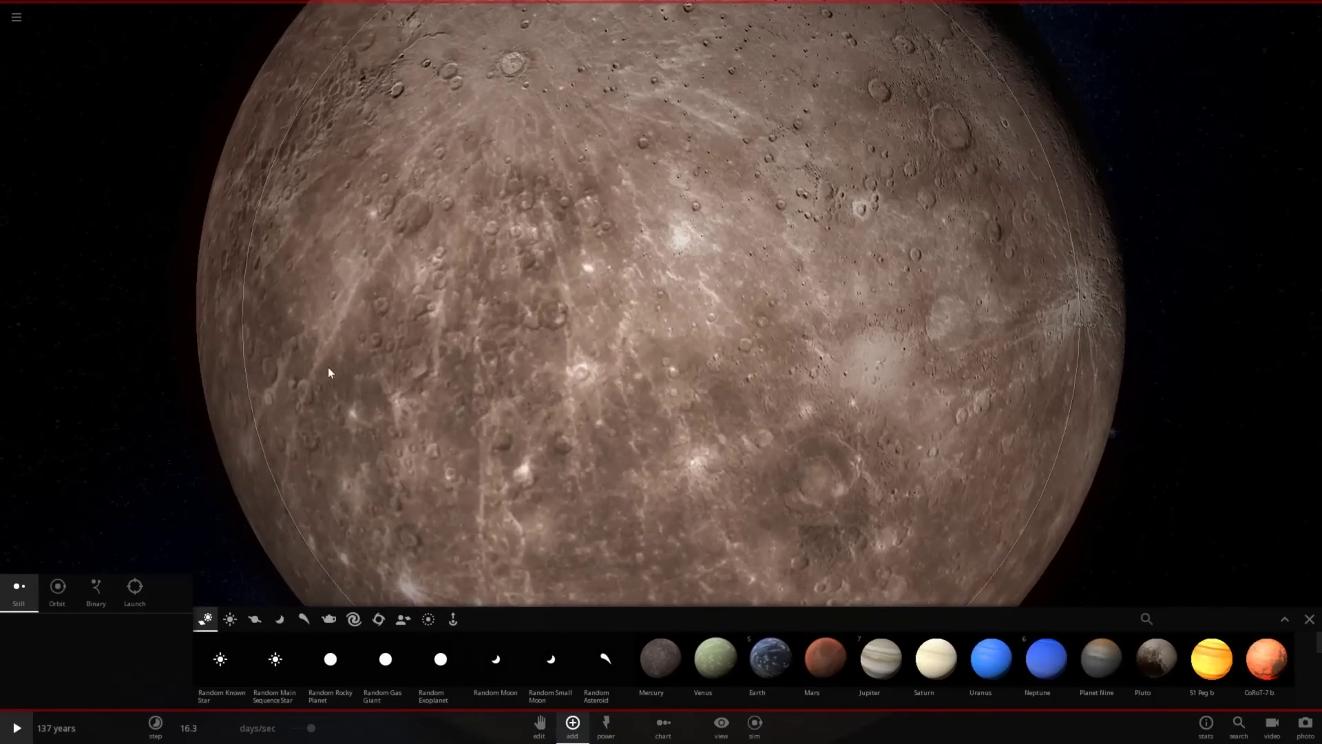
{"action": "left_click_drag", "start_coordinate": [453, 399], "coordinate": [82, 305]}
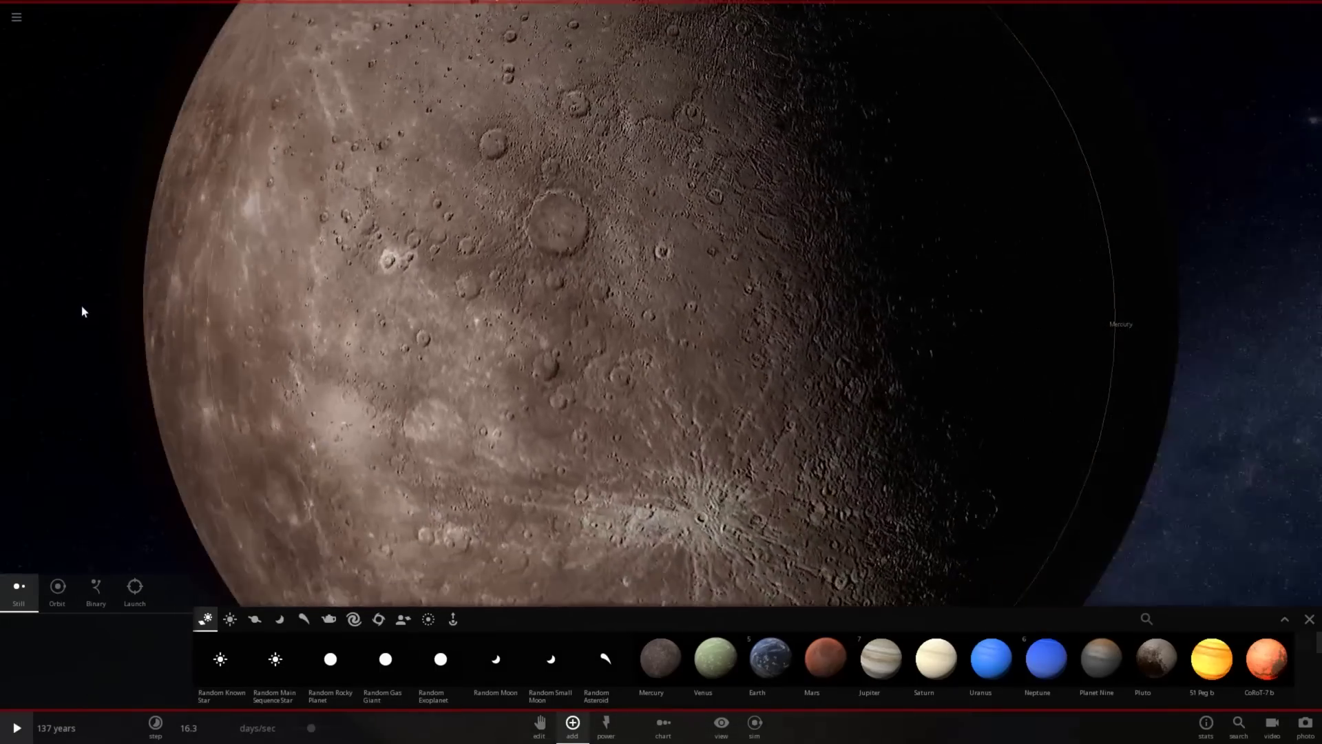
- Focus the view on Mars to inspect it up close
{"action": "scroll", "coordinate": [376, 298], "scroll_direction": "down", "scroll_amount": 10}
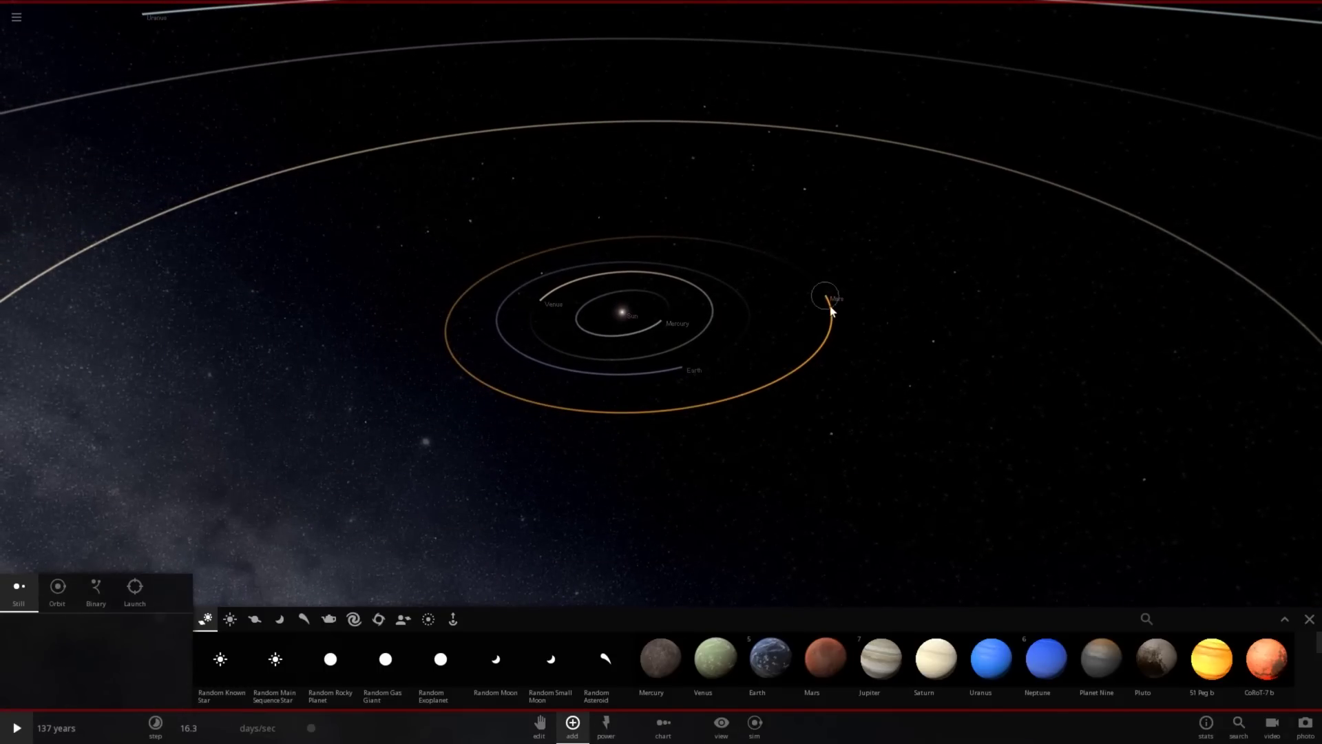
{"action": "double_click", "coordinate": [830, 306]}
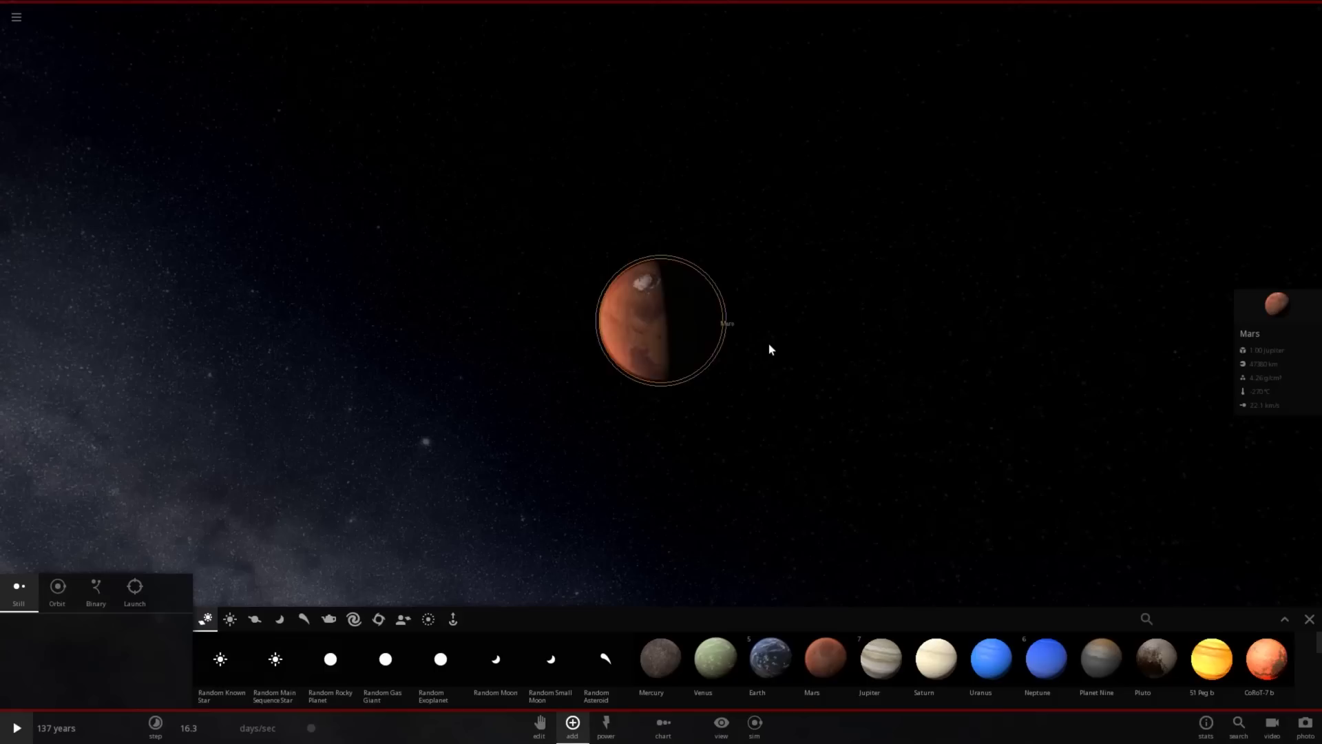
{"action": "scroll", "coordinate": [768, 344], "scroll_direction": "down", "scroll_amount": 5}
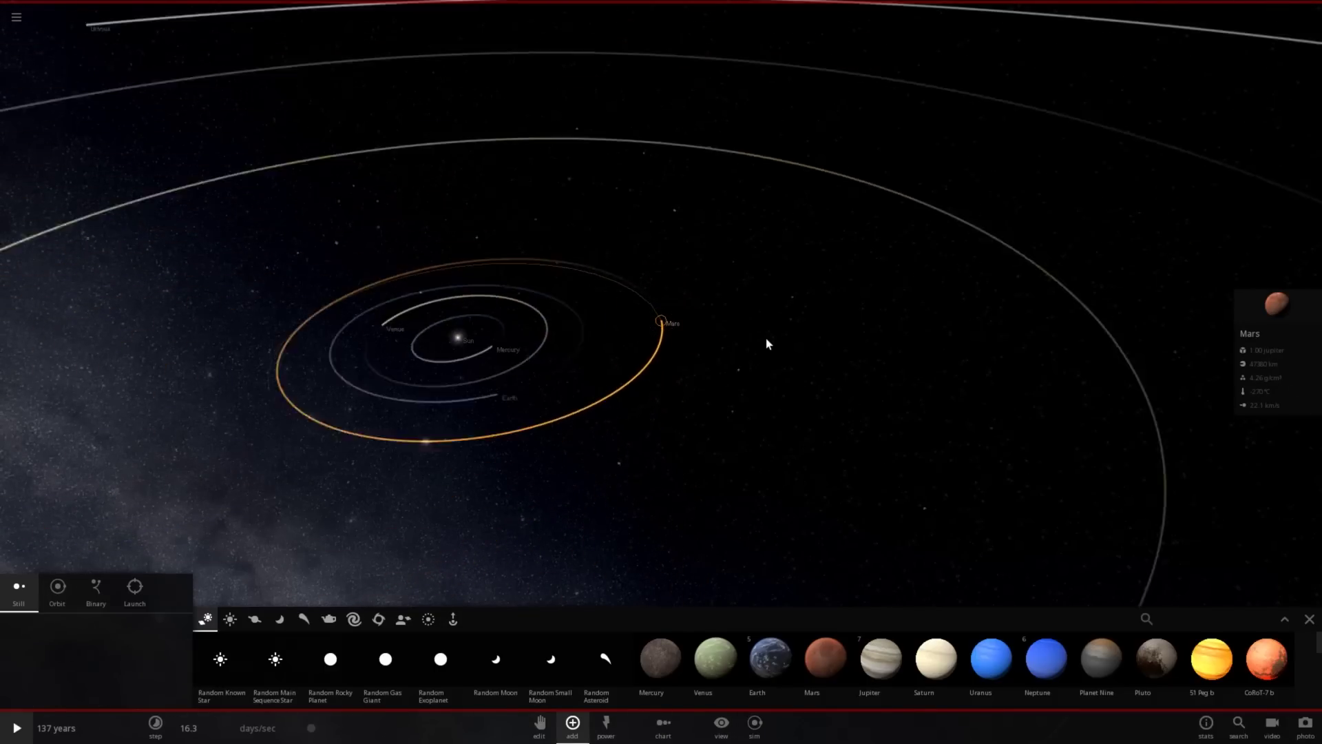
- Focus on Saturn, look at it up close, open its properties and set its mass to 1 jupiter
{"action": "scroll", "coordinate": [766, 337], "scroll_direction": "down", "scroll_amount": 5}
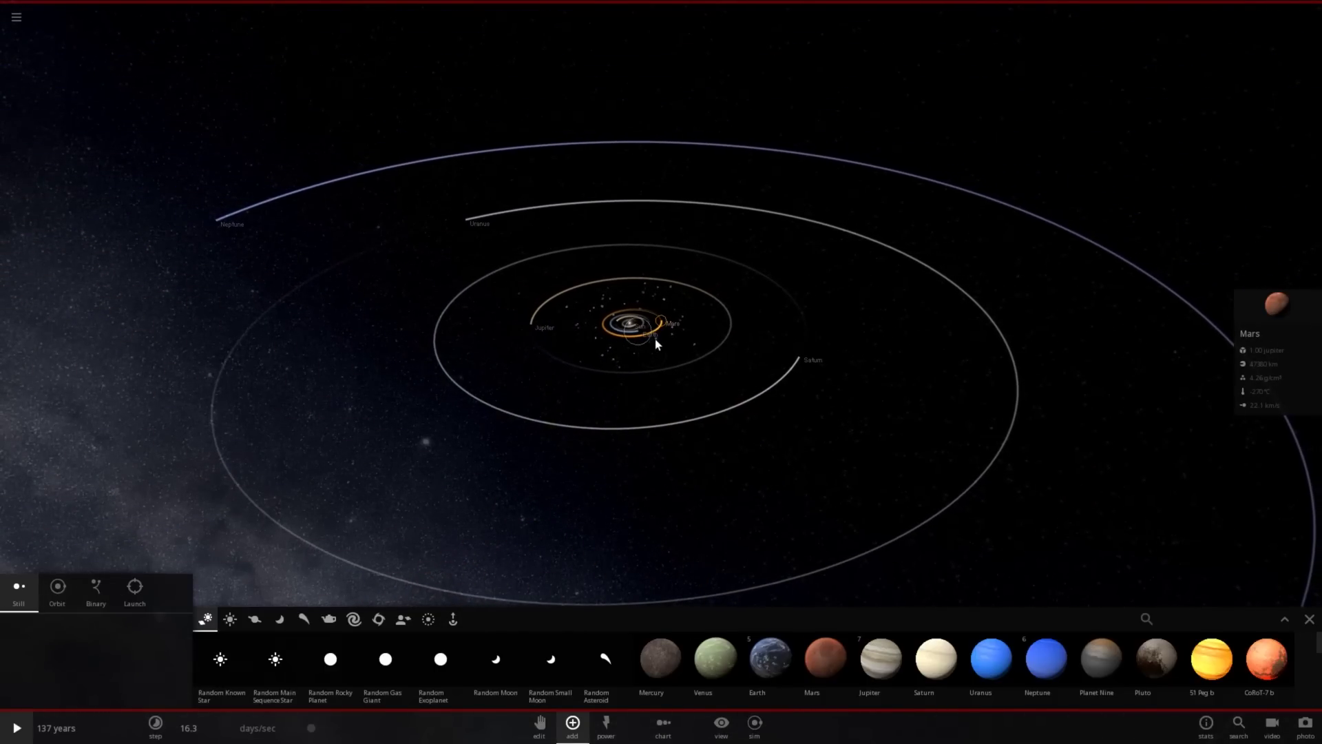
{"action": "double_click", "coordinate": [802, 366]}
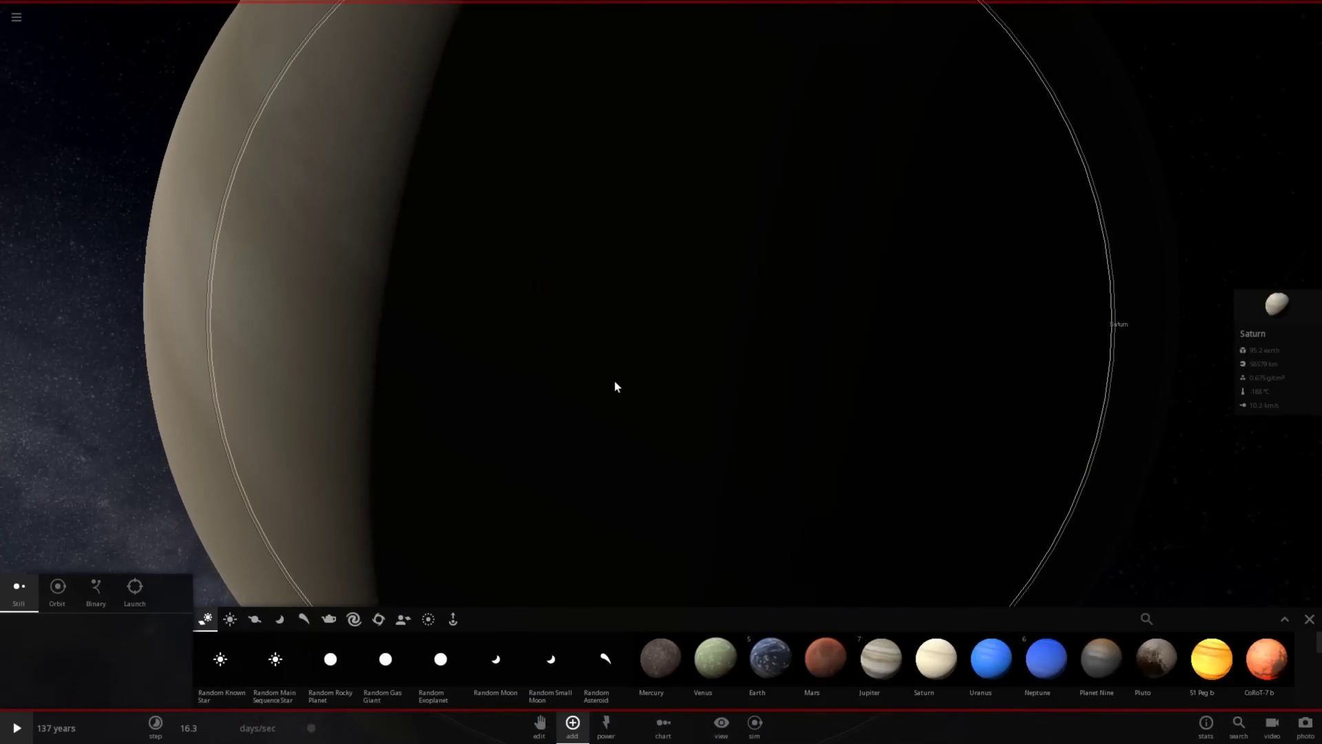
{"action": "left_click_drag", "start_coordinate": [613, 383], "coordinate": [859, 357]}
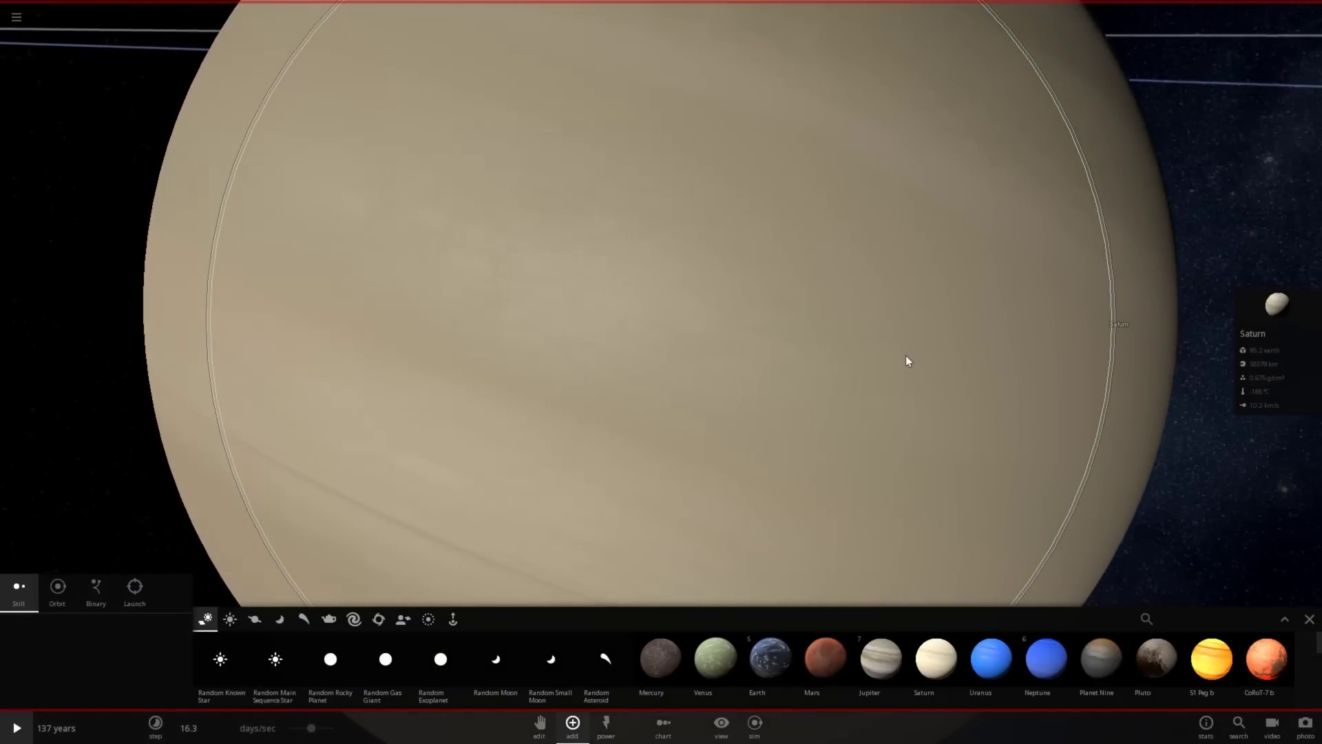
{"action": "scroll", "coordinate": [879, 356], "scroll_direction": "down", "scroll_amount": 5}
{"action": "scroll", "coordinate": [809, 406], "scroll_direction": "up", "scroll_amount": 3}
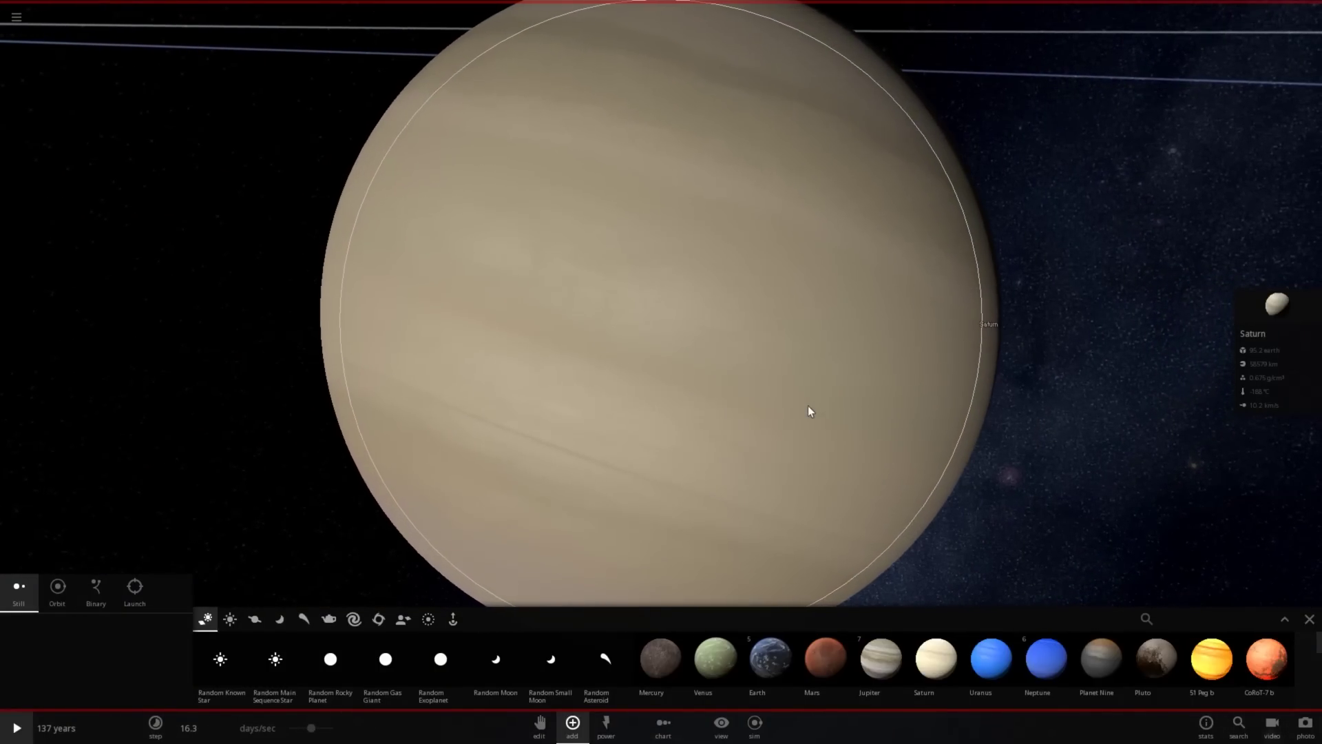
{"action": "left_click", "coordinate": [1271, 315]}
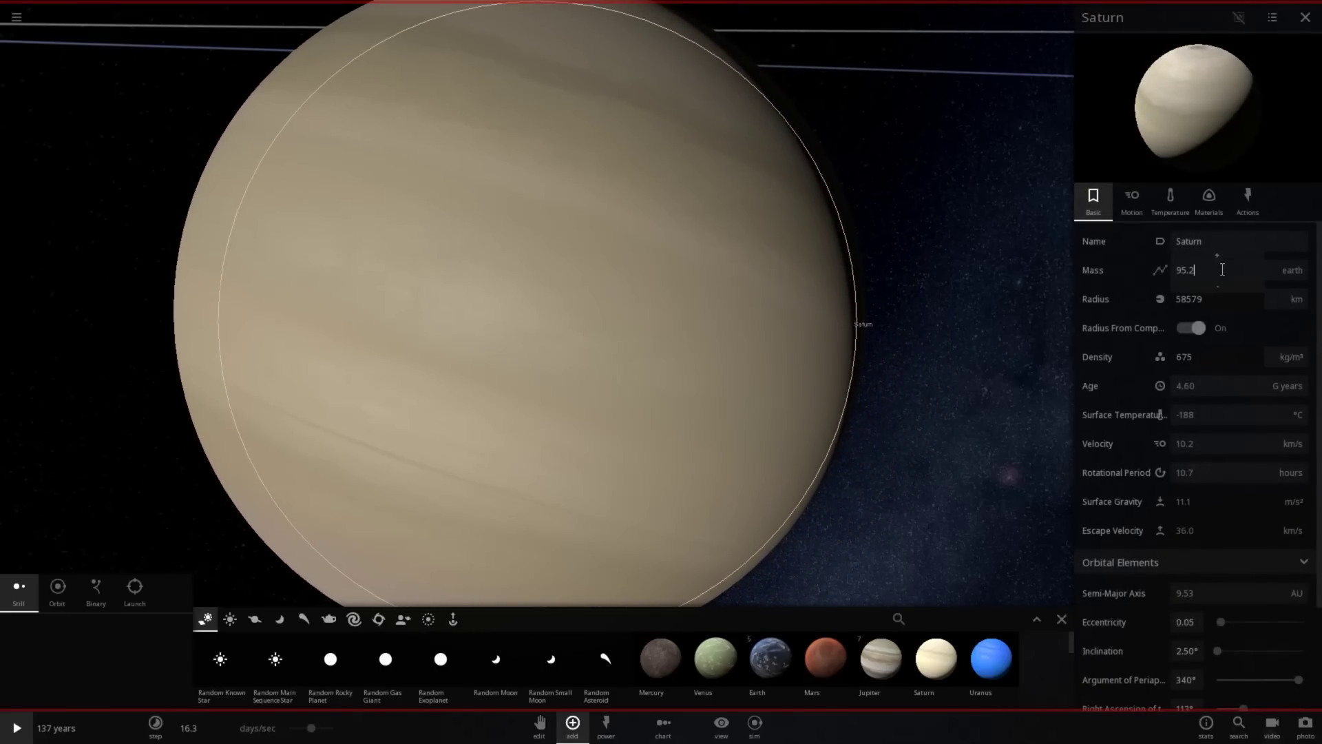
{"action": "left_click", "coordinate": [1292, 271]}
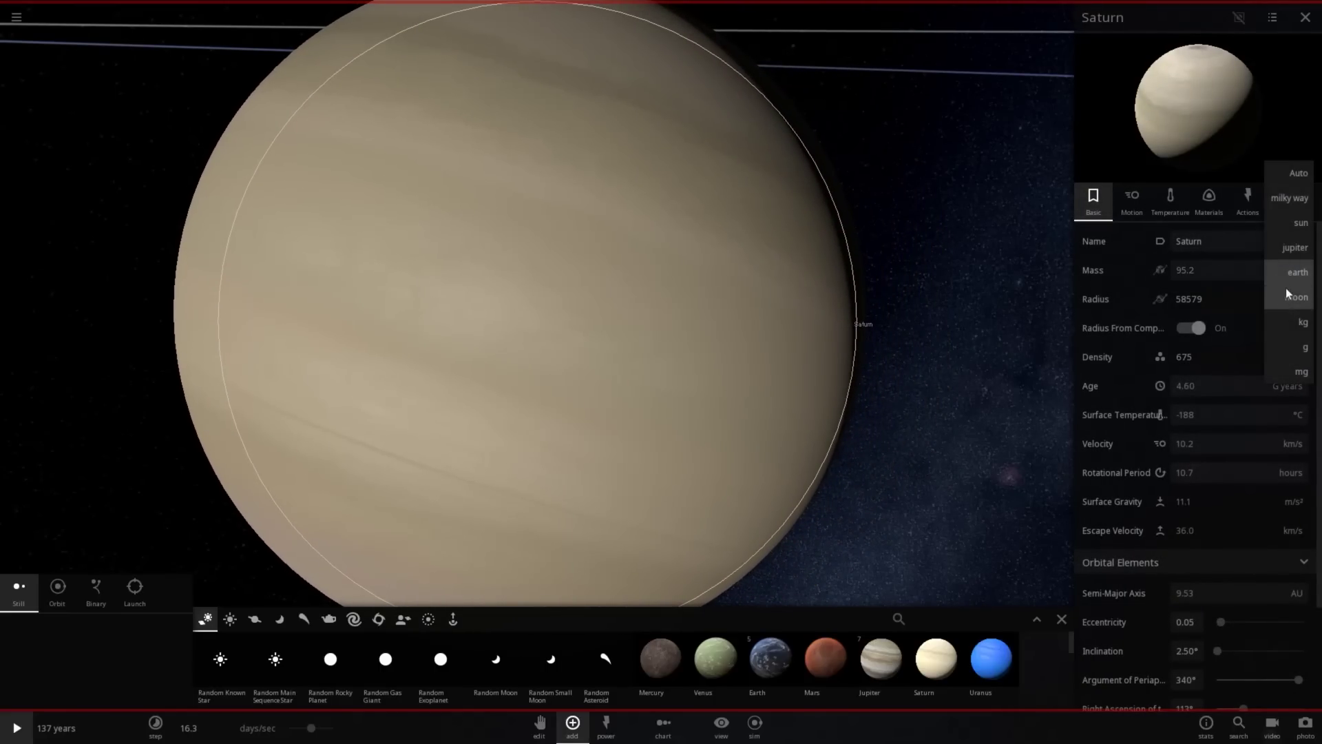
{"action": "left_click", "coordinate": [1294, 250]}
{"action": "left_click", "coordinate": [1234, 269]}
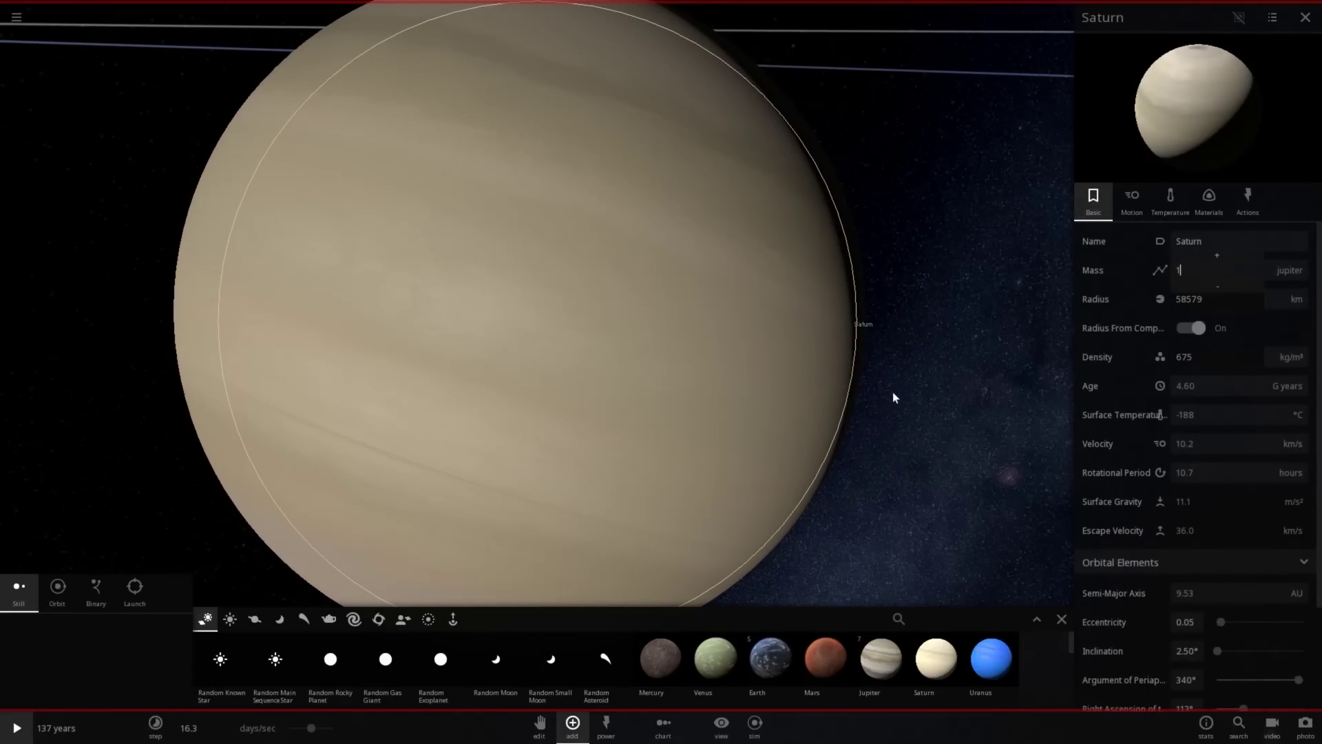
{"action": "left_click", "coordinate": [874, 399]}
- Hold an unplaced standard Saturn over the enlarged Saturn to compare their sizes, leaving it unadded
{"action": "scroll", "coordinate": [860, 398], "scroll_direction": "down", "scroll_amount": 5}
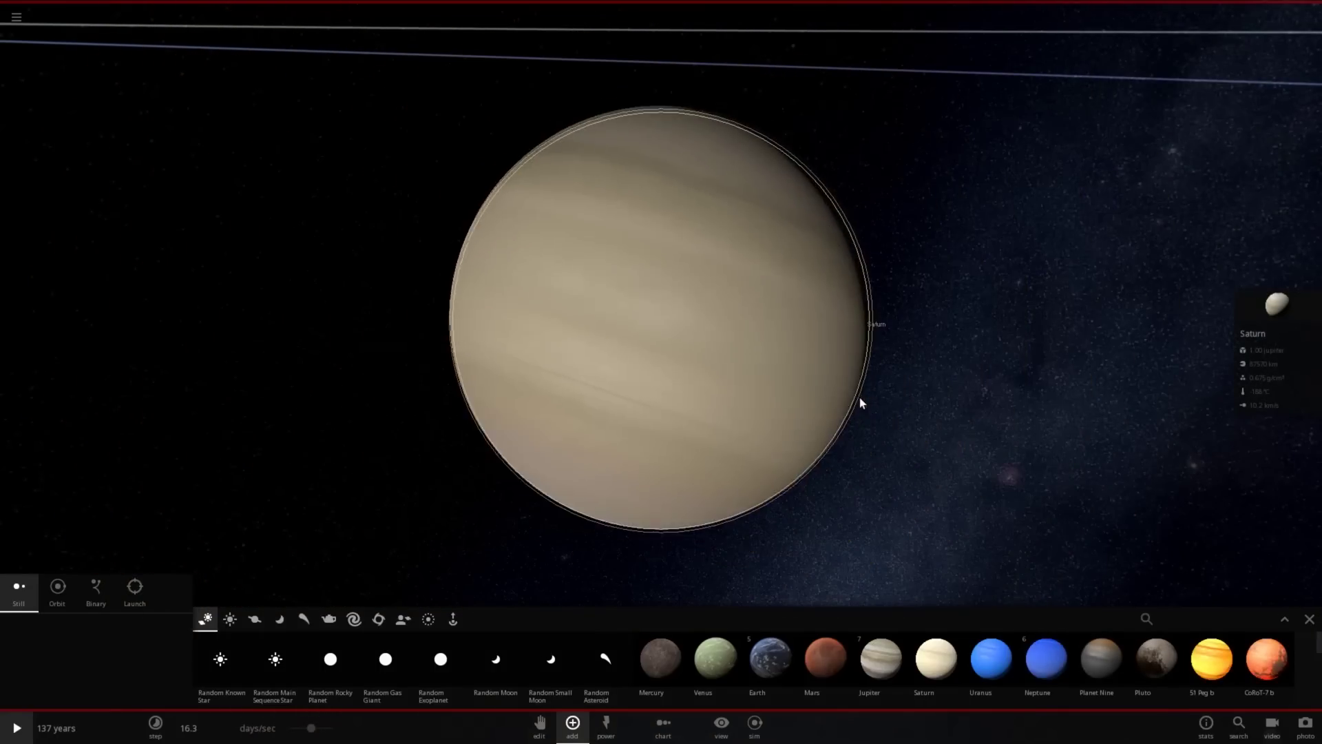
{"action": "left_click", "coordinate": [928, 647]}
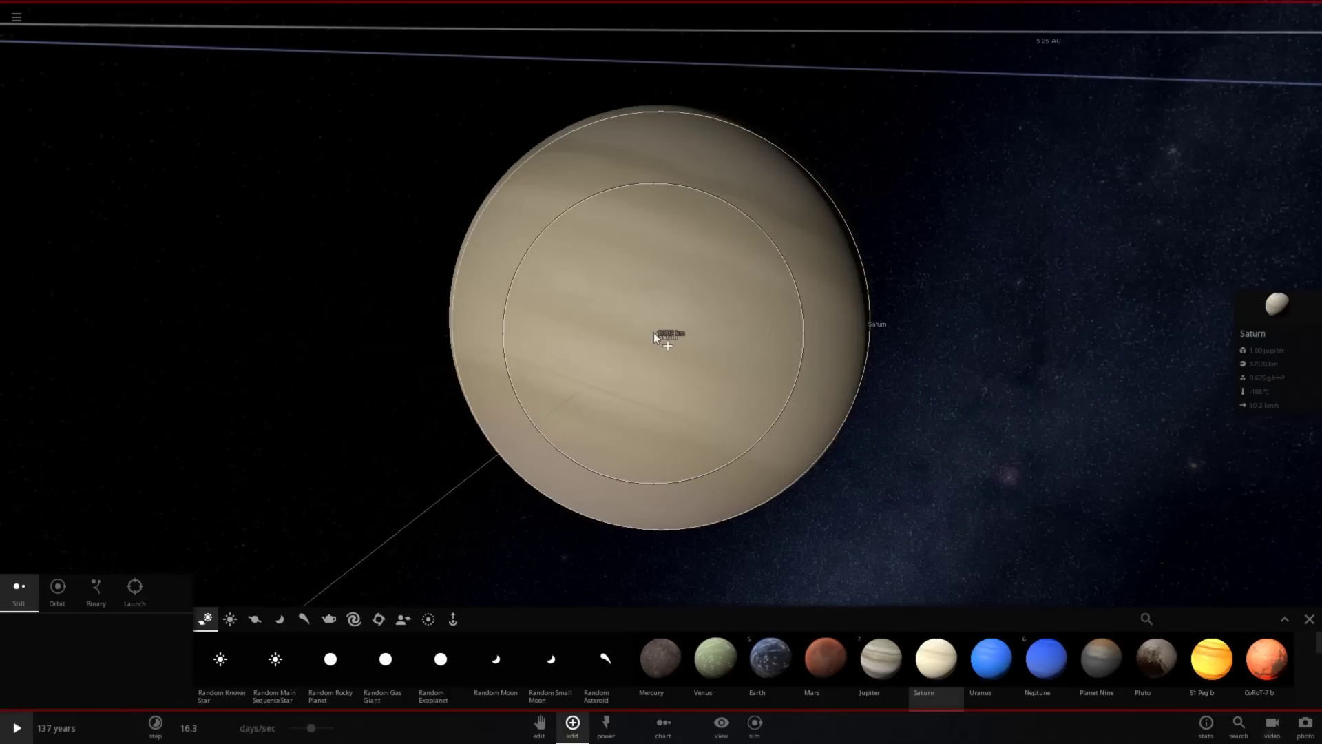
{"action": "key", "text": "Escape"}
- Open Uranus's properties, set its mass unit to jupiter and raise its mass
{"action": "scroll", "coordinate": [800, 311], "scroll_direction": "down", "scroll_amount": 10}
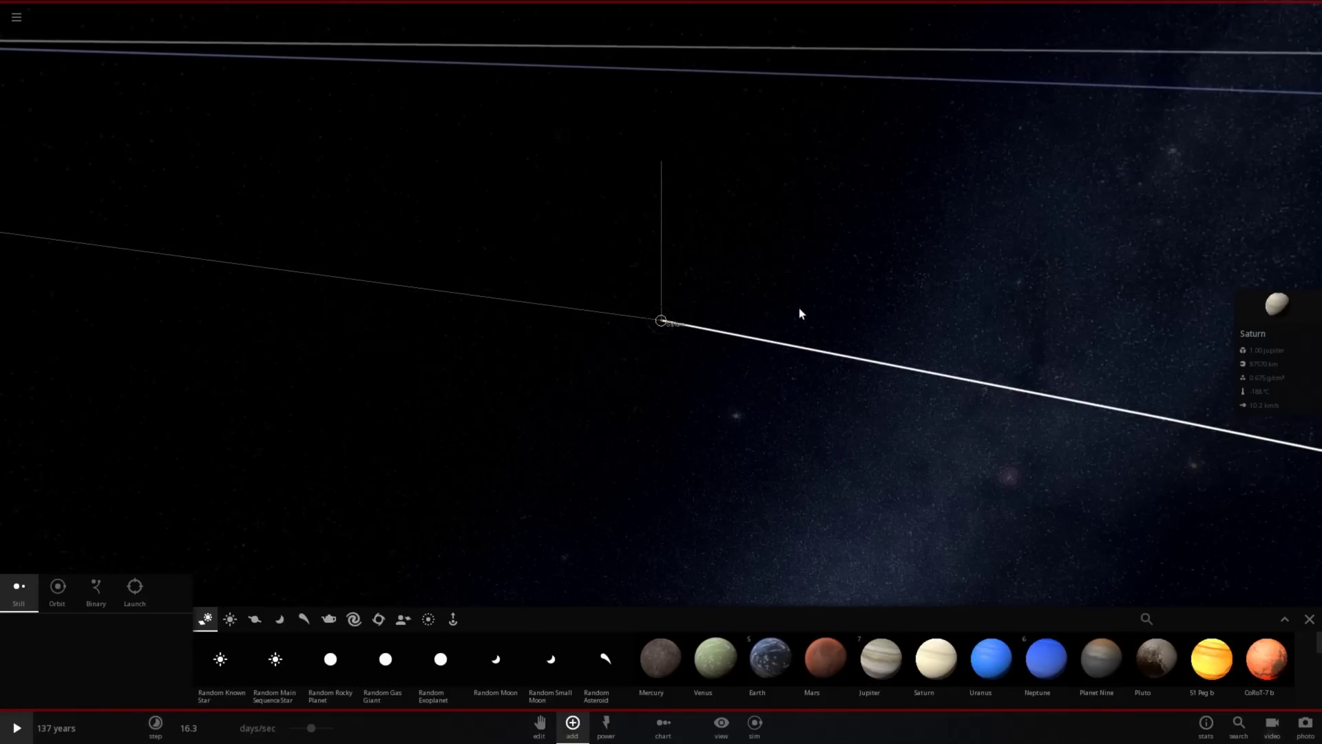
{"action": "scroll", "coordinate": [799, 308], "scroll_direction": "down", "scroll_amount": 10}
{"action": "left_click_drag", "start_coordinate": [799, 308], "coordinate": [777, 371]}
{"action": "scroll", "coordinate": [777, 371], "scroll_direction": "down", "scroll_amount": 4}
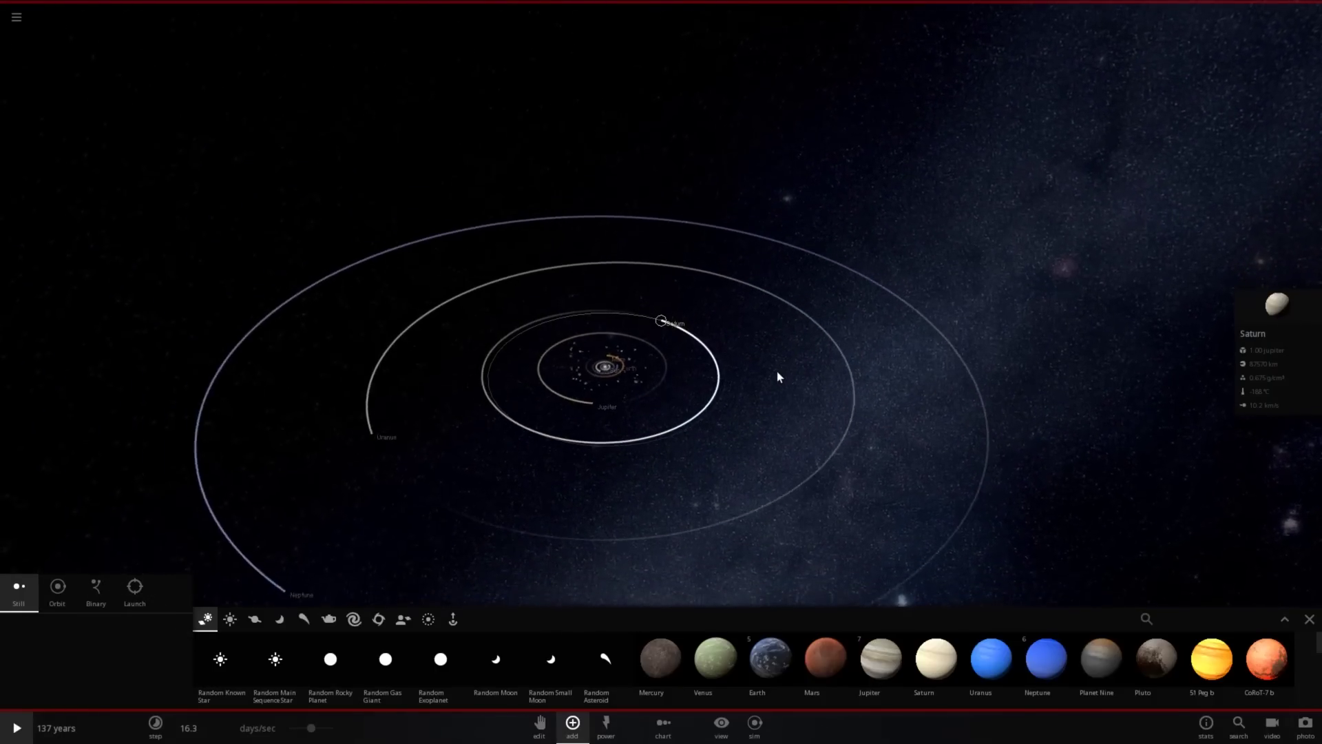
{"action": "double_click", "coordinate": [422, 429]}
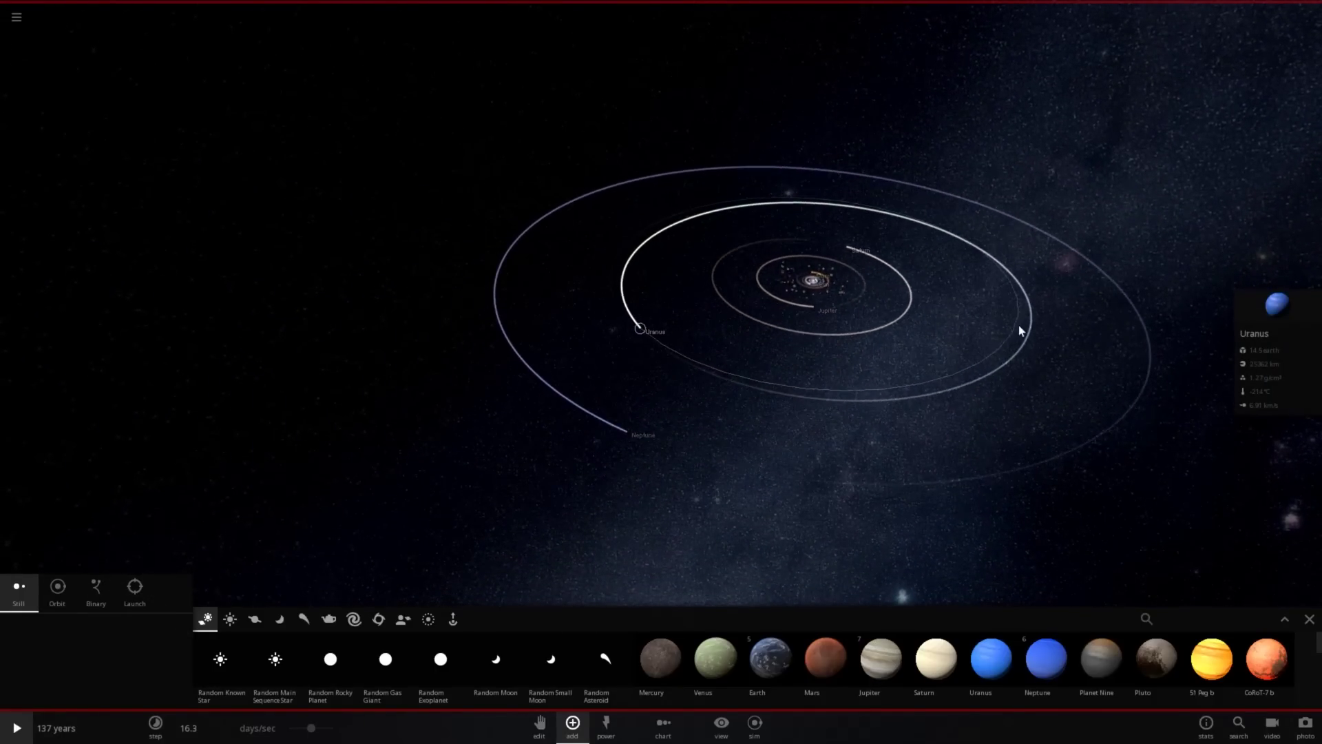
{"action": "left_click", "coordinate": [1245, 303]}
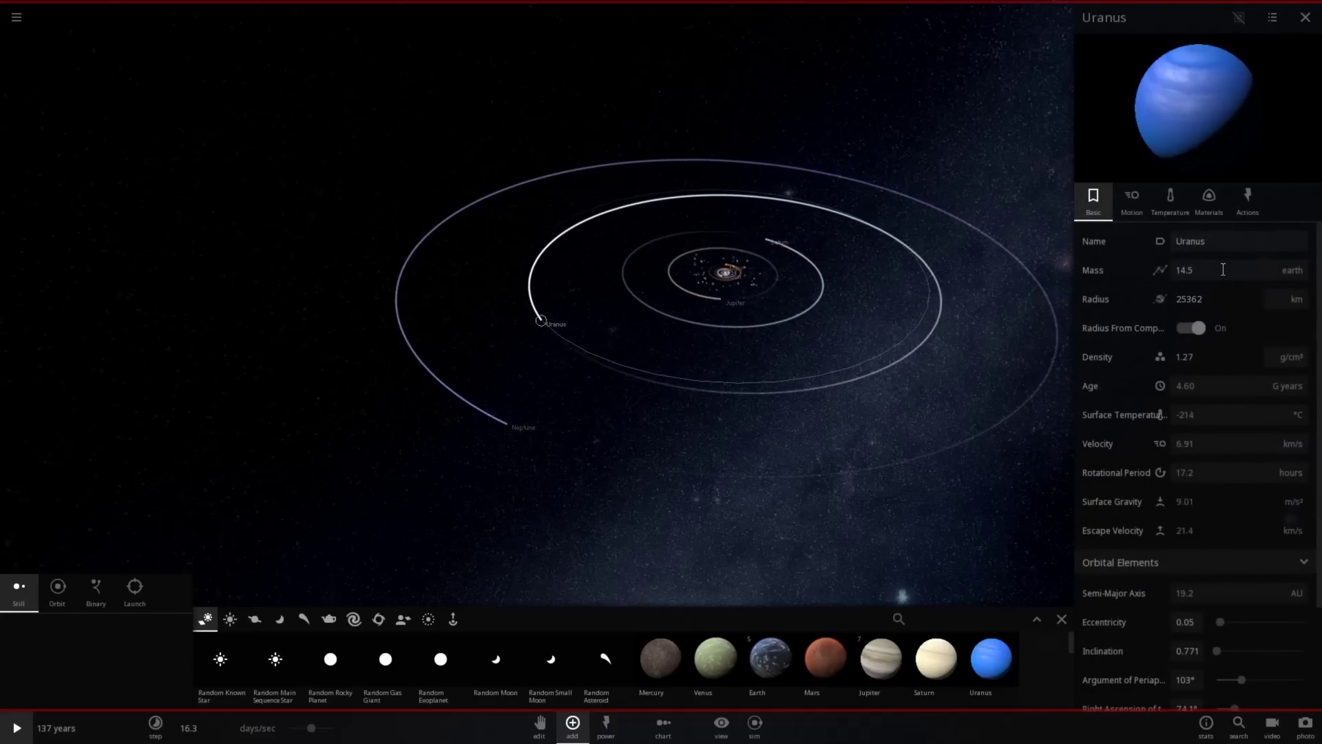
{"action": "left_click", "coordinate": [1301, 274]}
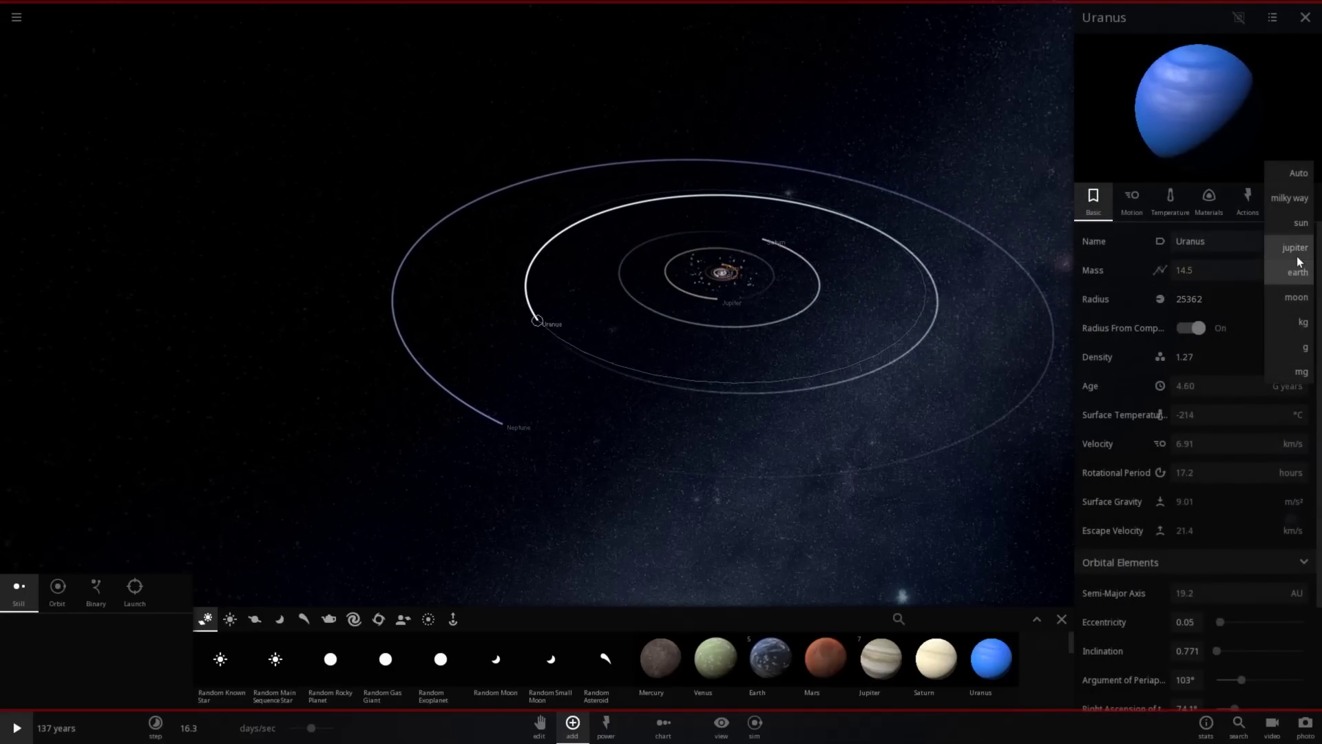
{"action": "left_click", "coordinate": [1299, 260]}
{"action": "left_click", "coordinate": [977, 425]}
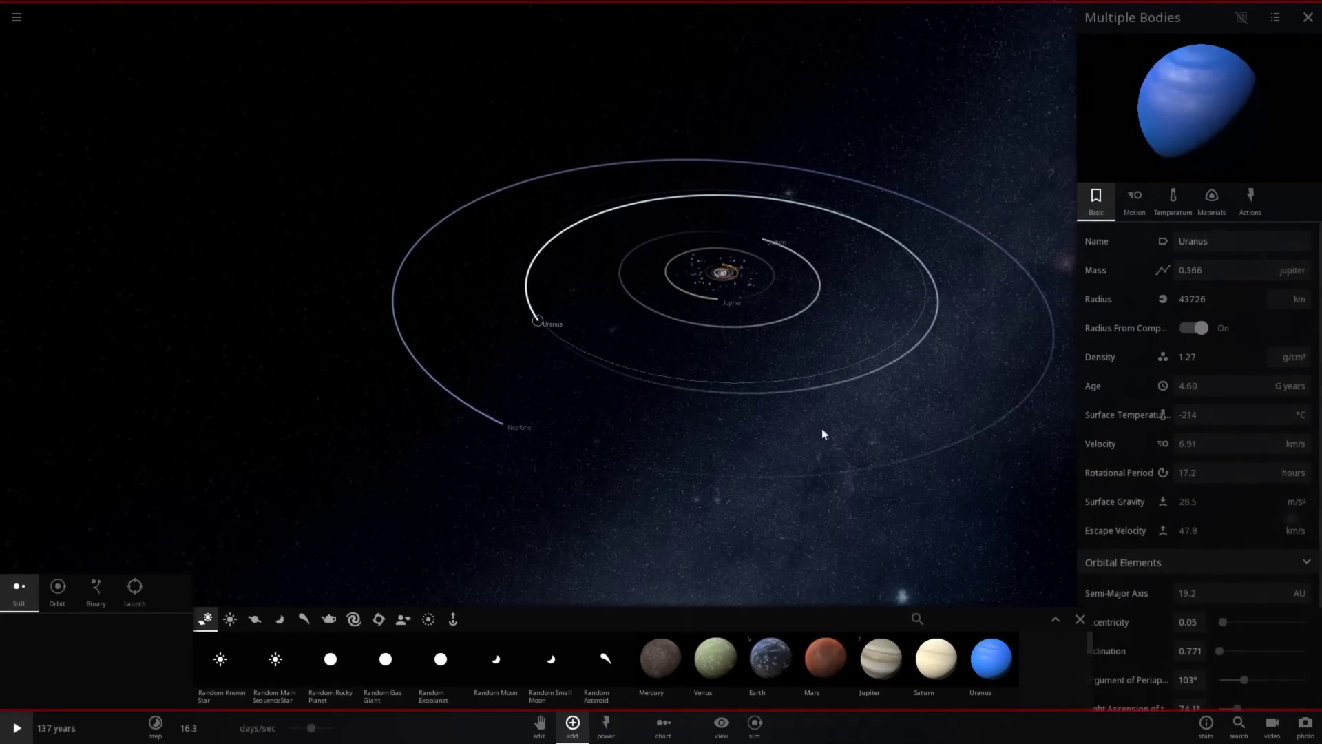
- Open Neptune's properties, set its mass unit to jupiter and raise its mass
{"action": "left_click", "coordinate": [660, 427]}
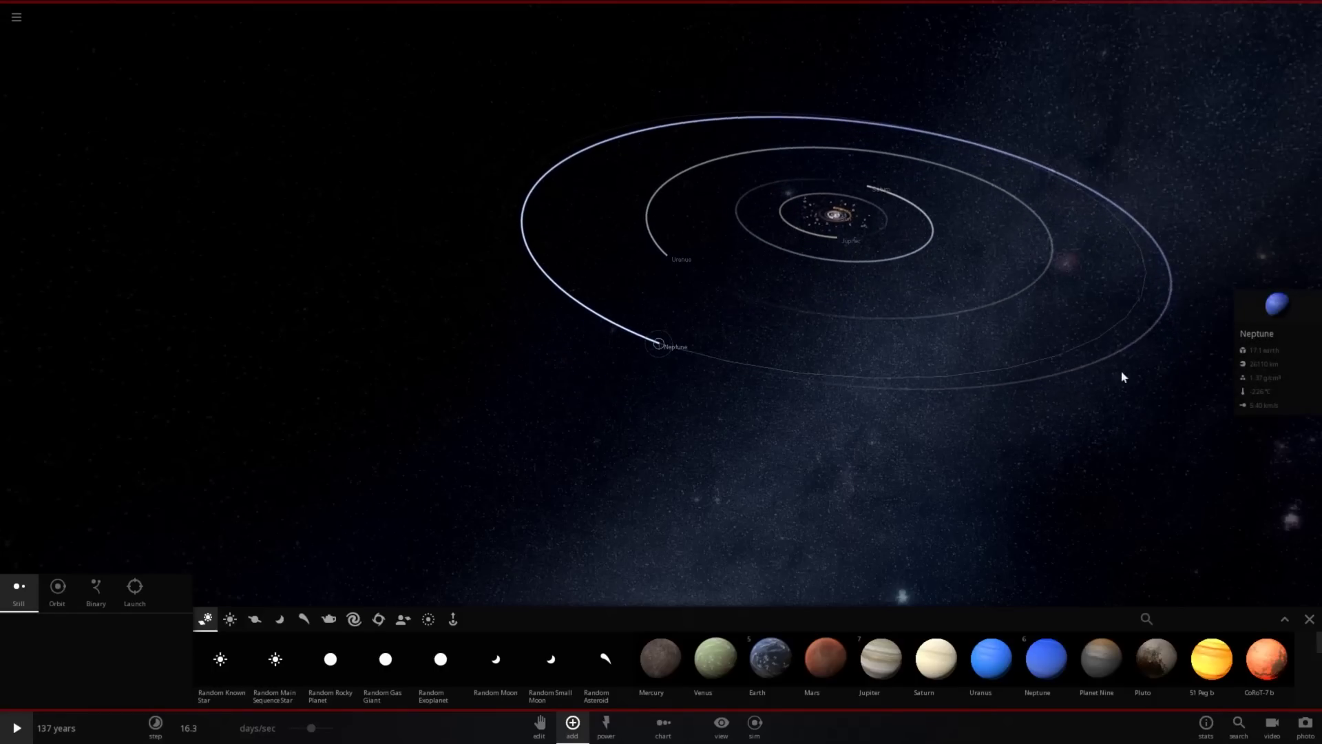
{"action": "left_click", "coordinate": [1295, 272]}
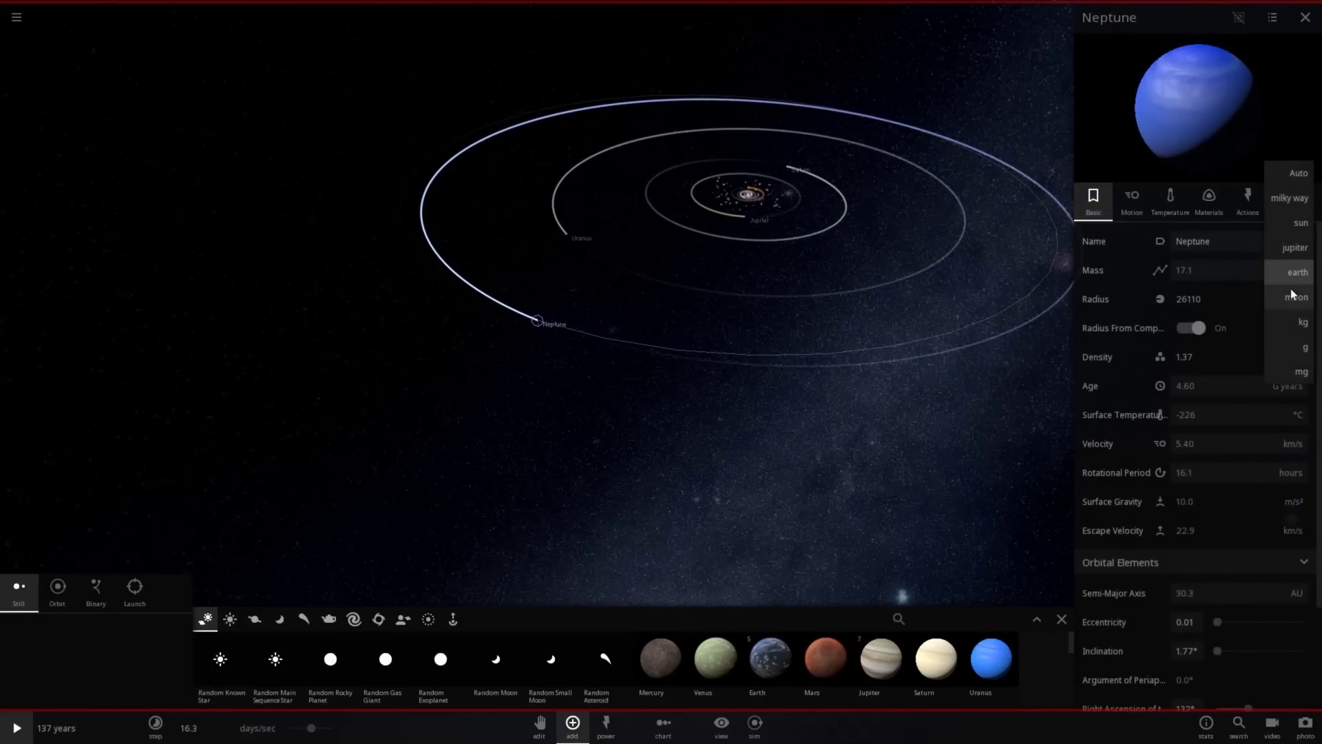
{"action": "left_click", "coordinate": [1295, 247]}
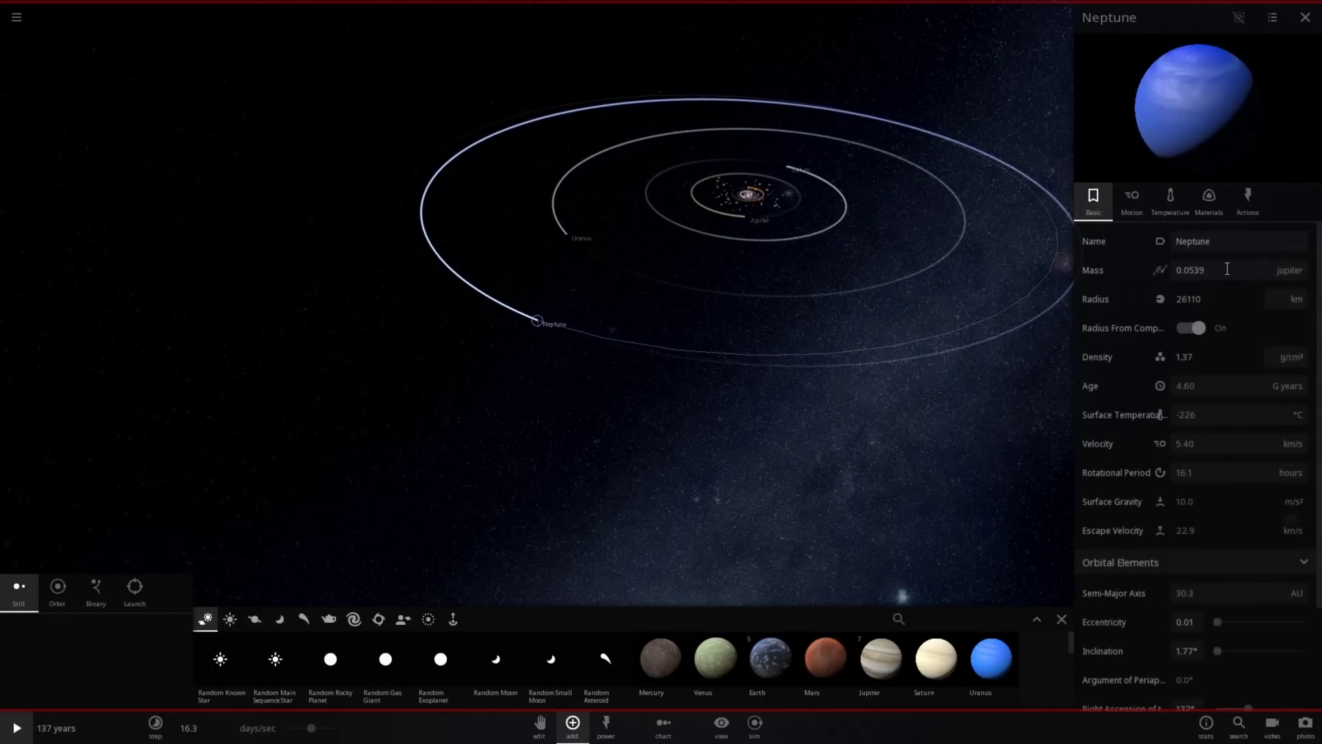
- Close Neptune's properties, focus on the Sun and display the planets' orbits instead of their trails
{"action": "left_click", "coordinate": [934, 456]}
{"action": "scroll", "coordinate": [935, 456], "scroll_direction": "down", "scroll_amount": 10}
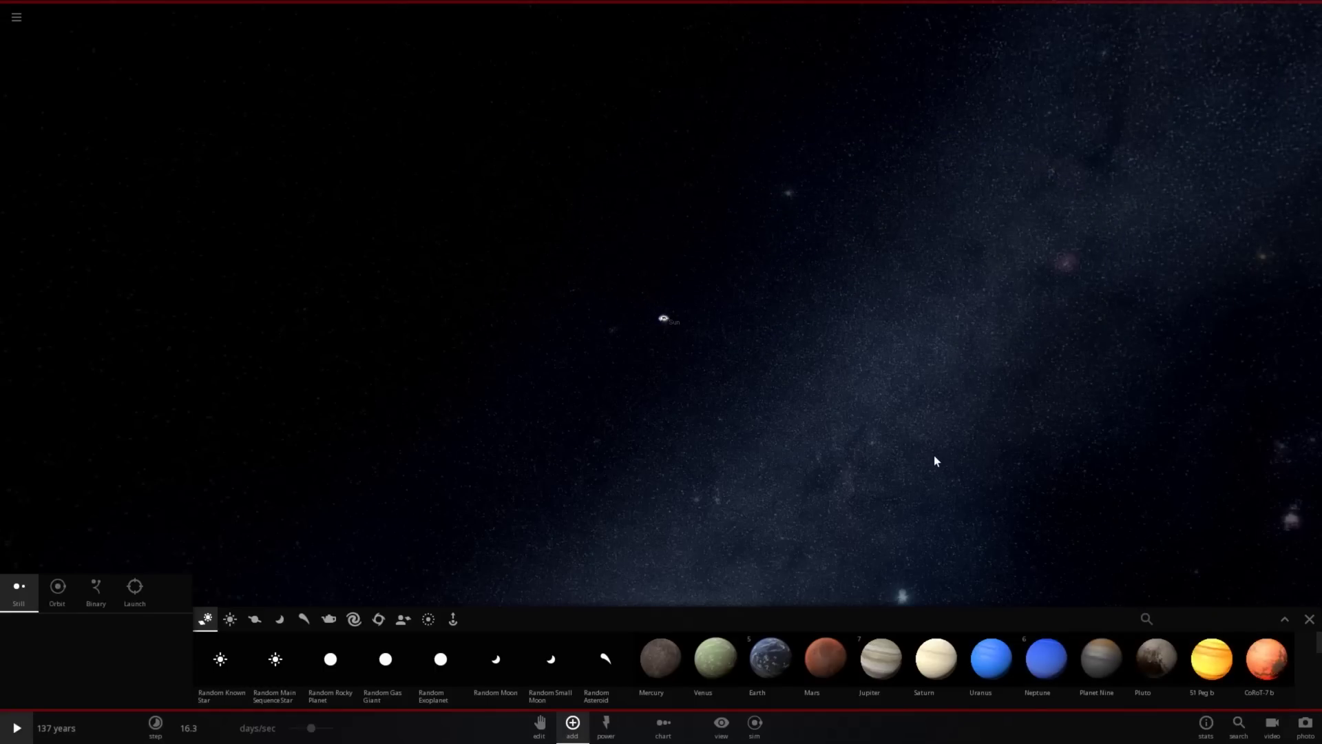
{"action": "scroll", "coordinate": [934, 461], "scroll_direction": "up", "scroll_amount": 5}
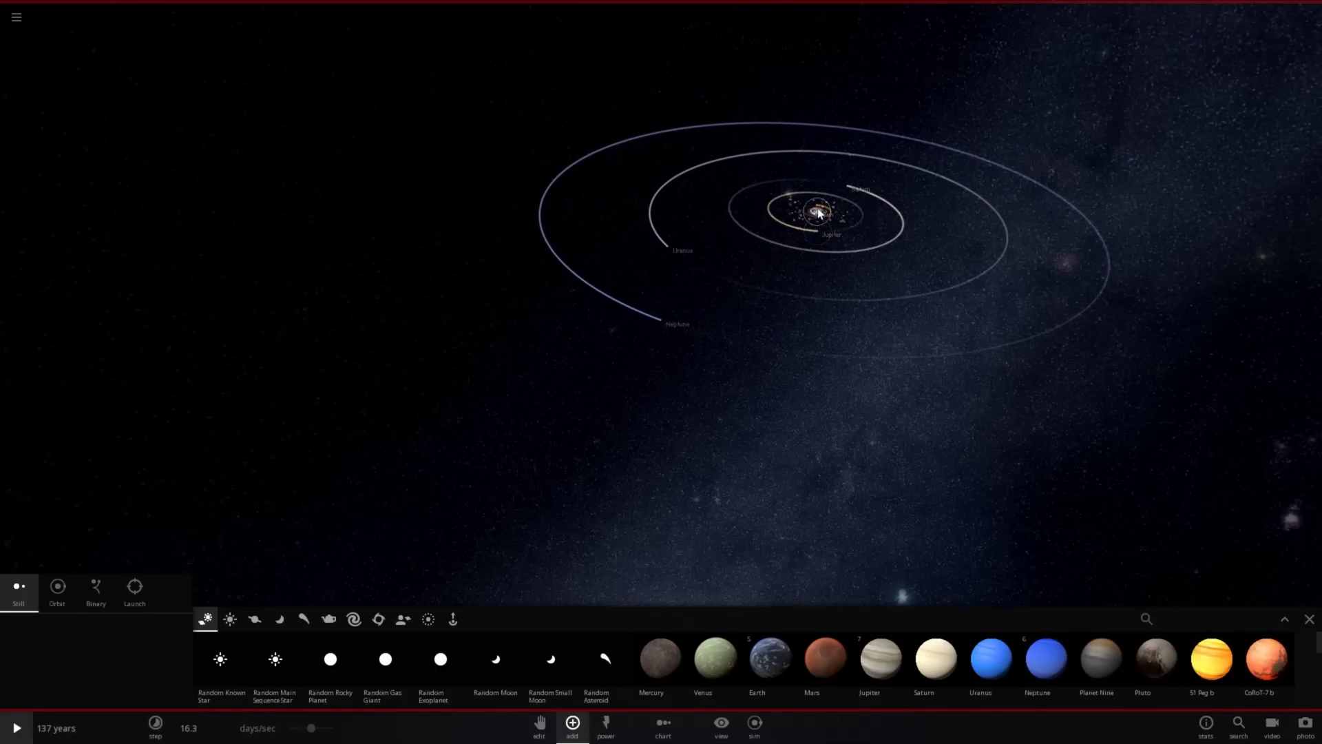
{"action": "double_click", "coordinate": [818, 211]}
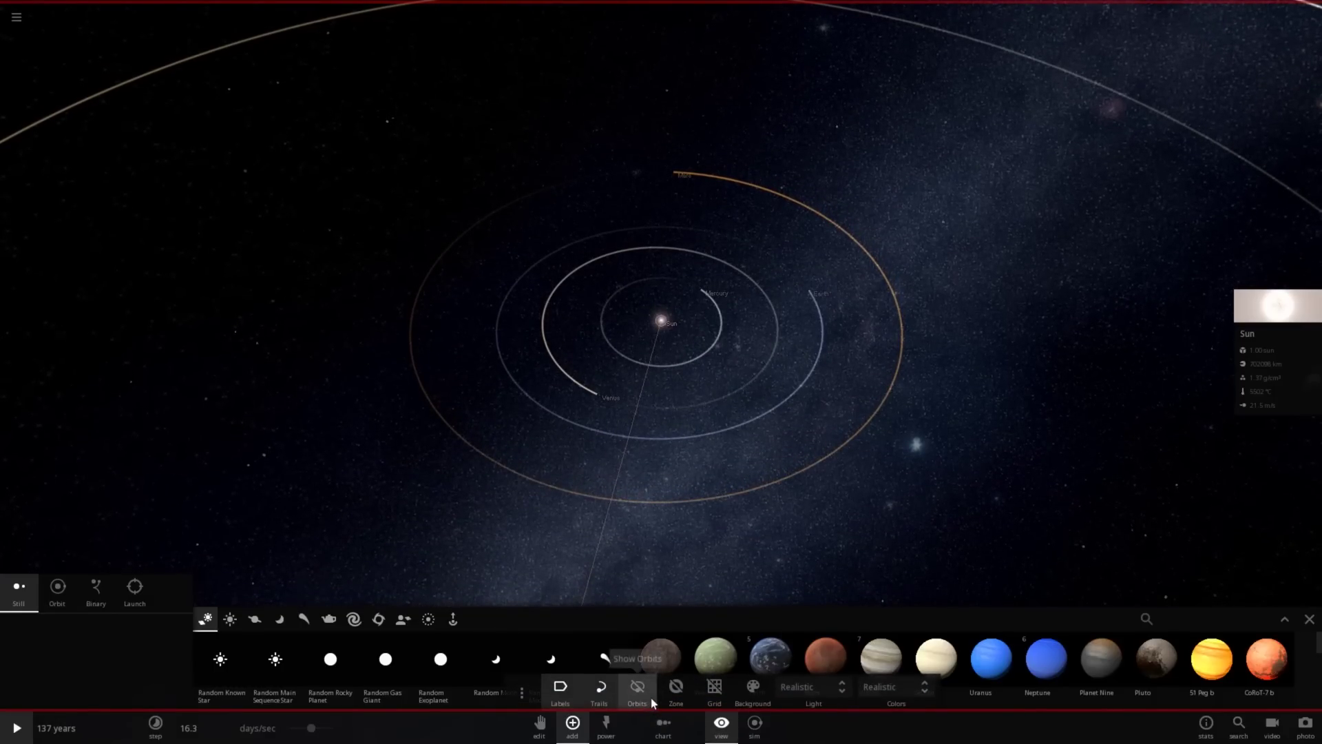
{"action": "left_click", "coordinate": [653, 697]}
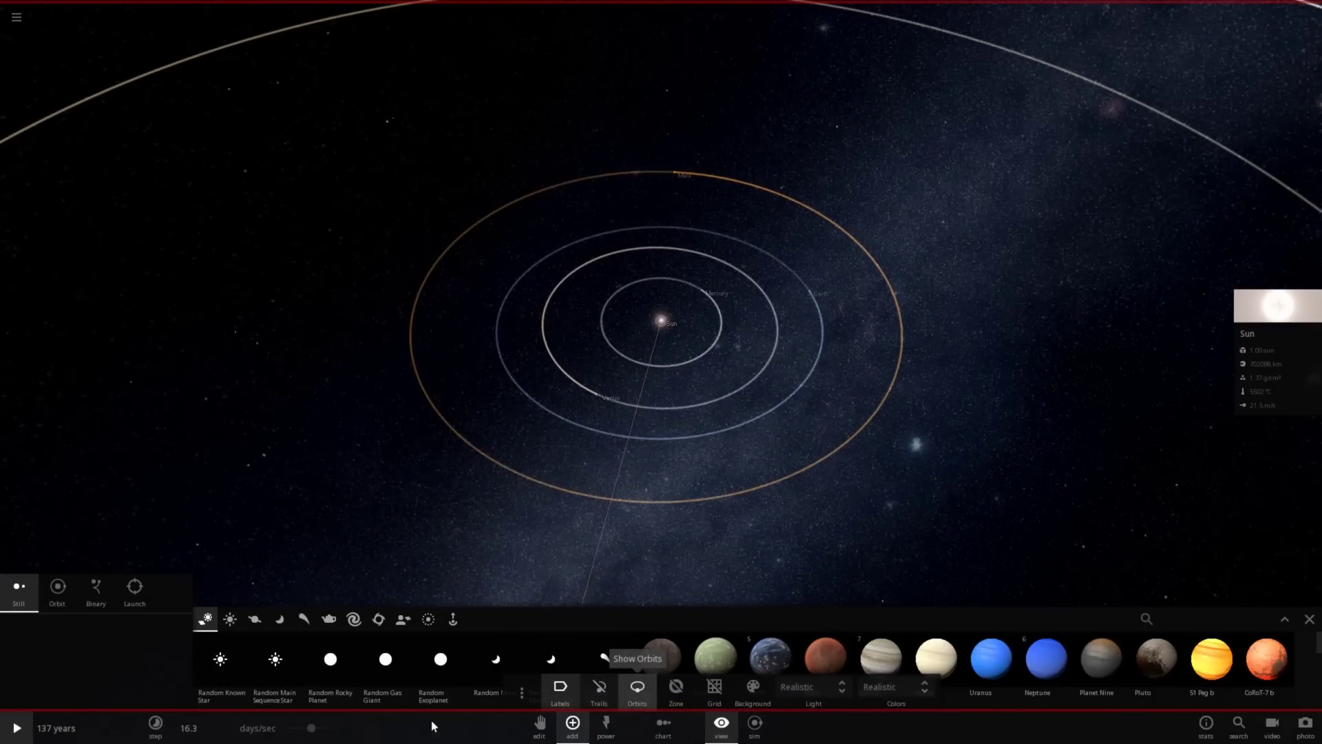
- Run the simulation and speed it up to about 1.9 months/sec with Jupiter and Saturn in view
{"action": "left_click", "coordinate": [17, 730]}
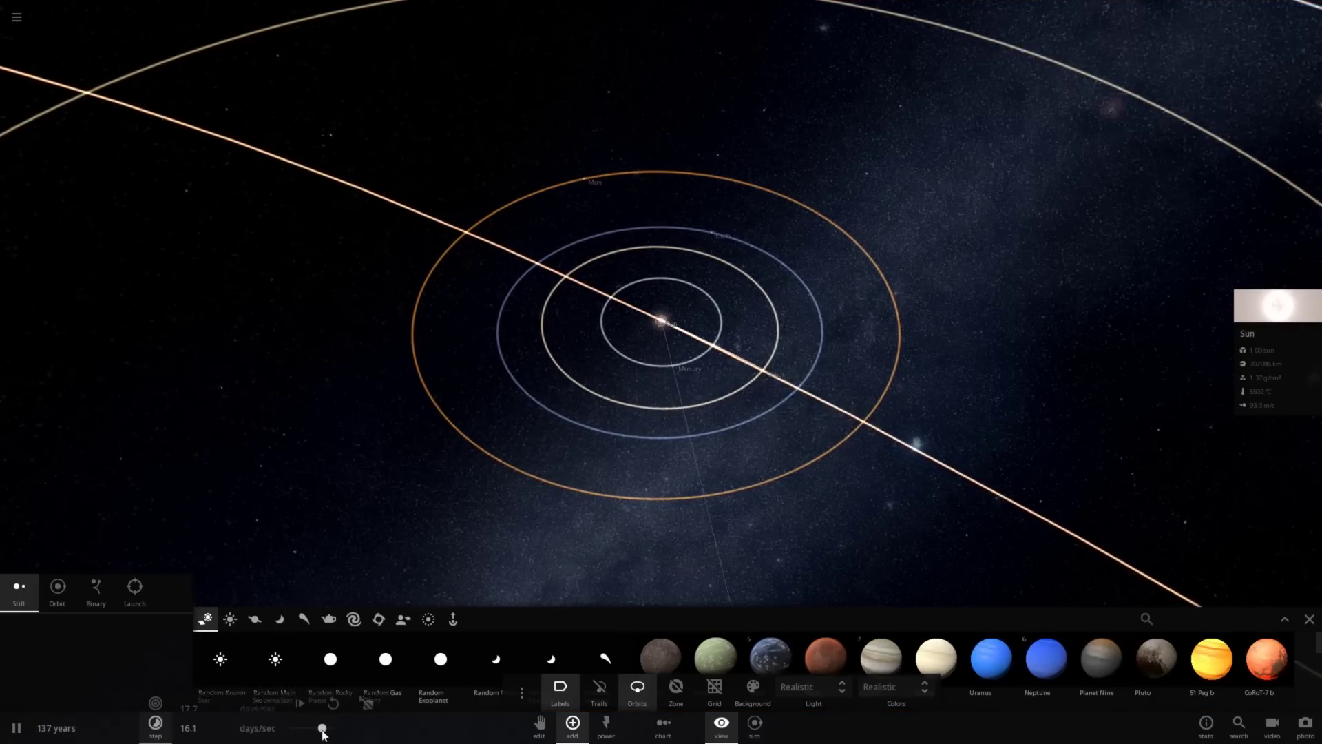
{"action": "left_click_drag", "start_coordinate": [324, 728], "coordinate": [341, 736]}
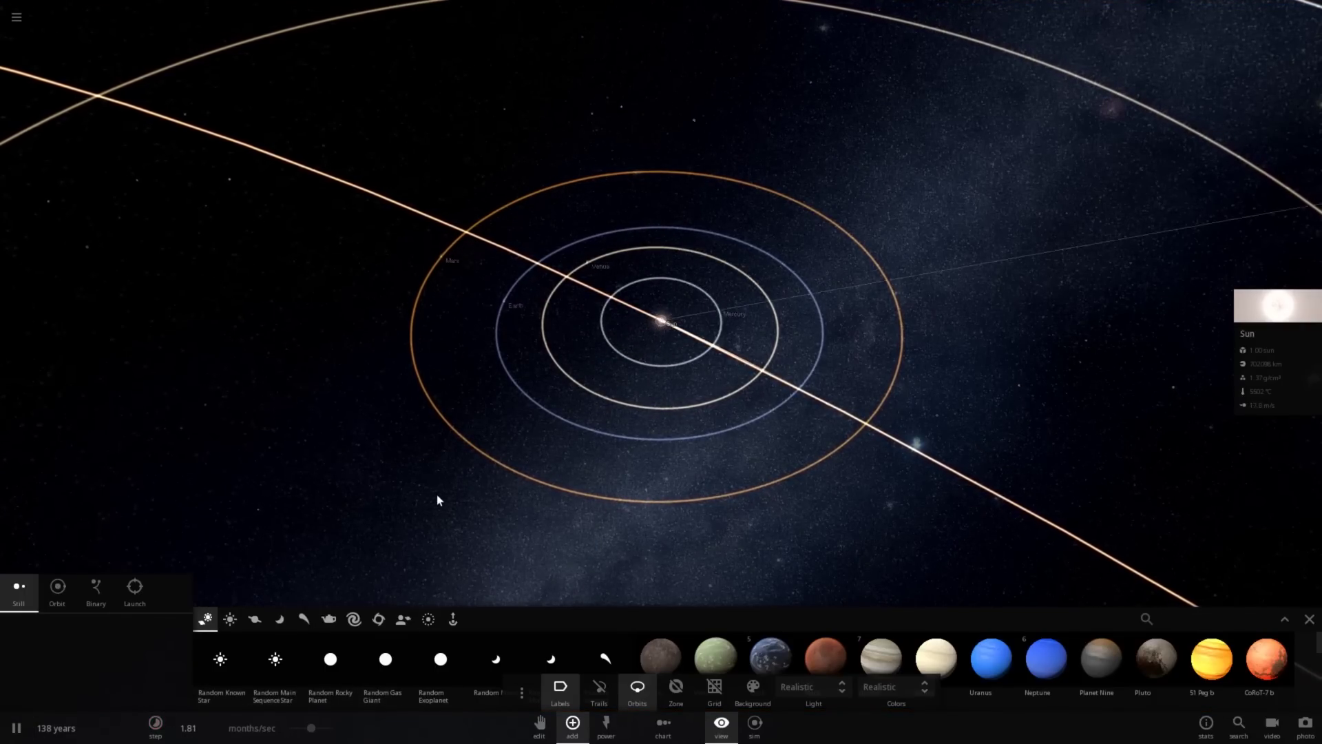
{"action": "scroll", "coordinate": [467, 483], "scroll_direction": "down", "scroll_amount": 5}
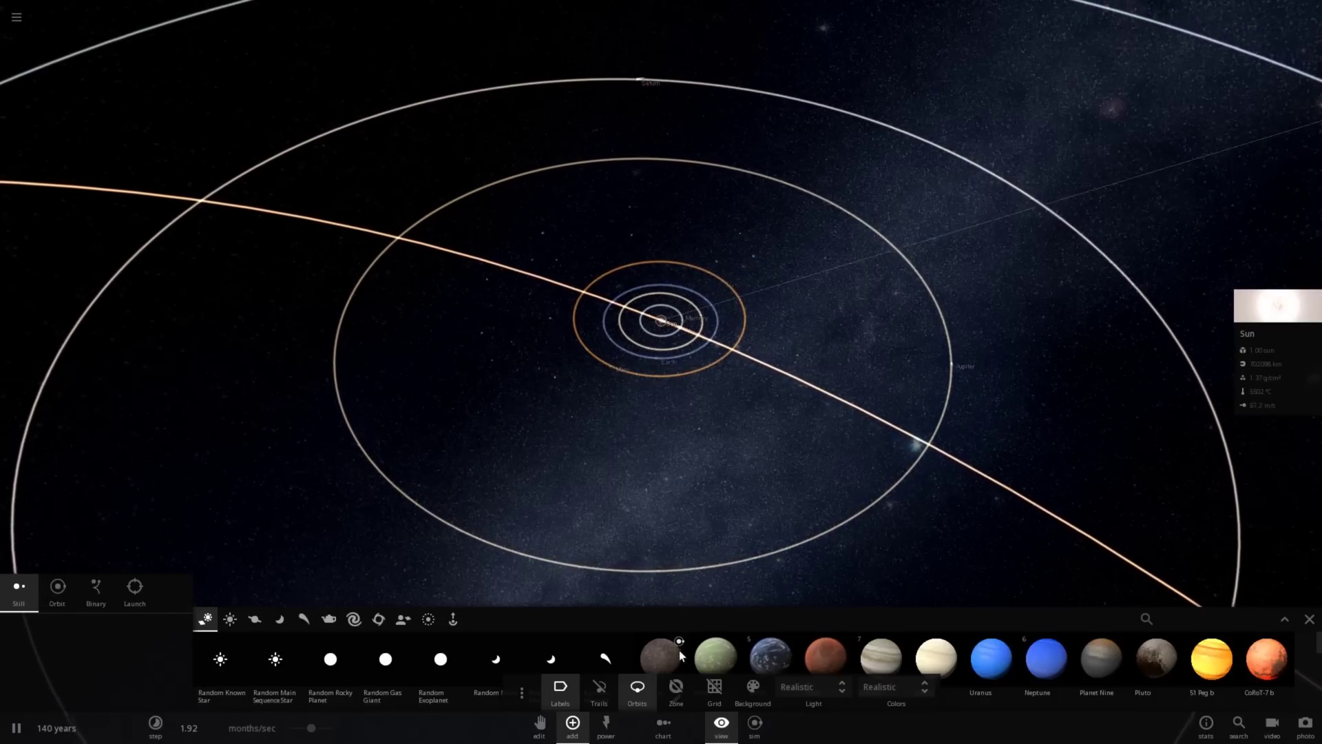
- Display the planets' trails instead of their orbits
{"action": "left_click", "coordinate": [723, 726]}
{"action": "left_click", "coordinate": [724, 727]}
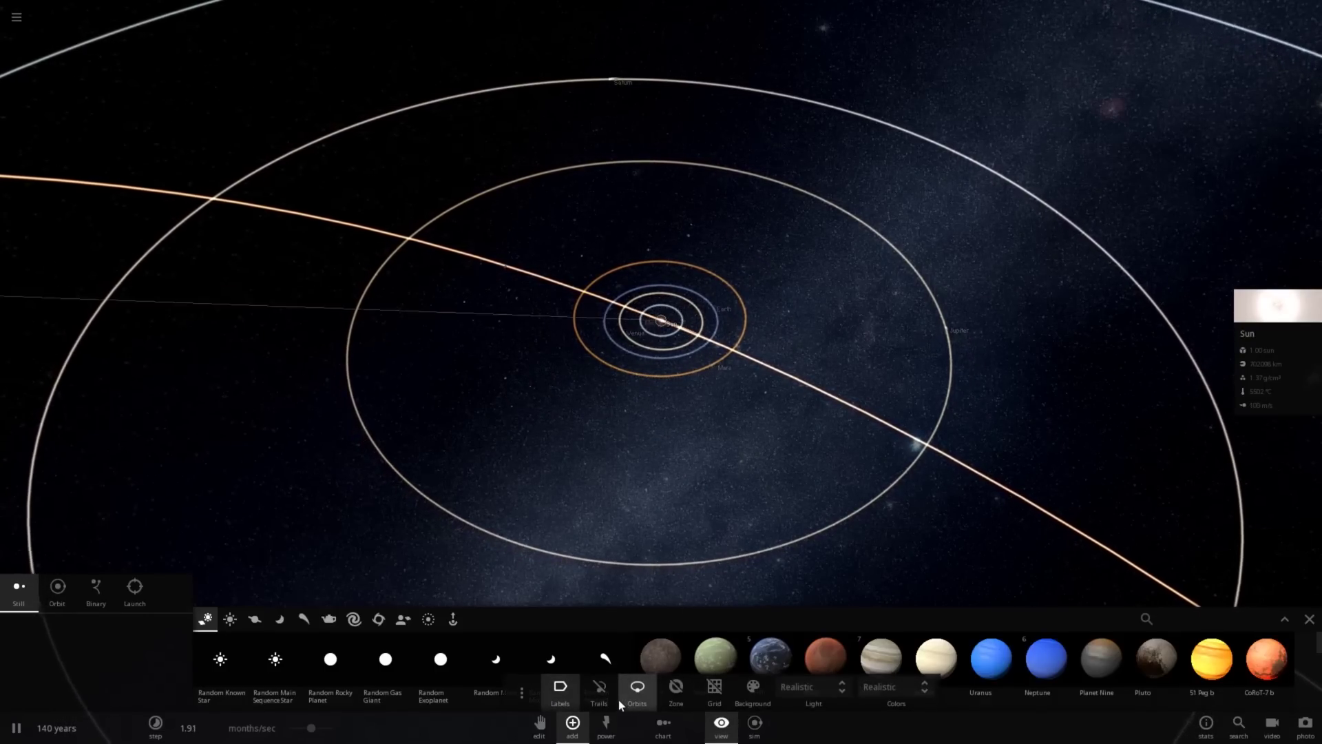
{"action": "left_click", "coordinate": [604, 692]}
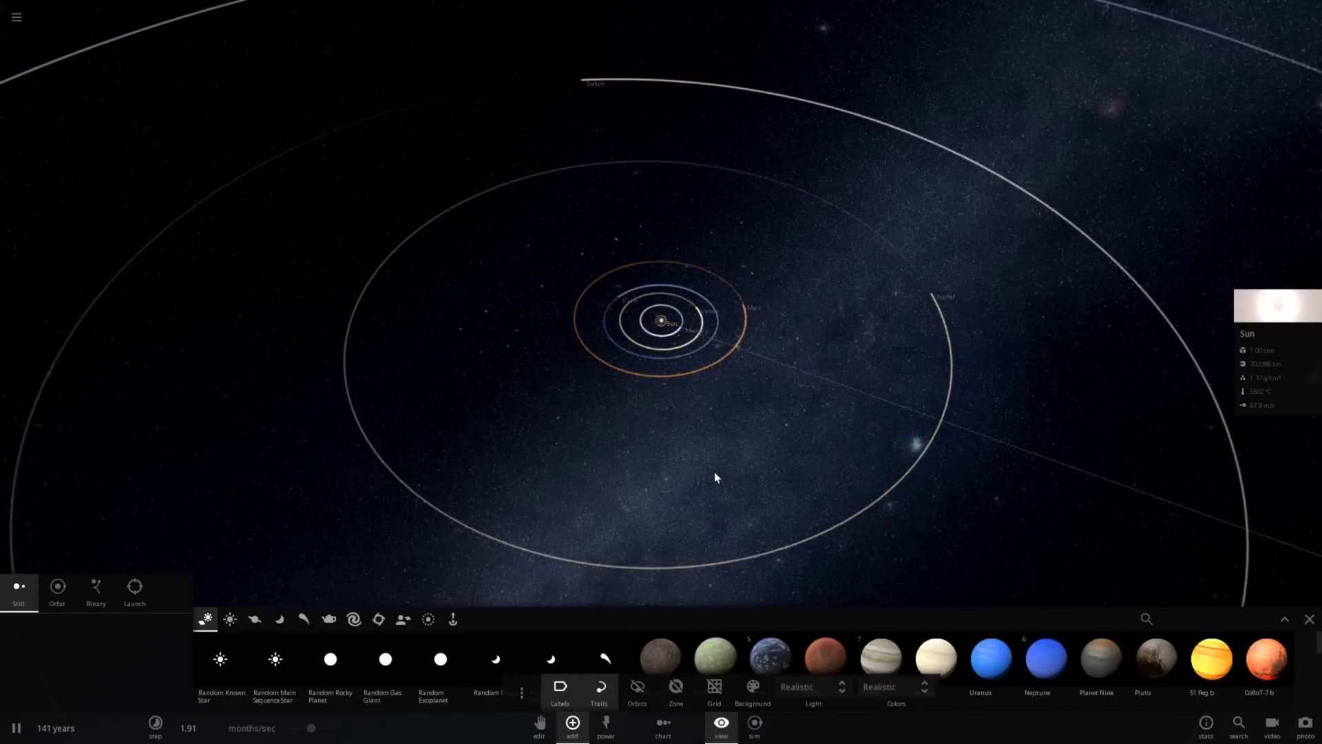
- Examine the trails of the inner and outer planets from oblique and overhead views for changes in their paths
{"action": "scroll", "coordinate": [714, 475], "scroll_direction": "up", "scroll_amount": 5}
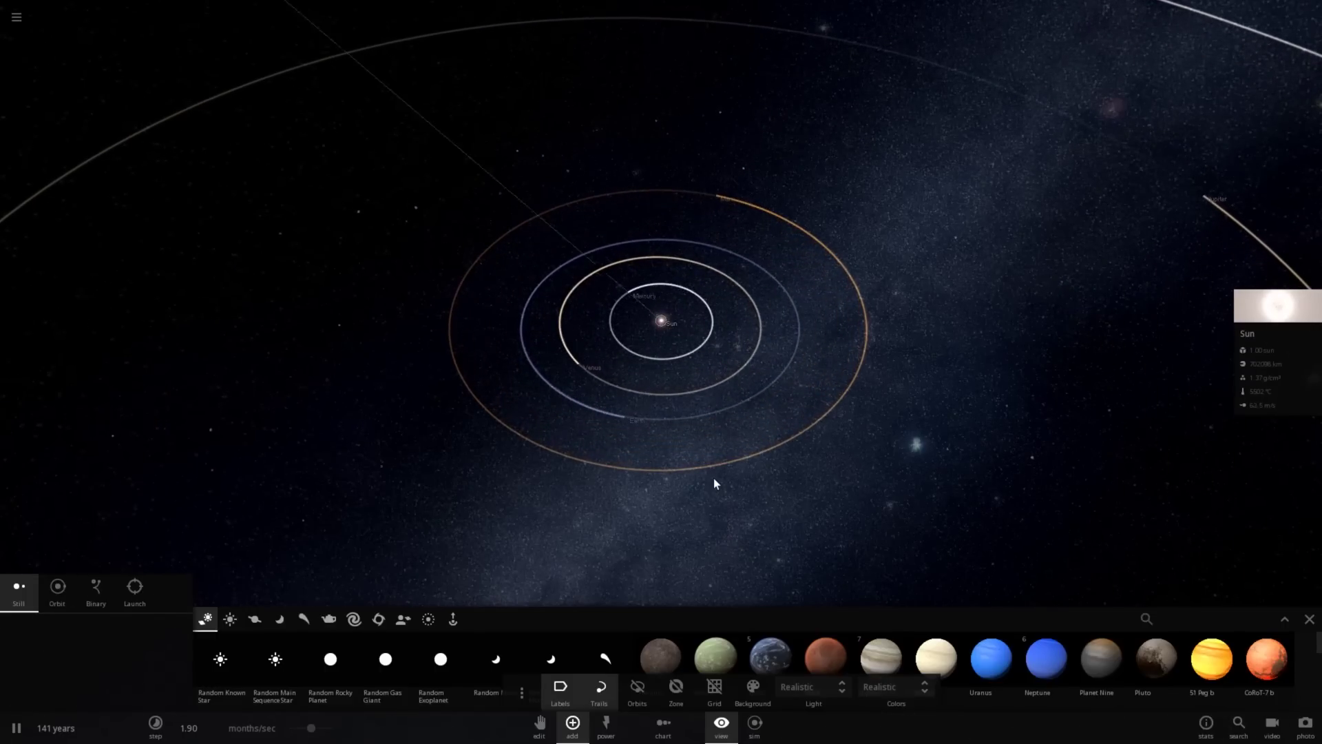
{"action": "scroll", "coordinate": [719, 457], "scroll_direction": "up", "scroll_amount": 4}
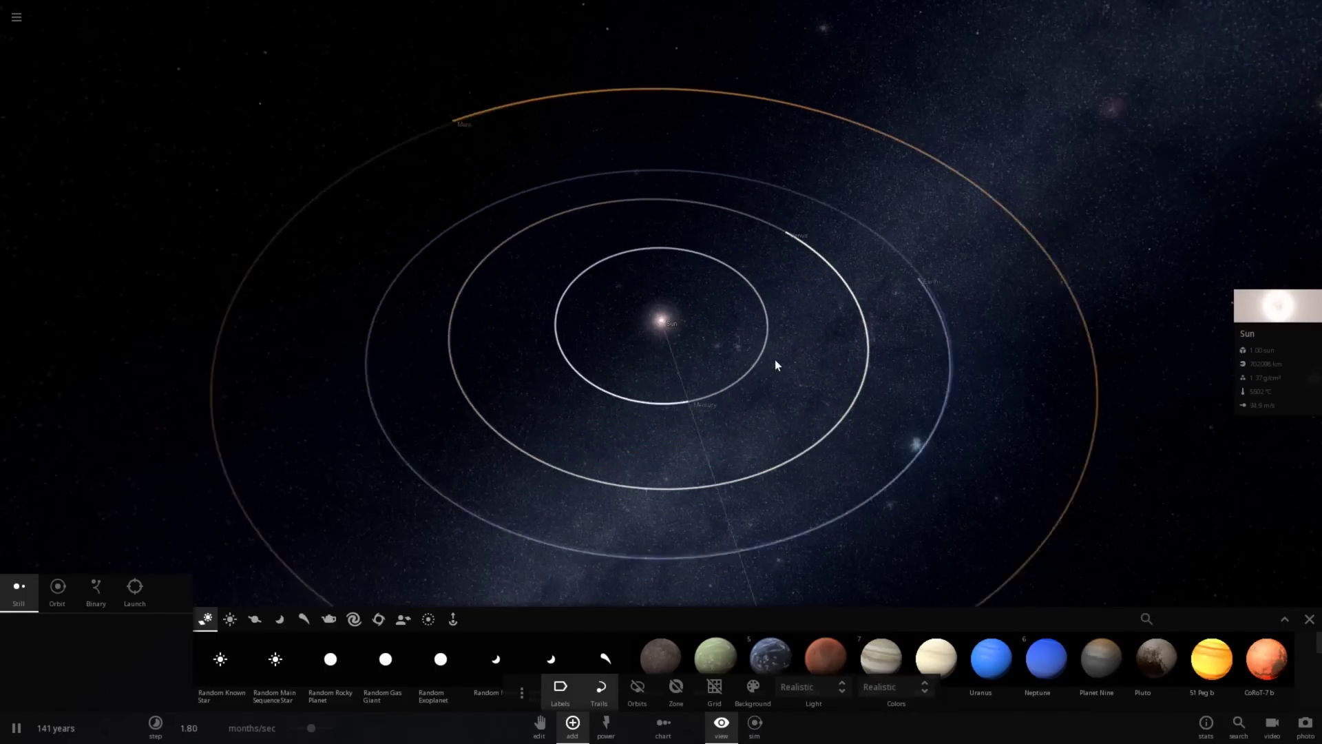
{"action": "scroll", "coordinate": [775, 359], "scroll_direction": "down", "scroll_amount": 4}
{"action": "scroll", "coordinate": [775, 359], "scroll_direction": "up", "scroll_amount": 4}
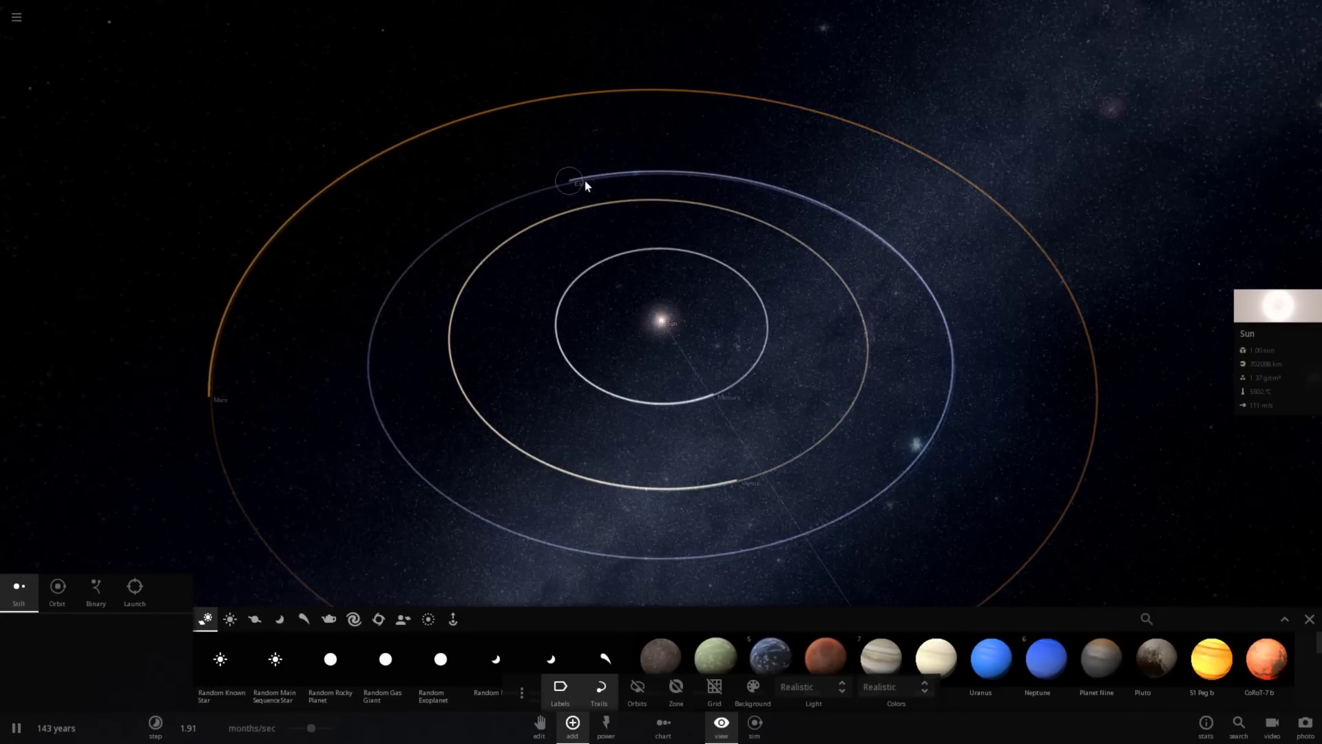
{"action": "left_click", "coordinate": [584, 179]}
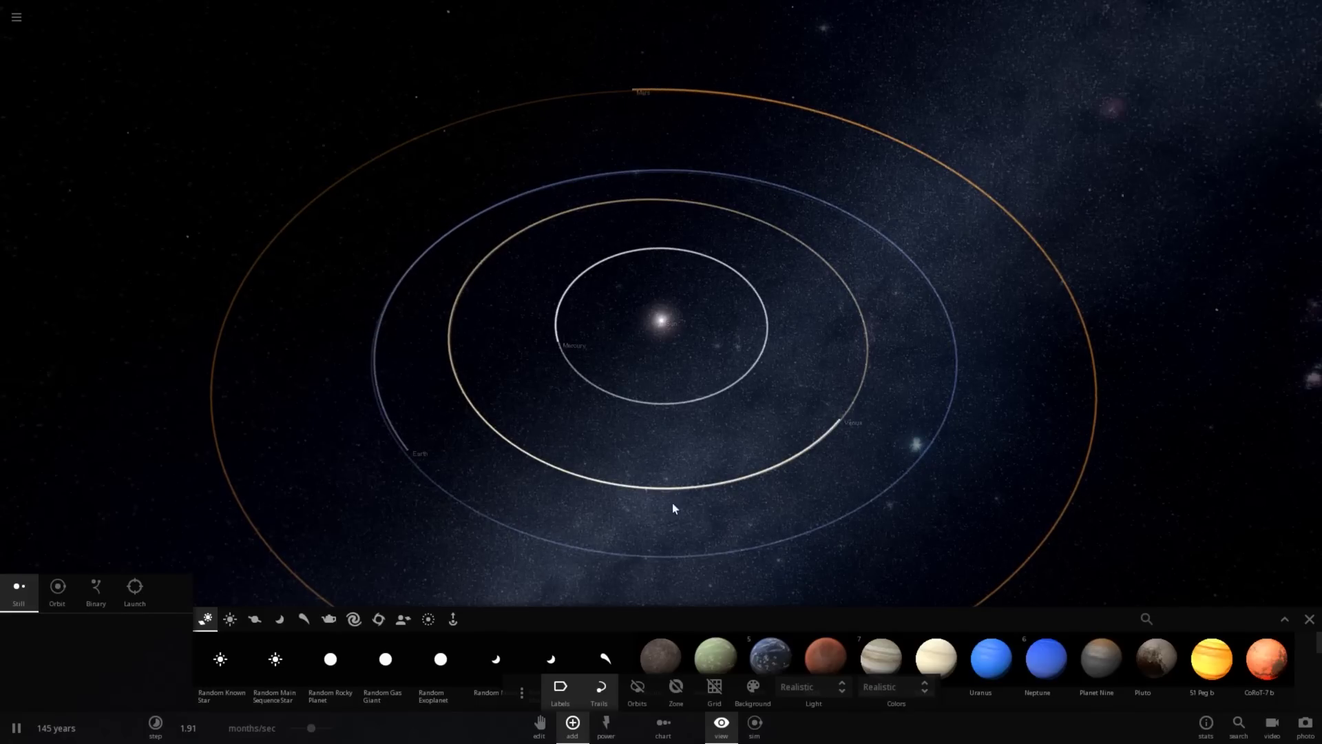
{"action": "scroll", "coordinate": [365, 439], "scroll_direction": "down", "scroll_amount": 5}
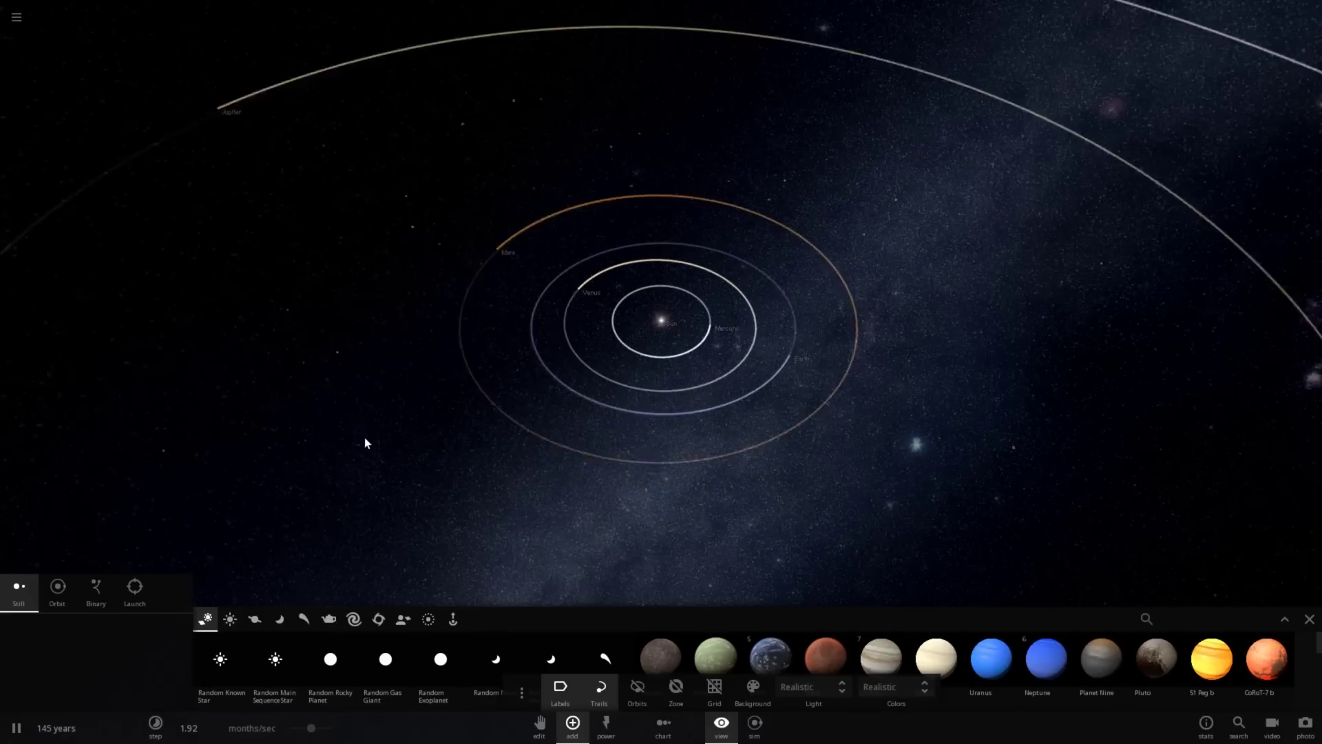
{"action": "scroll", "coordinate": [366, 439], "scroll_direction": "down", "scroll_amount": 5}
{"action": "left_click_drag", "start_coordinate": [428, 422], "coordinate": [507, 464]}
{"action": "scroll", "coordinate": [495, 472], "scroll_direction": "up", "scroll_amount": 6}
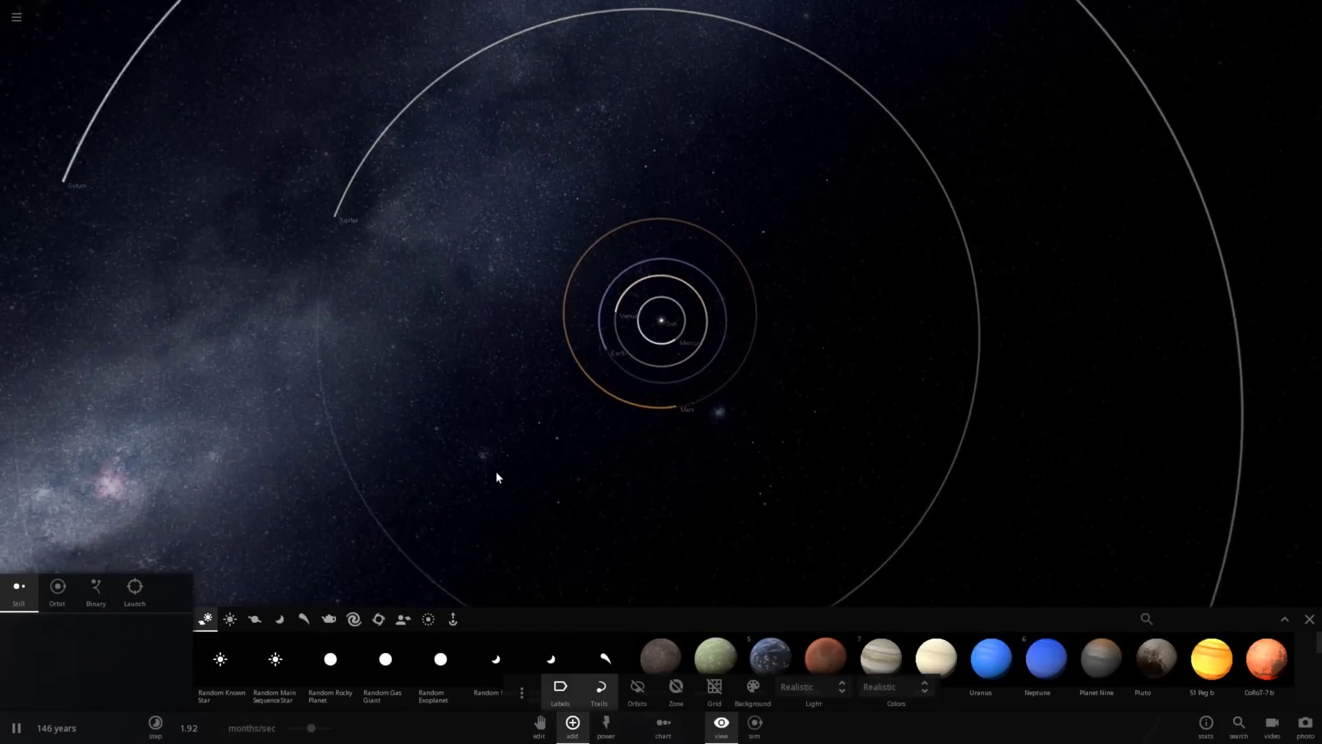
{"action": "scroll", "coordinate": [478, 486], "scroll_direction": "down", "scroll_amount": 6}
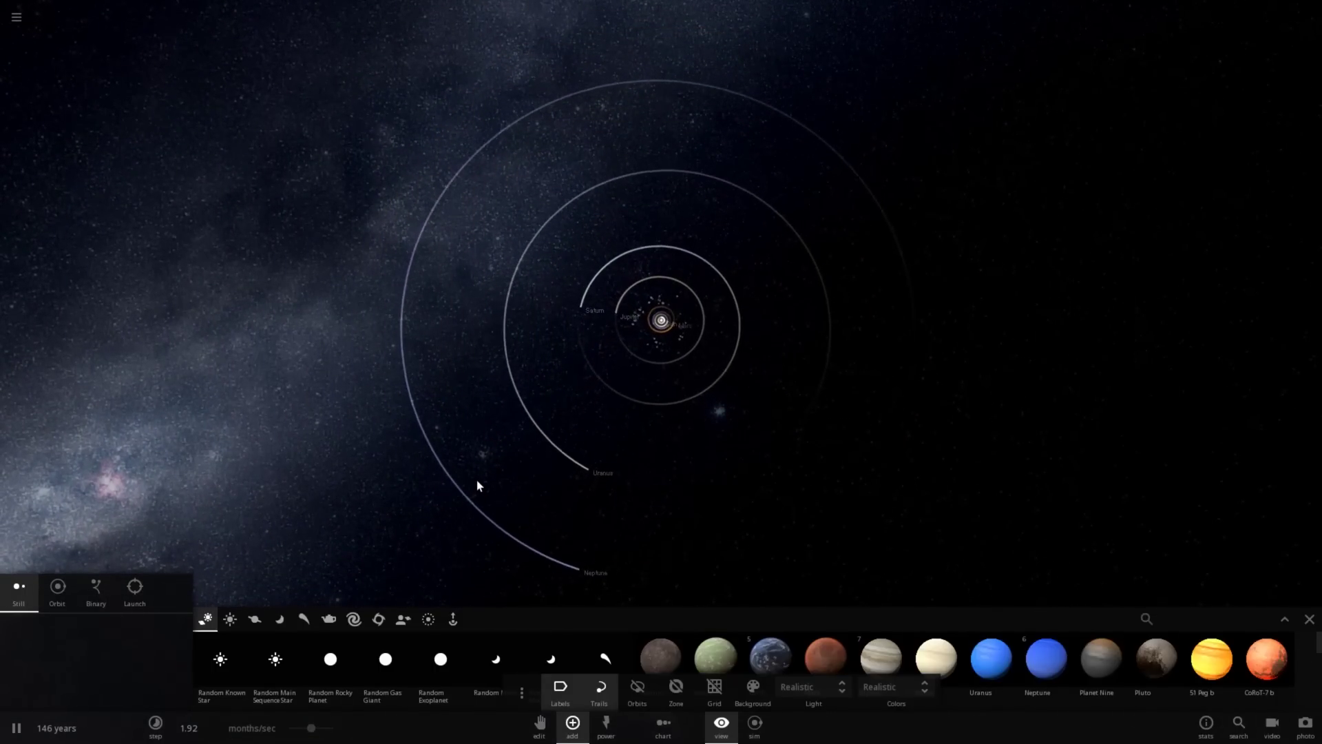
{"action": "scroll", "coordinate": [650, 366], "scroll_direction": "up", "scroll_amount": 6}
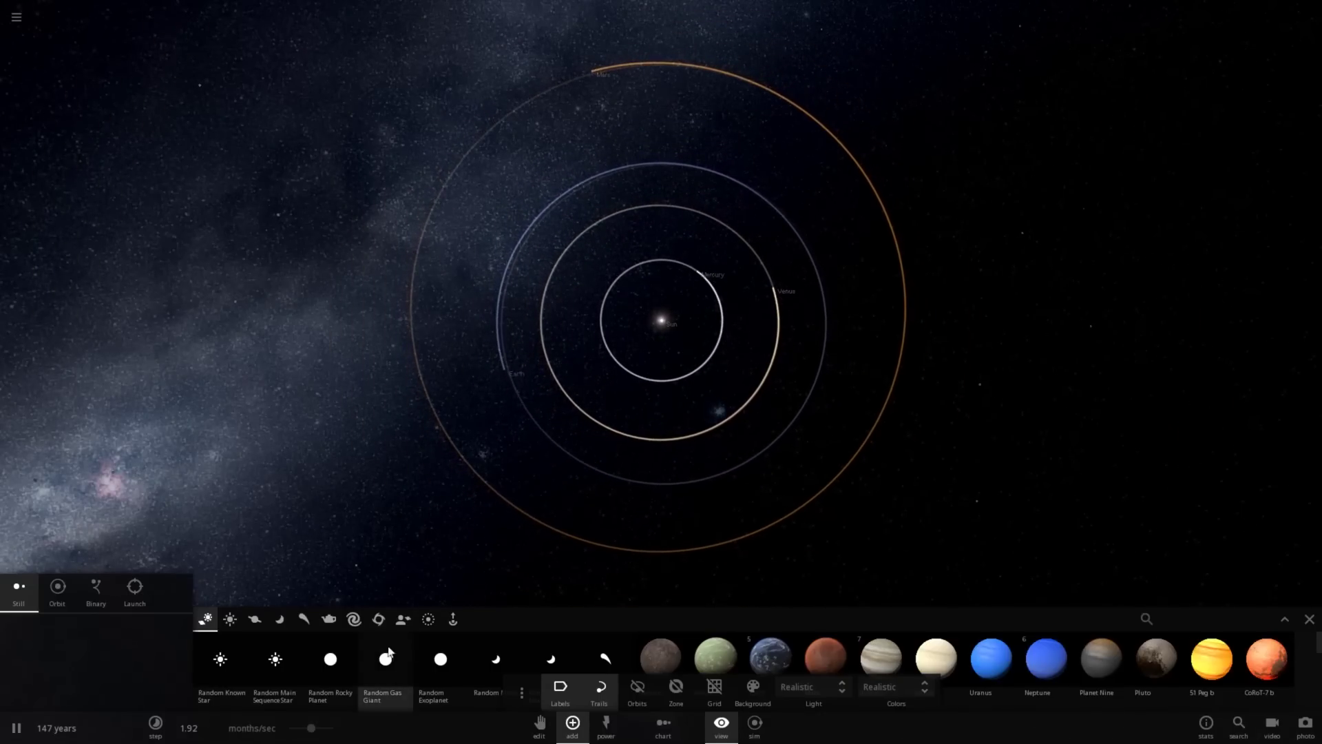
- Close the object library and raise the simulation speed to about 4 years/sec
{"action": "left_click", "coordinate": [1311, 620]}
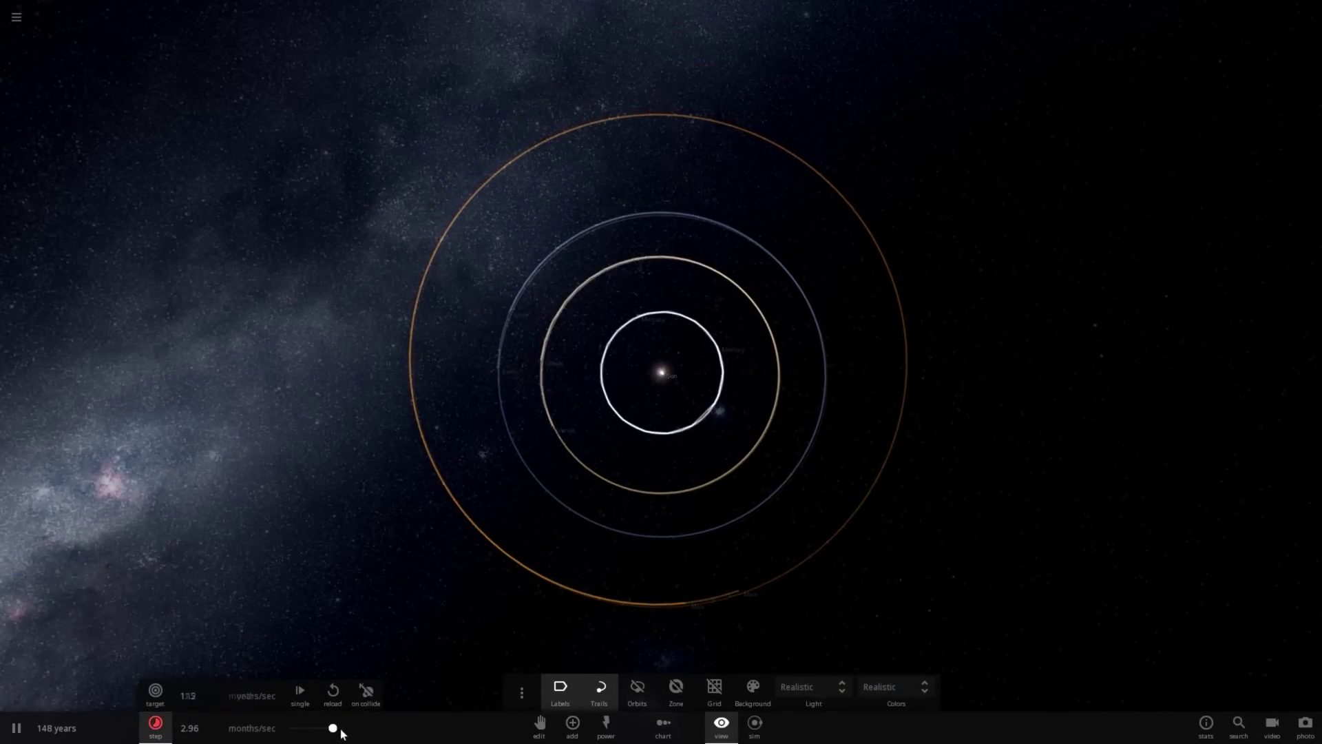
{"action": "left_click_drag", "start_coordinate": [341, 729], "coordinate": [341, 729]}
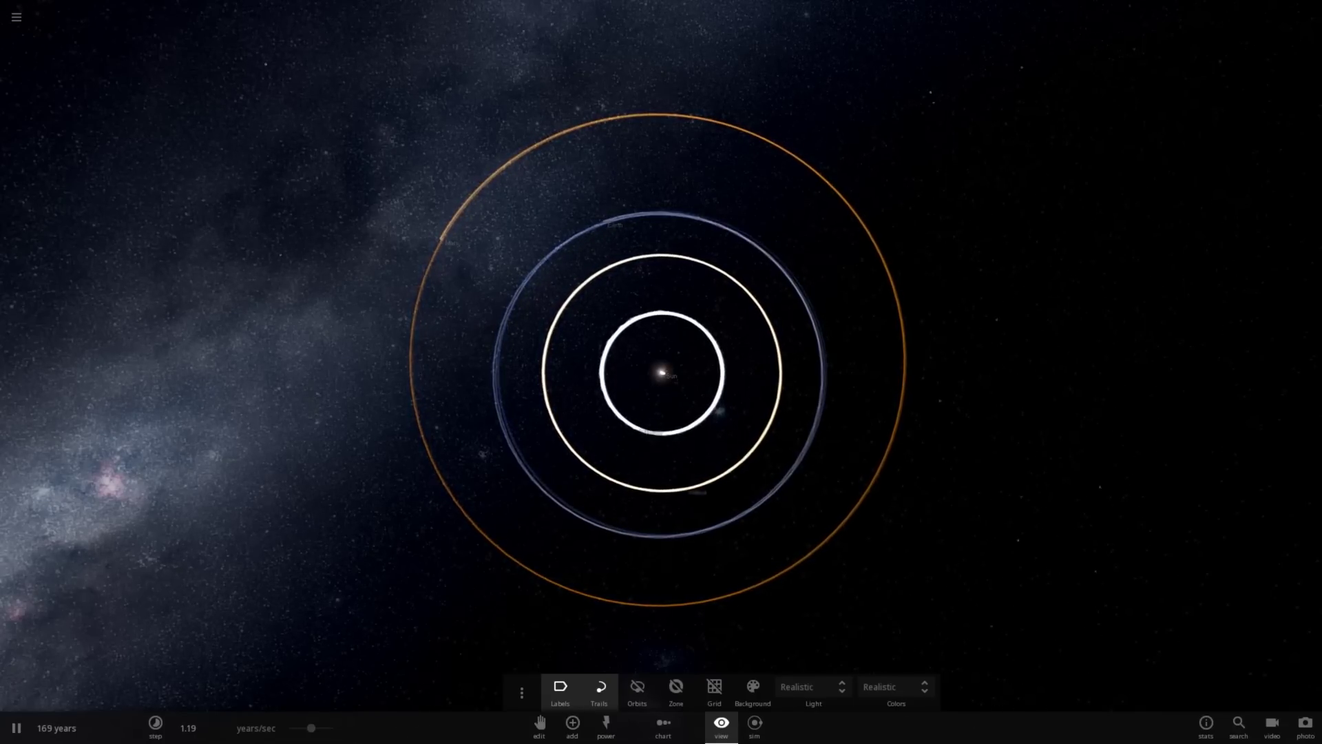
{"action": "mouse_move", "coordinate": [312, 728]}
{"action": "left_mouse_down"}
{"action": "mouse_move", "coordinate": [332, 728]}
{"action": "mouse_move", "coordinate": [299, 729]}
{"action": "left_mouse_up"}
- Display orbits instead of trails and open the Sun's properties
{"action": "left_click", "coordinate": [638, 692]}
{"action": "left_click", "coordinate": [600, 691]}
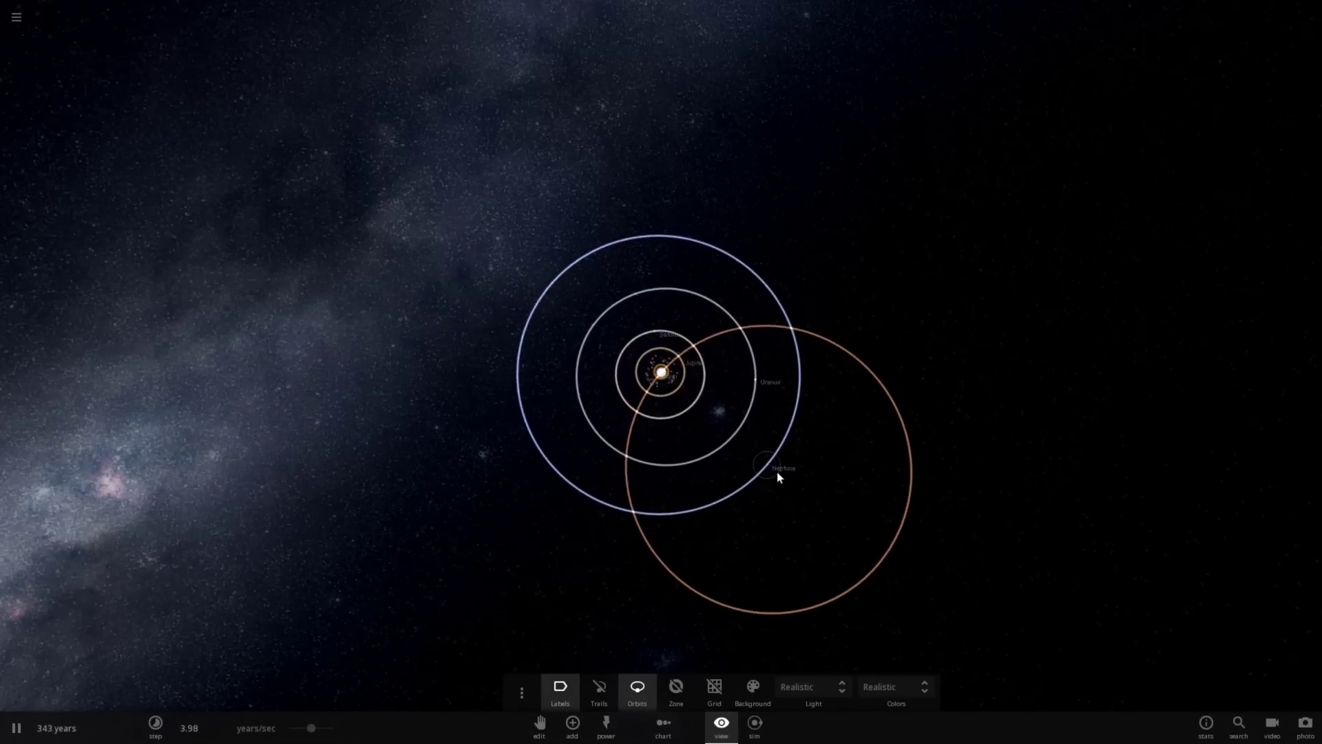
{"action": "left_click", "coordinate": [777, 471]}
{"action": "left_click", "coordinate": [1274, 352]}
{"action": "left_click", "coordinate": [397, 375]}
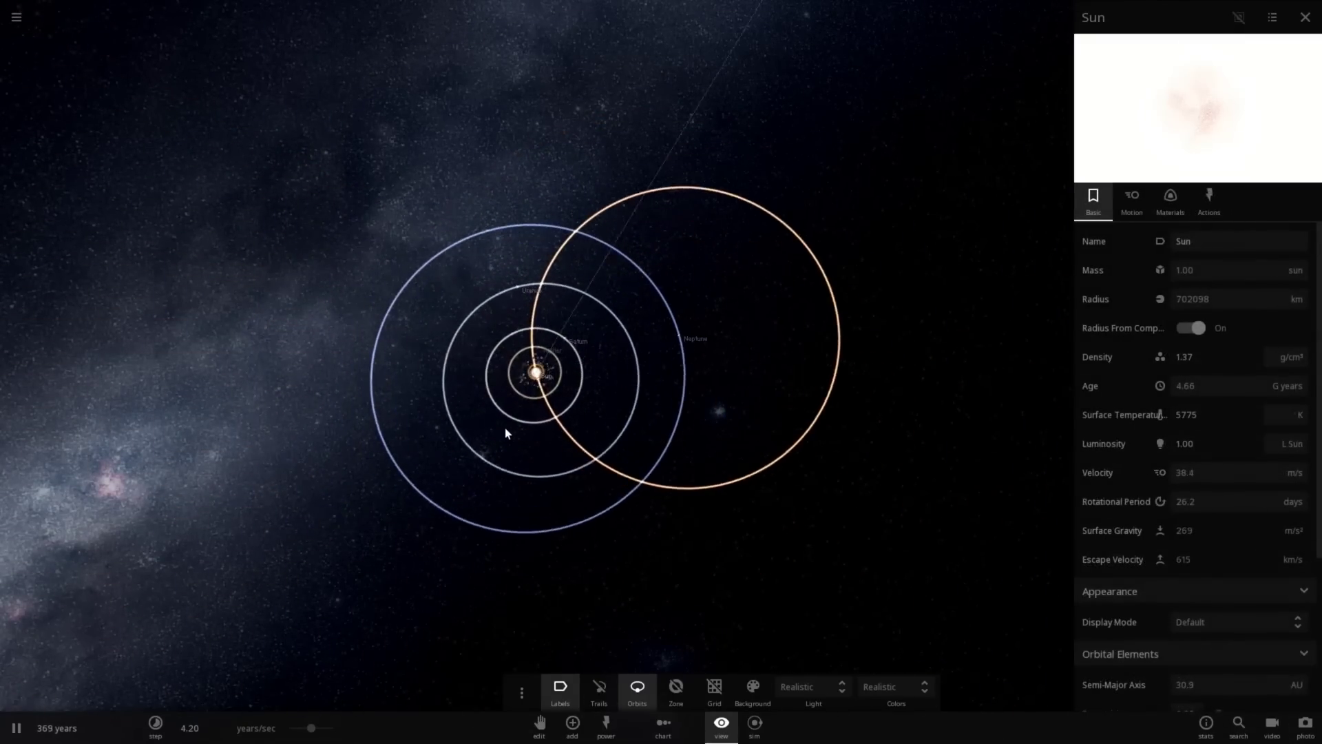
{"action": "scroll", "coordinate": [509, 428], "scroll_direction": "up", "scroll_amount": 10}
{"action": "scroll", "coordinate": [508, 428], "scroll_direction": "up", "scroll_amount": 3}
{"action": "scroll", "coordinate": [508, 428], "scroll_direction": "down", "scroll_amount": 7}
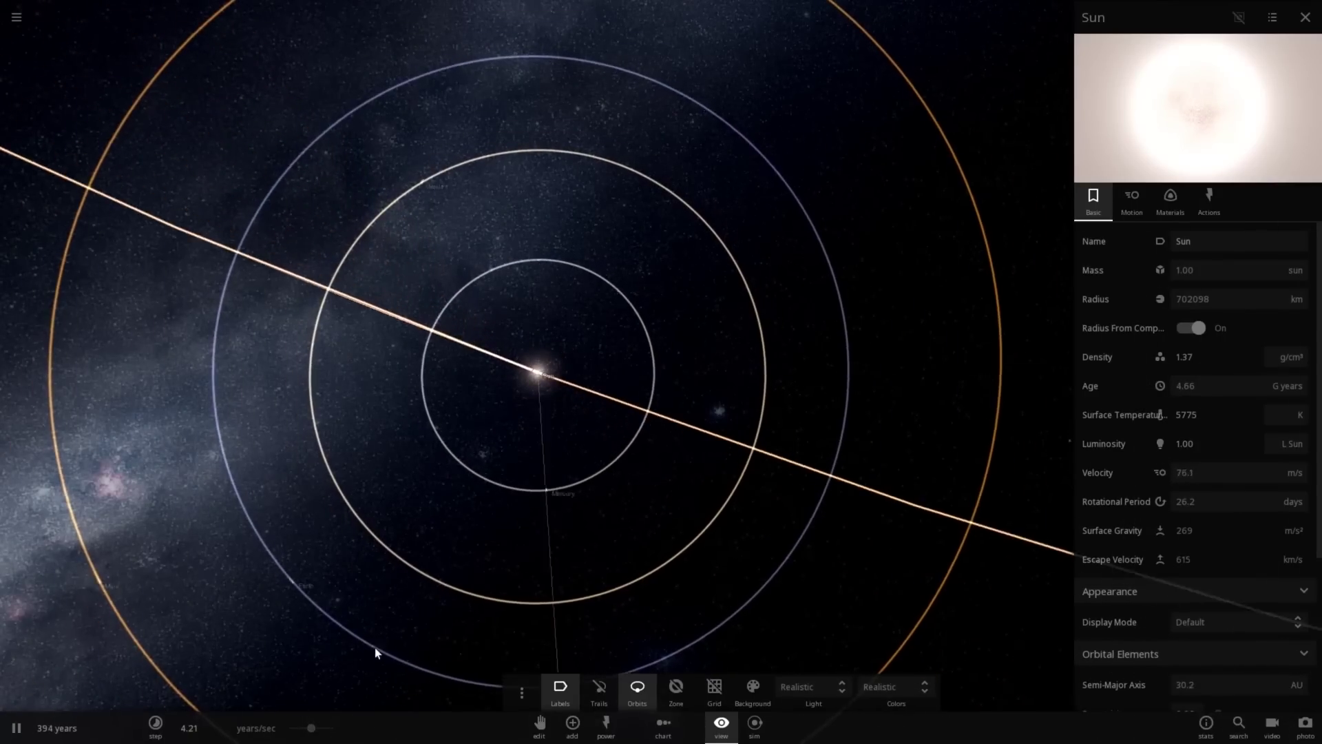
- Raise the simulation speed to about 72 years/sec and close the Sun's properties
{"action": "left_click_drag", "start_coordinate": [312, 729], "coordinate": [336, 729]}
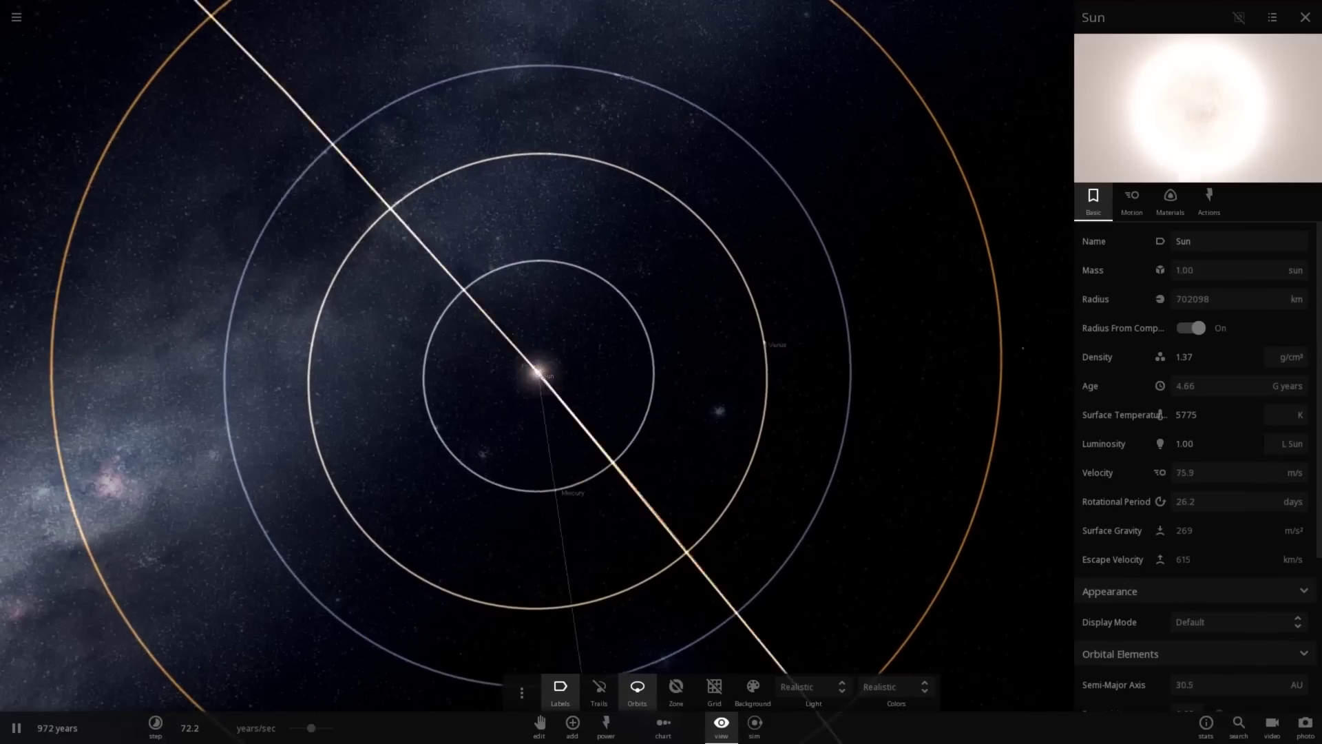
{"action": "left_click", "coordinate": [89, 264]}
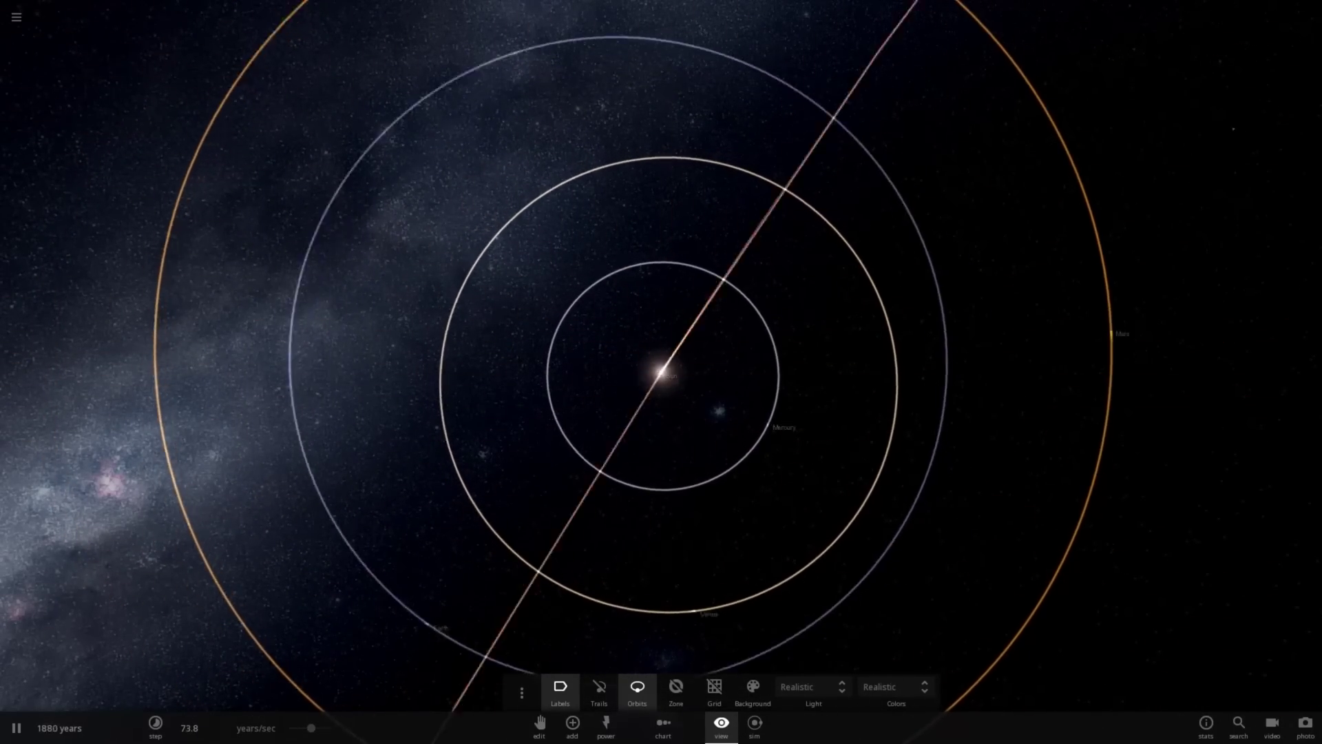
{"action": "scroll", "coordinate": [646, 351], "scroll_direction": "down", "scroll_amount": 10}
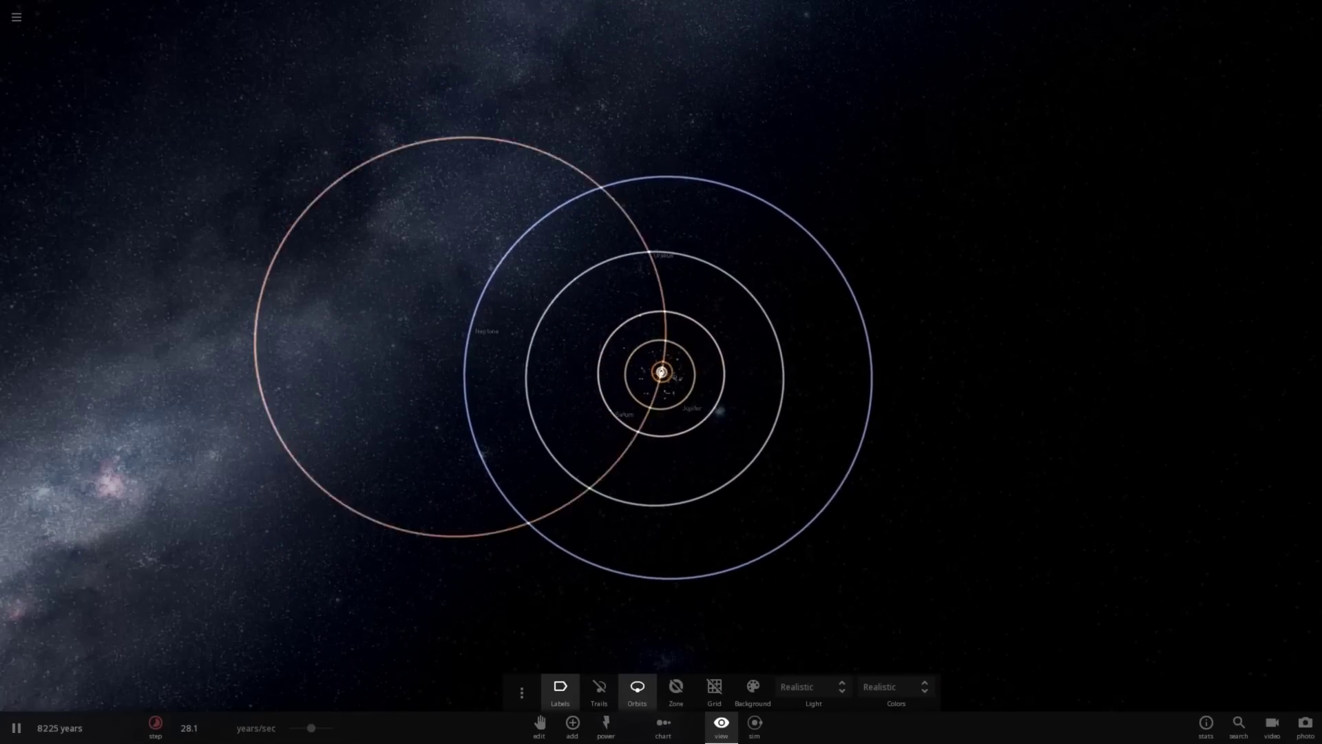
- Focus on Earth far from the Sun and look at it up close from several sides
{"action": "scroll", "coordinate": [198, 228], "scroll_direction": "down", "scroll_amount": 10}
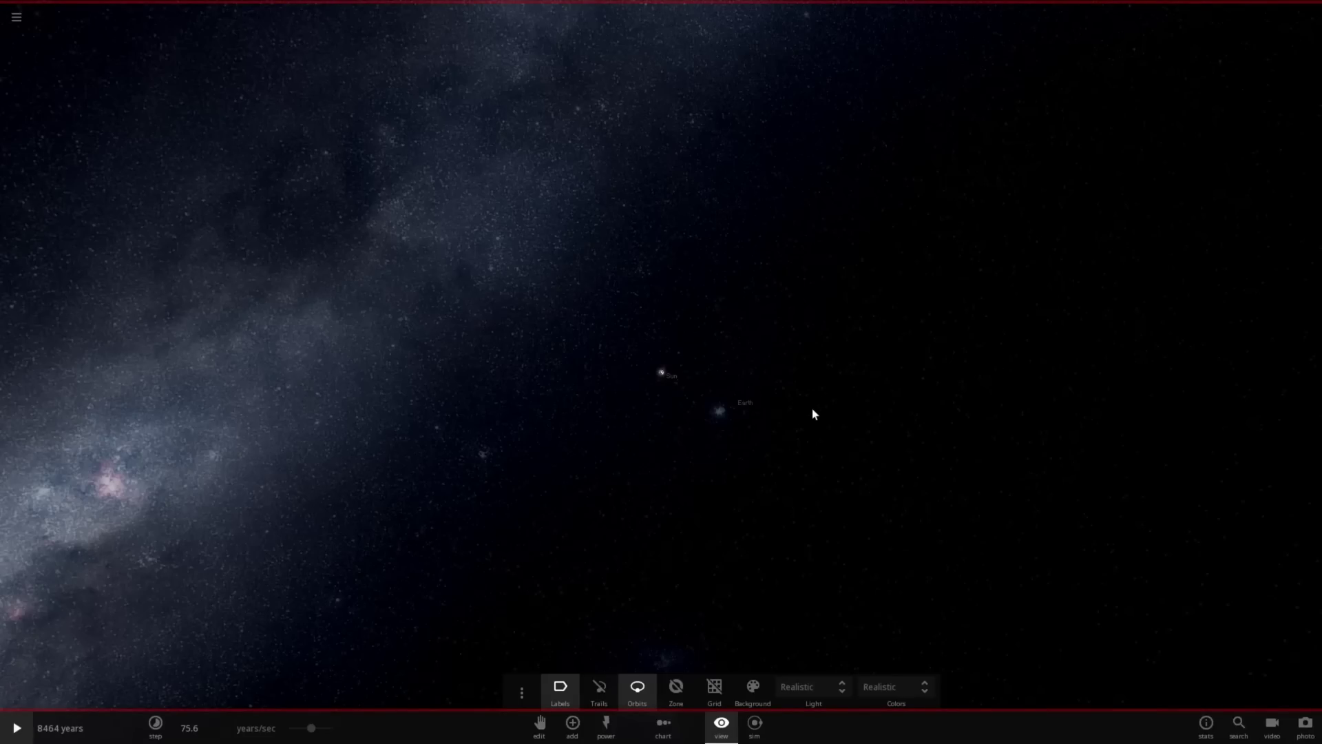
{"action": "double_click", "coordinate": [734, 412]}
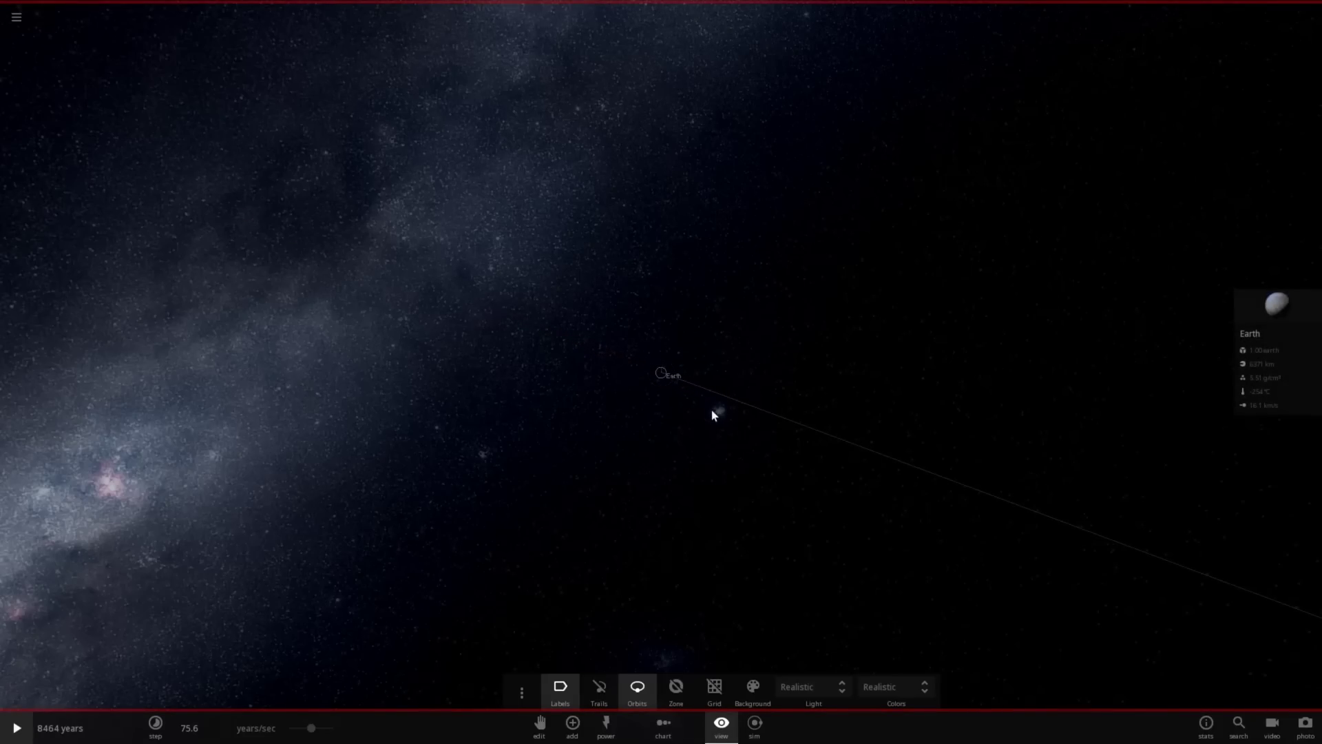
{"action": "scroll", "coordinate": [712, 410], "scroll_direction": "down", "scroll_amount": 5}
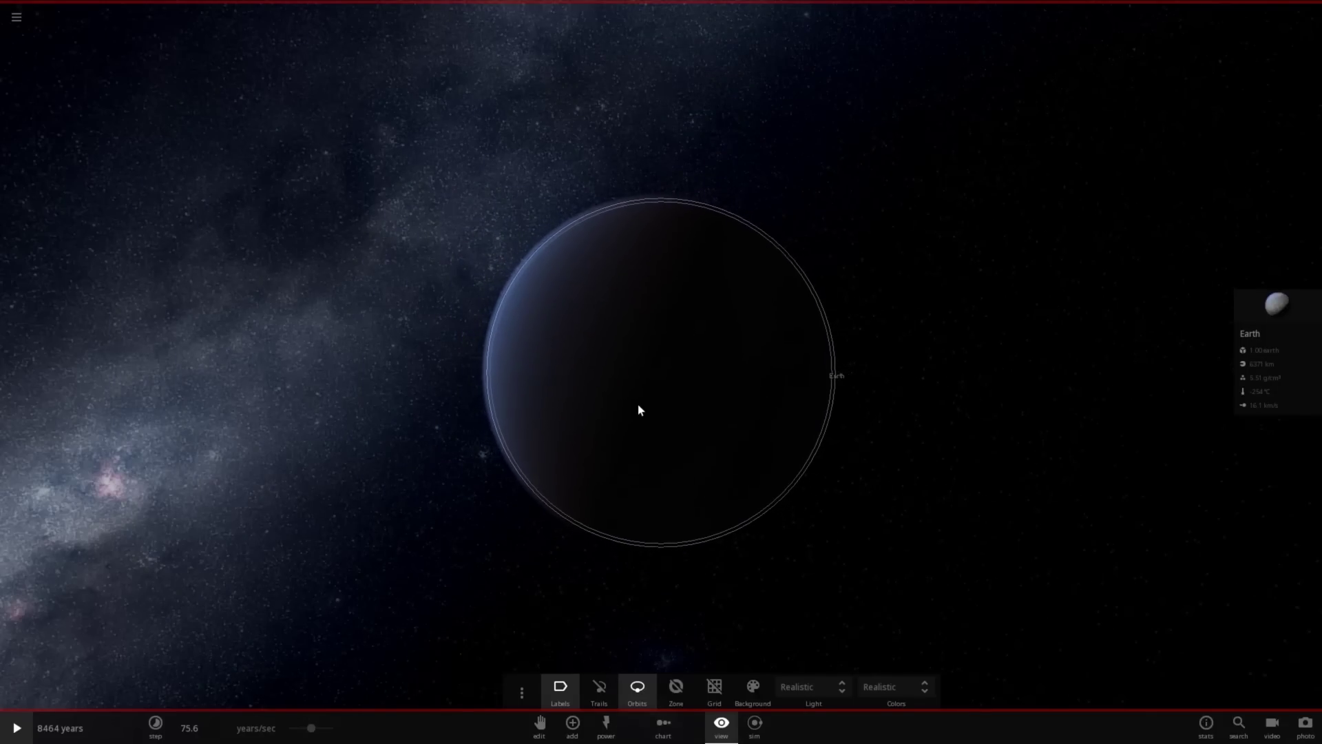
{"action": "left_click_drag", "start_coordinate": [637, 403], "coordinate": [997, 161]}
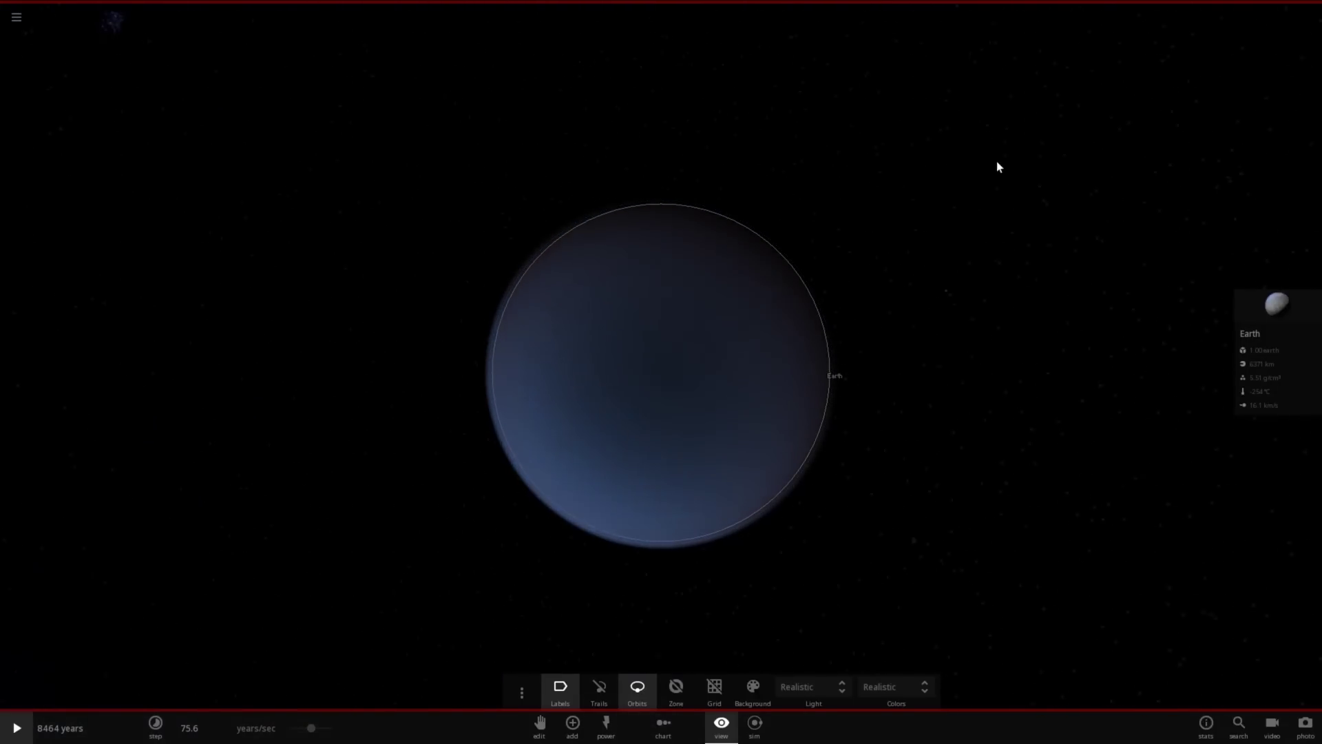
{"action": "scroll", "coordinate": [740, 403], "scroll_direction": "up", "scroll_amount": 4}
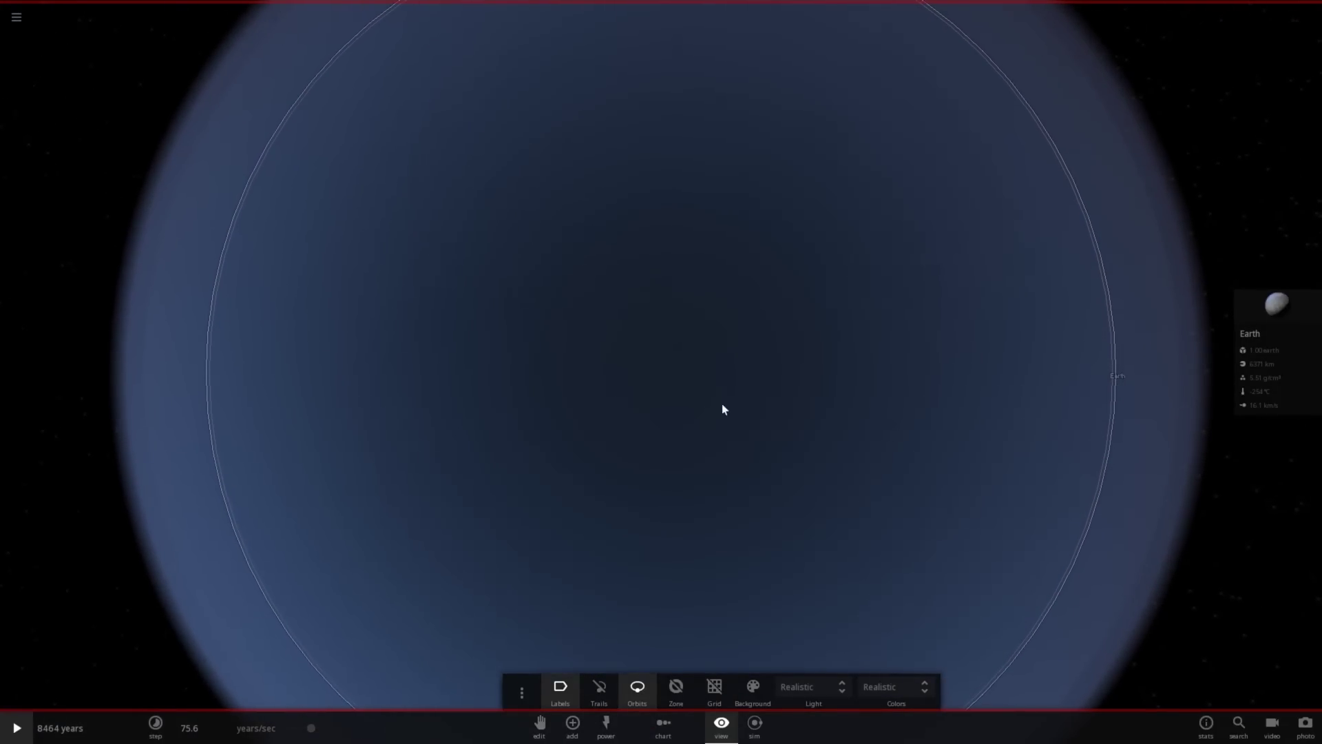
{"action": "left_click_drag", "start_coordinate": [722, 409], "coordinate": [636, 553]}
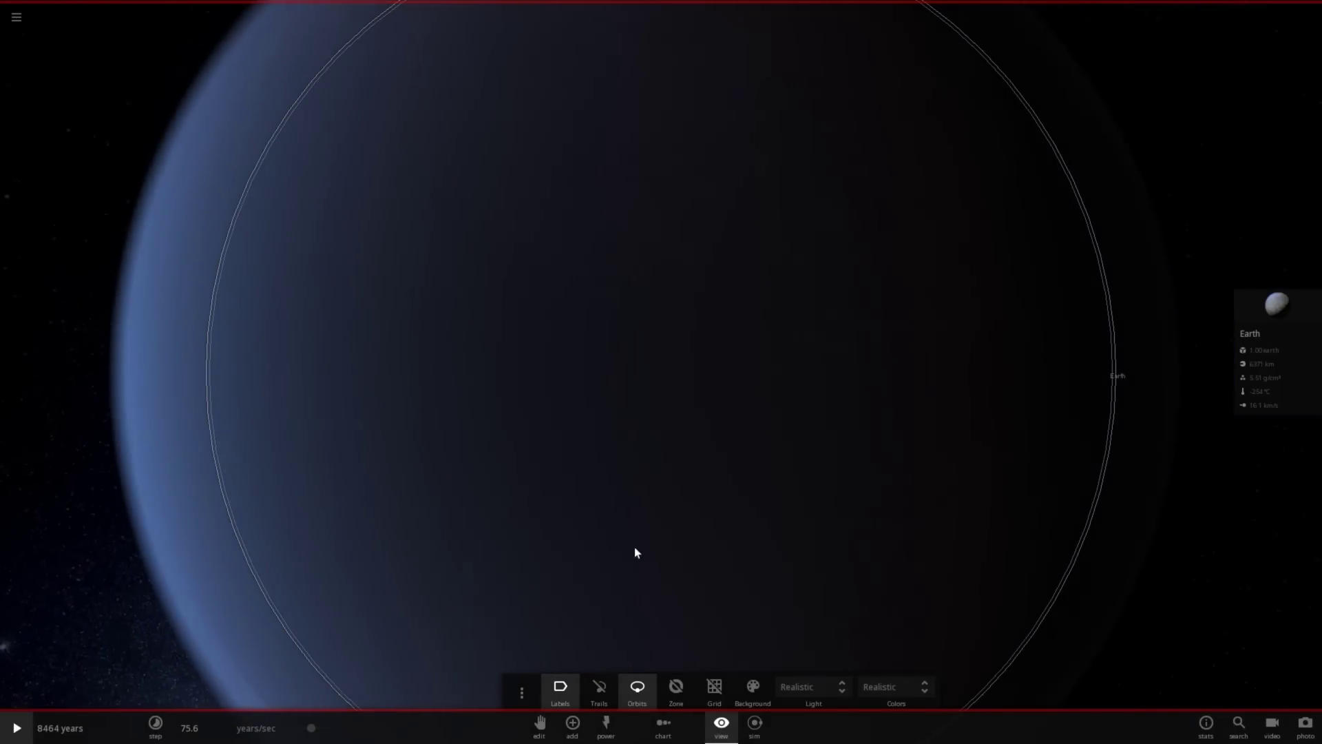
- Set the lighting to Studio and view the whole of Earth
{"action": "left_click", "coordinate": [814, 689]}
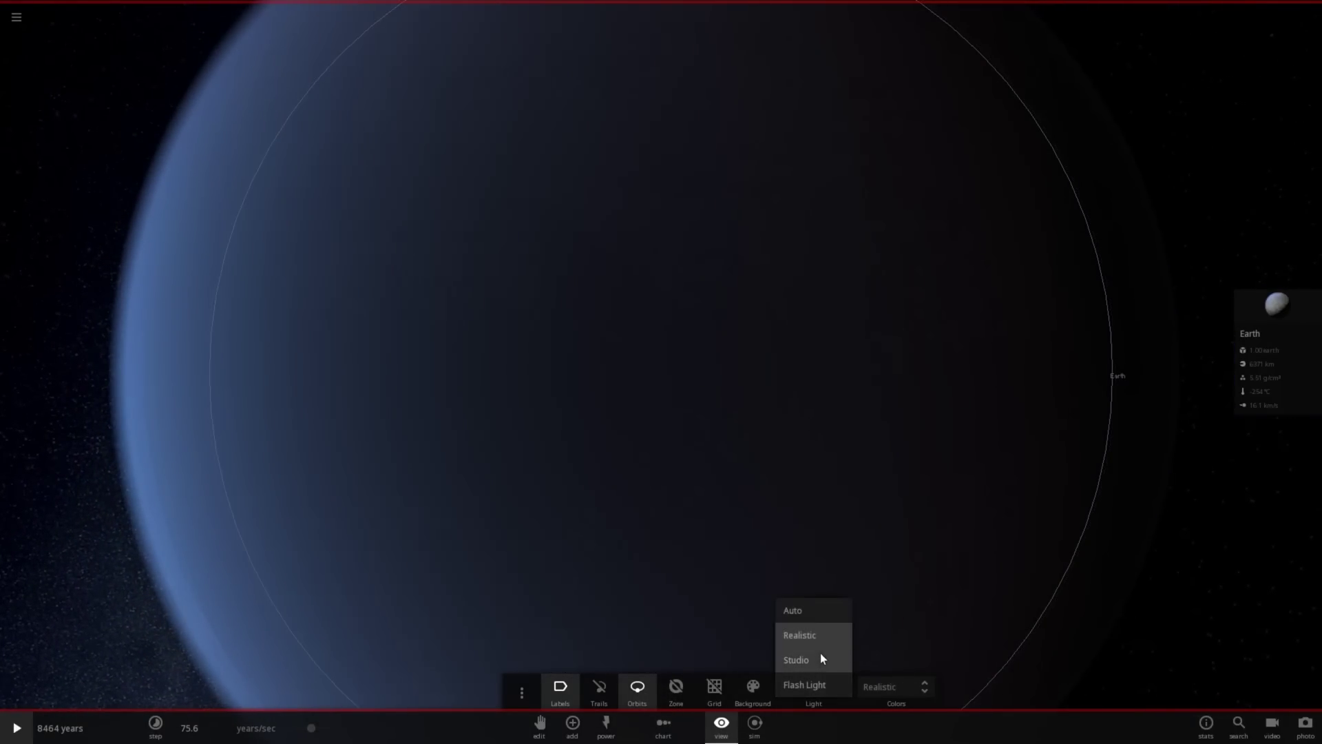
{"action": "left_click", "coordinate": [820, 654]}
{"action": "left_click_drag", "start_coordinate": [790, 559], "coordinate": [730, 601]}
{"action": "scroll", "coordinate": [728, 601], "scroll_direction": "down", "scroll_amount": 10}
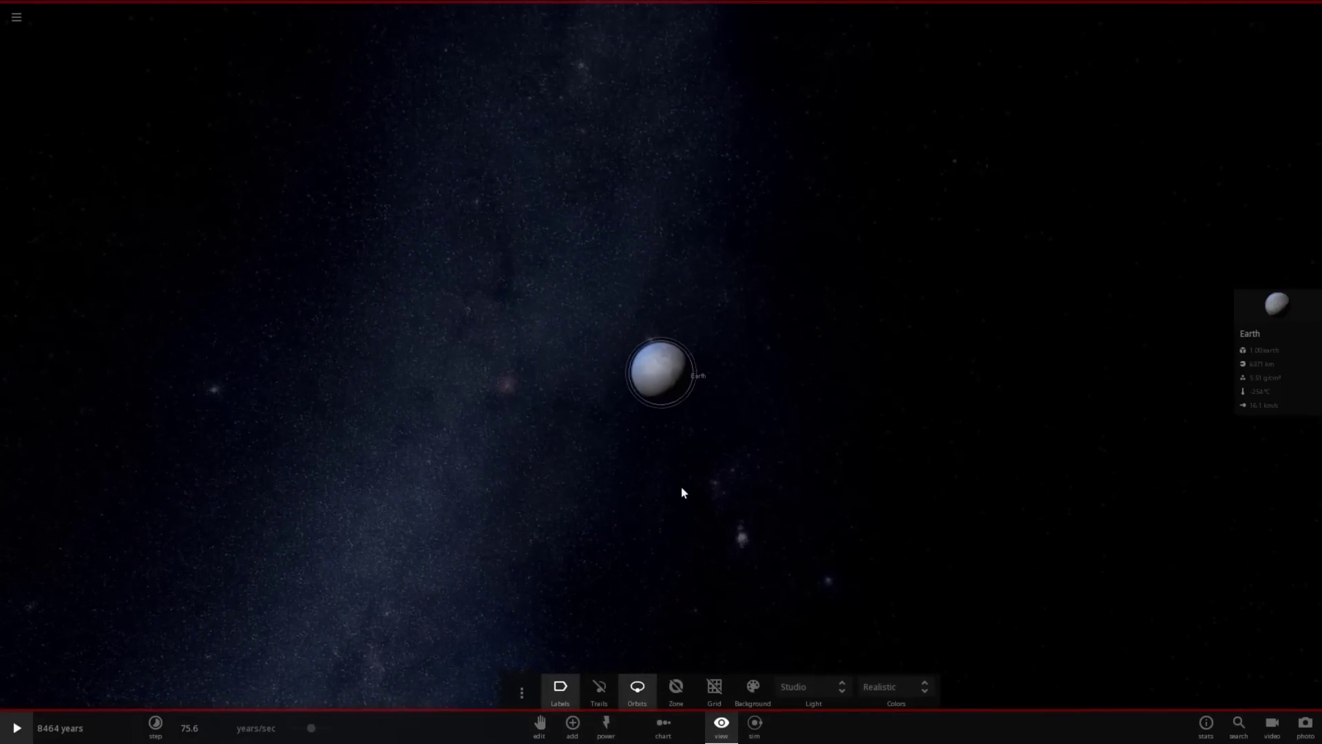
- Return the focus from Earth to the Sun and view the planets remaining around it
{"action": "left_click_drag", "start_coordinate": [735, 473], "coordinate": [463, 510]}
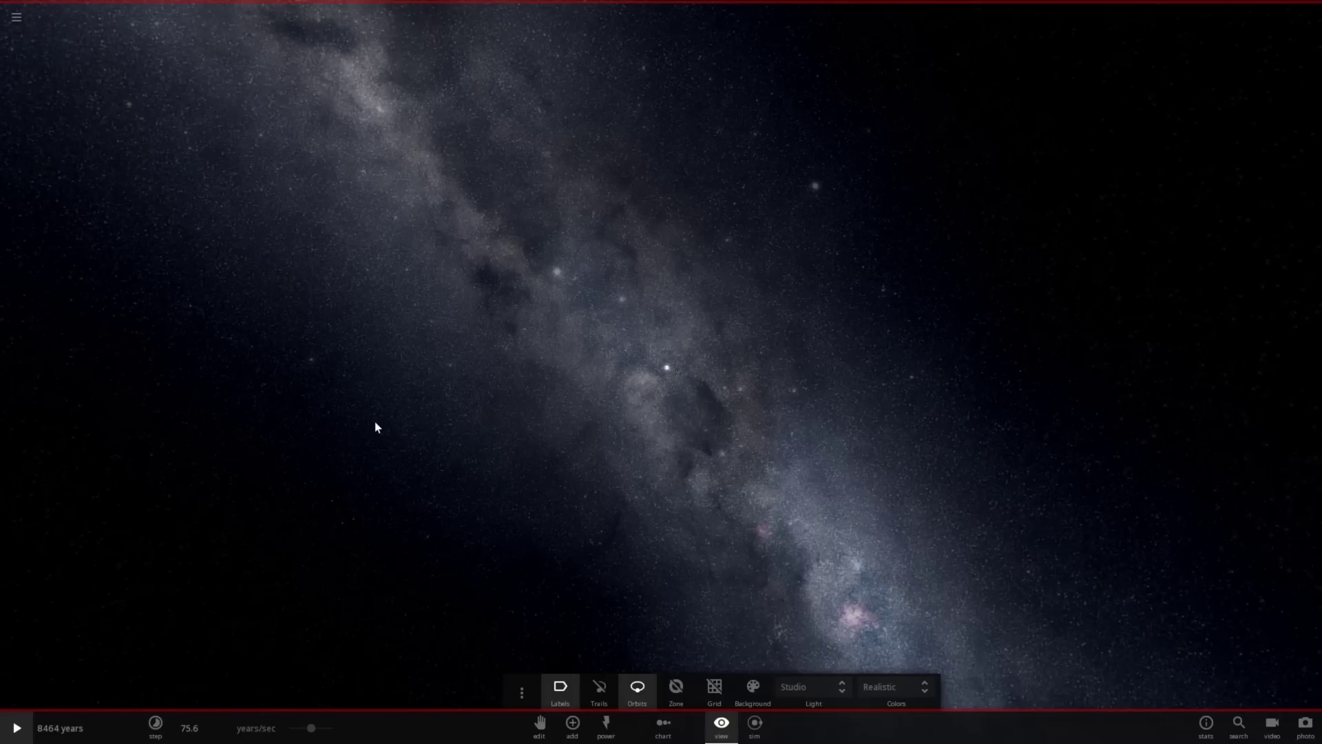
{"action": "double_click", "coordinate": [663, 373]}
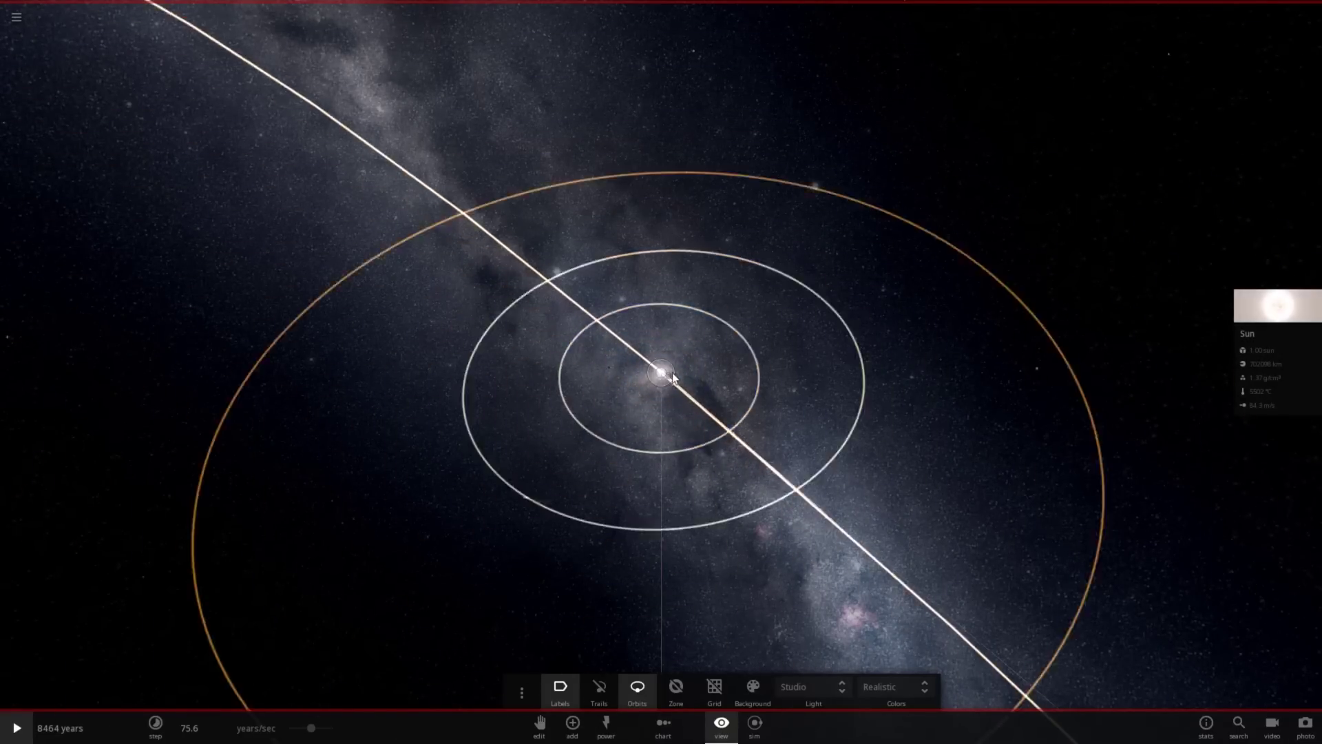
- Examine the planetary orbits from close to the Sun out to the outermost ones, at a shallow angle and from above
{"action": "scroll", "coordinate": [674, 378], "scroll_direction": "down", "scroll_amount": 3}
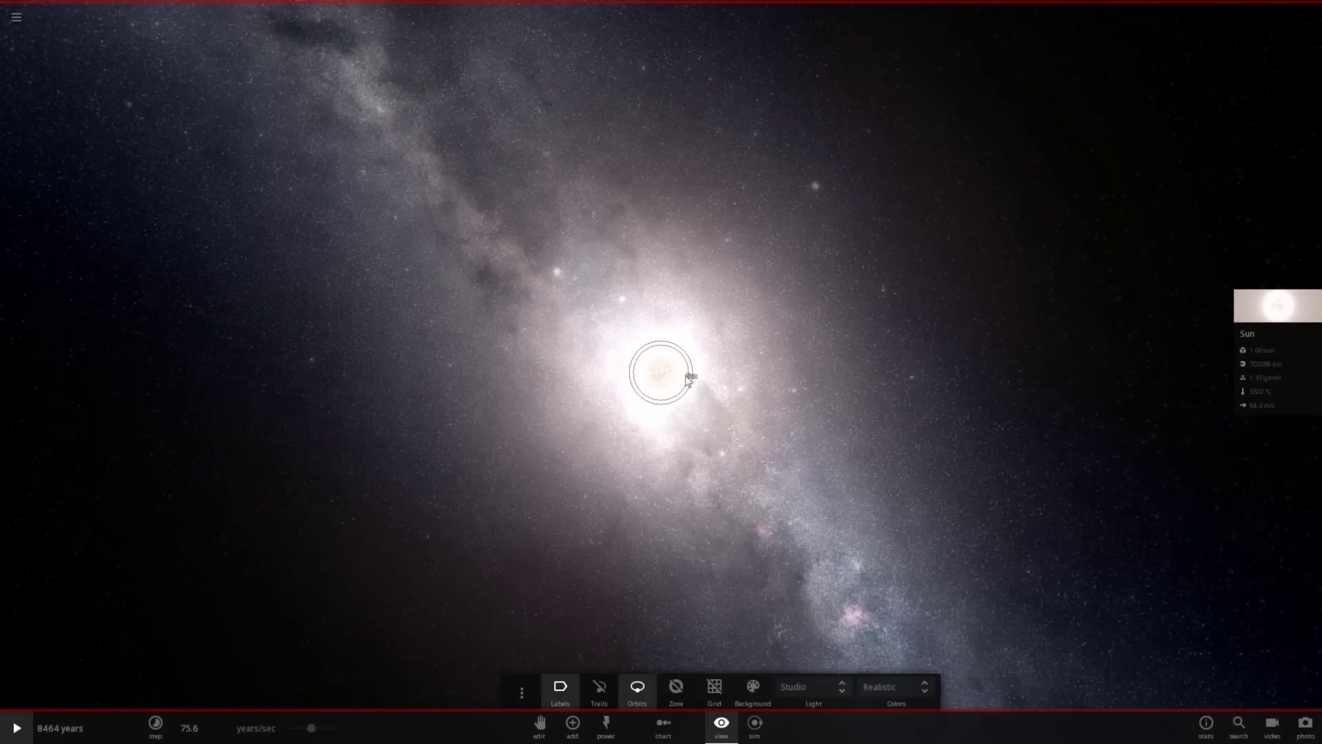
{"action": "scroll", "coordinate": [984, 343], "scroll_direction": "down", "scroll_amount": 5}
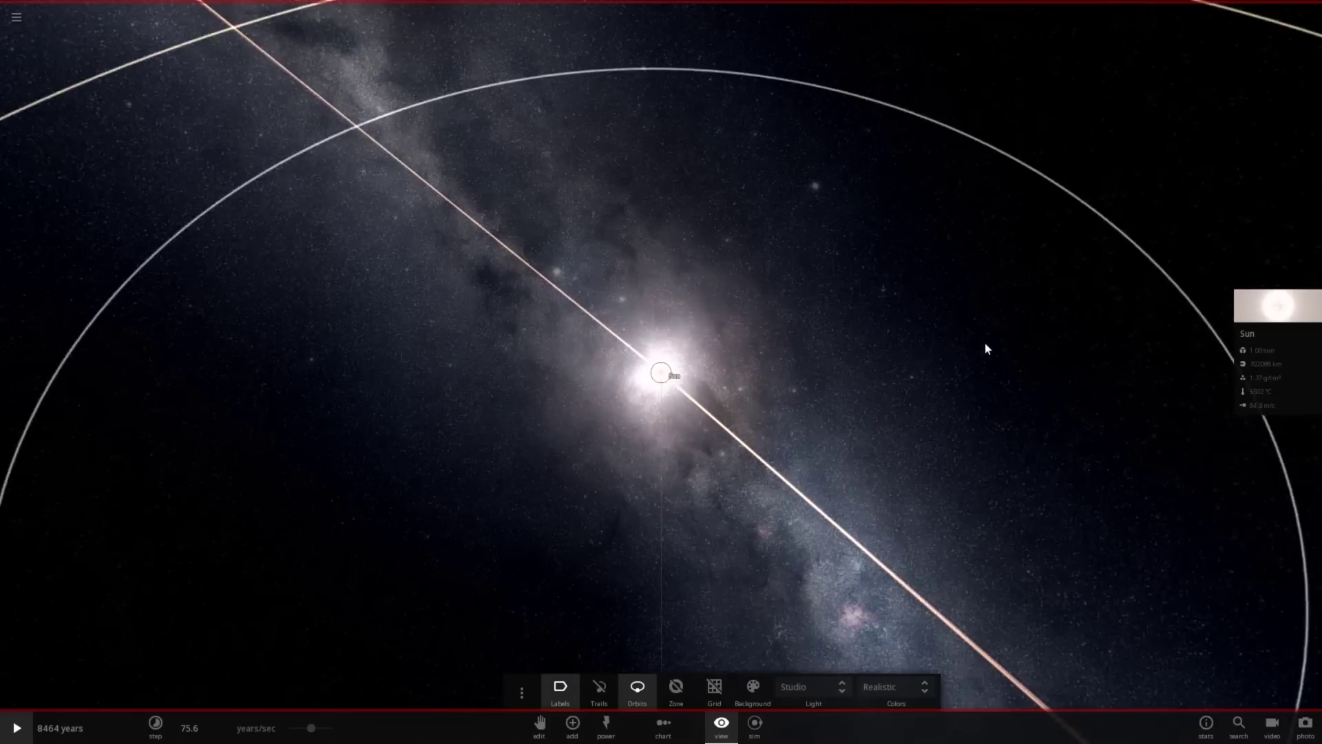
{"action": "scroll", "coordinate": [680, 440], "scroll_direction": "down", "scroll_amount": 5}
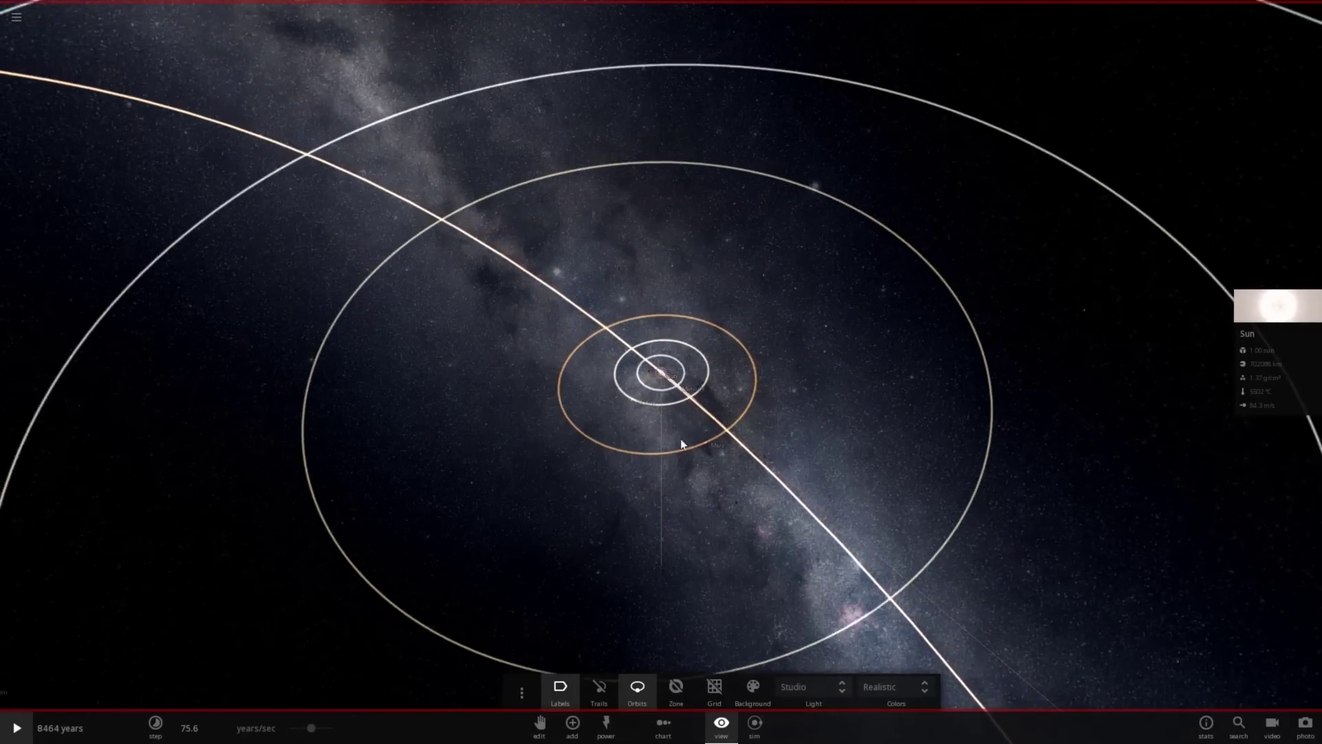
{"action": "scroll", "coordinate": [635, 441], "scroll_direction": "up", "scroll_amount": 5}
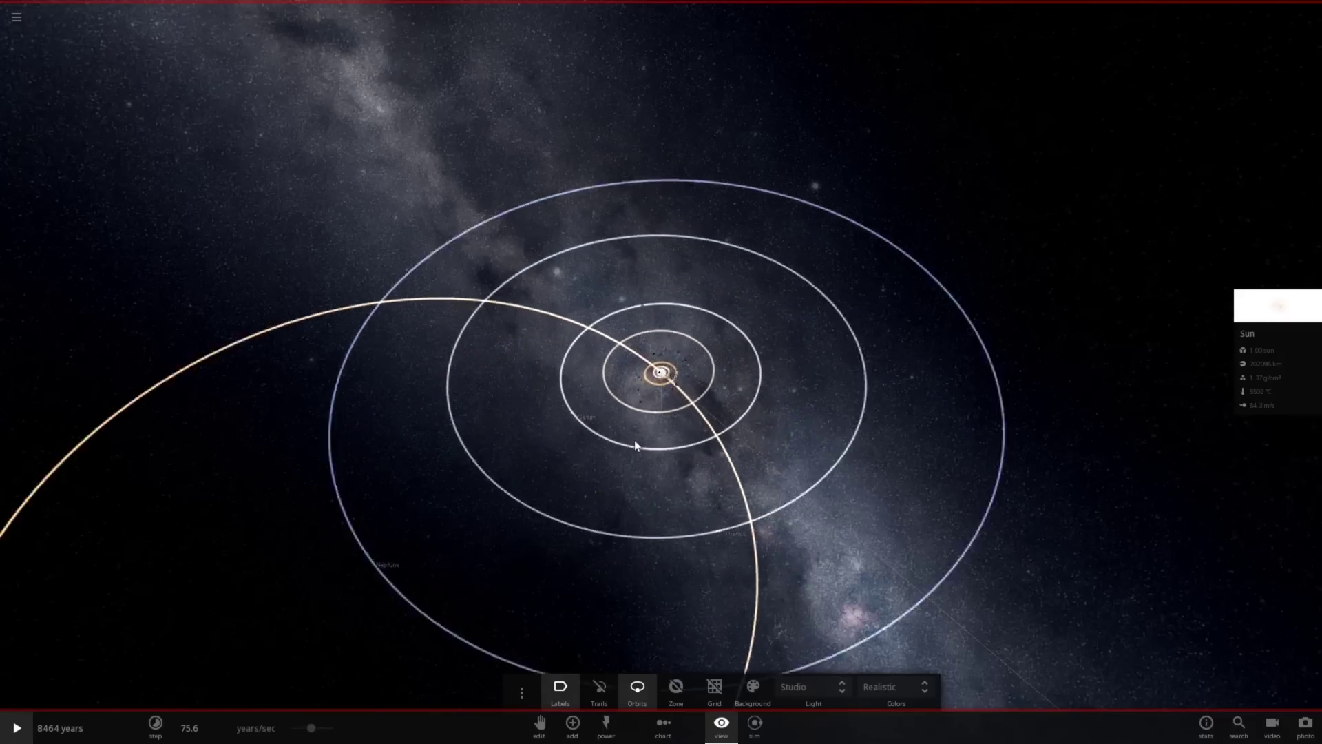
{"action": "scroll", "coordinate": [634, 441], "scroll_direction": "down", "scroll_amount": 4}
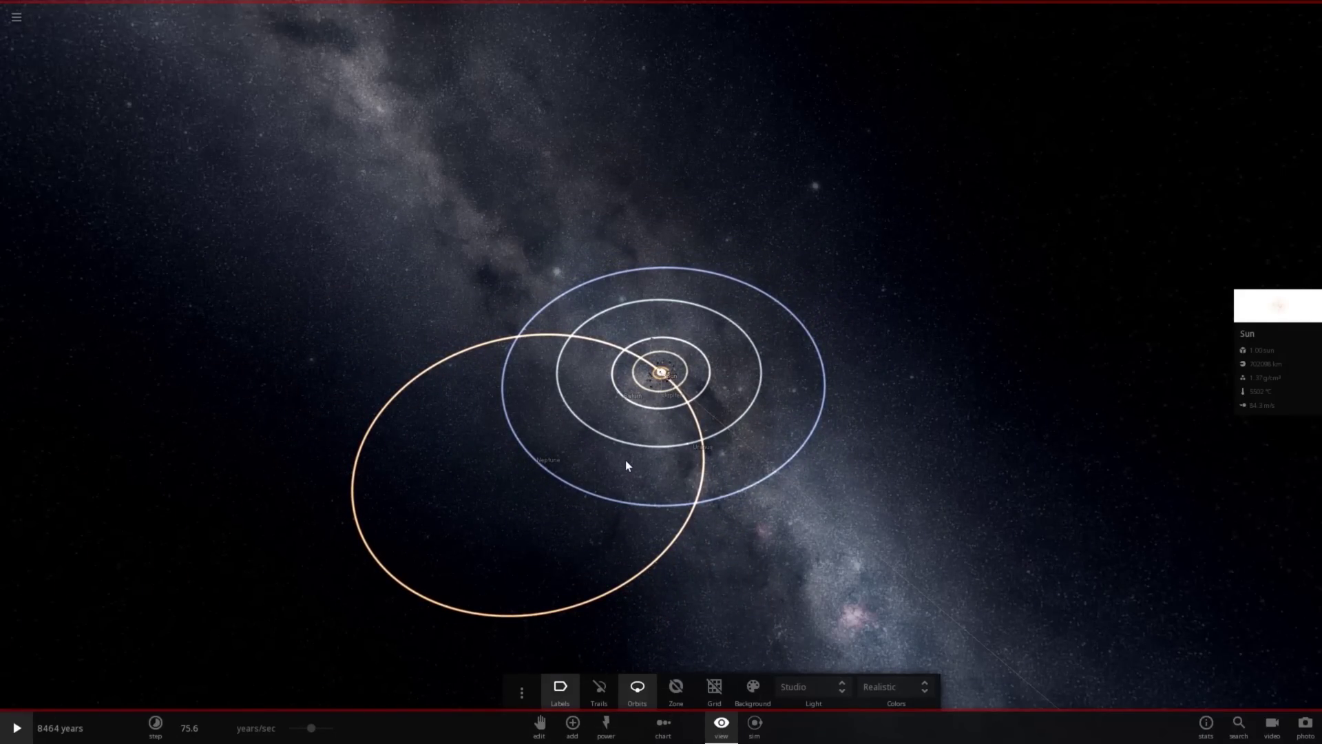
{"action": "left_click_drag", "start_coordinate": [593, 463], "coordinate": [686, 389]}
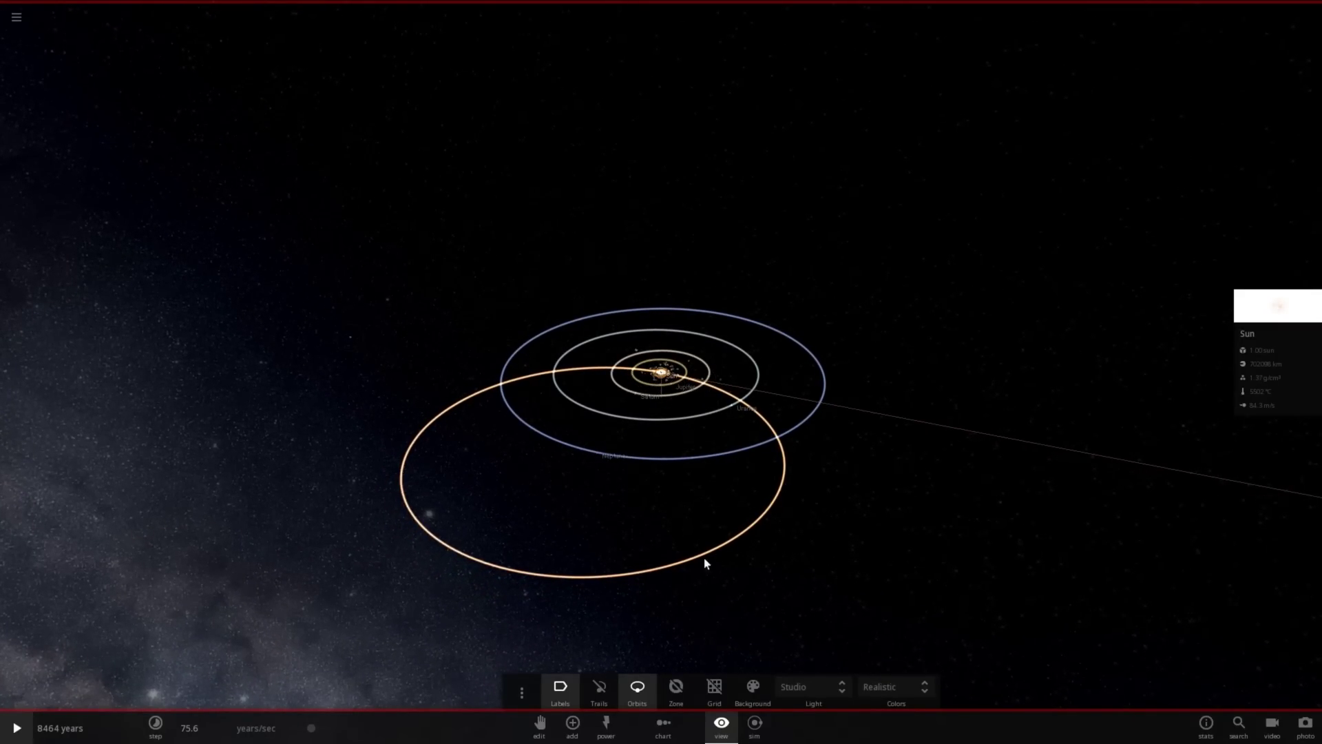
{"action": "left_click_drag", "start_coordinate": [704, 558], "coordinate": [537, 657]}
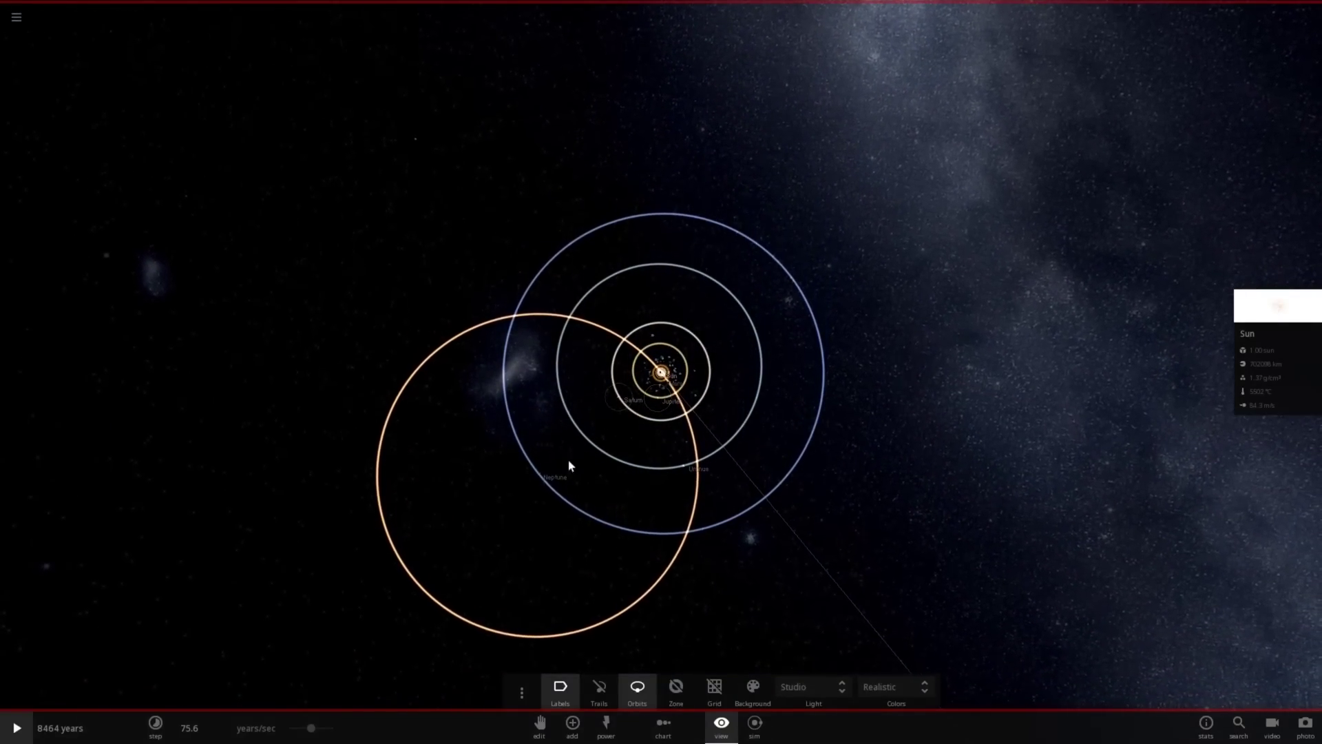